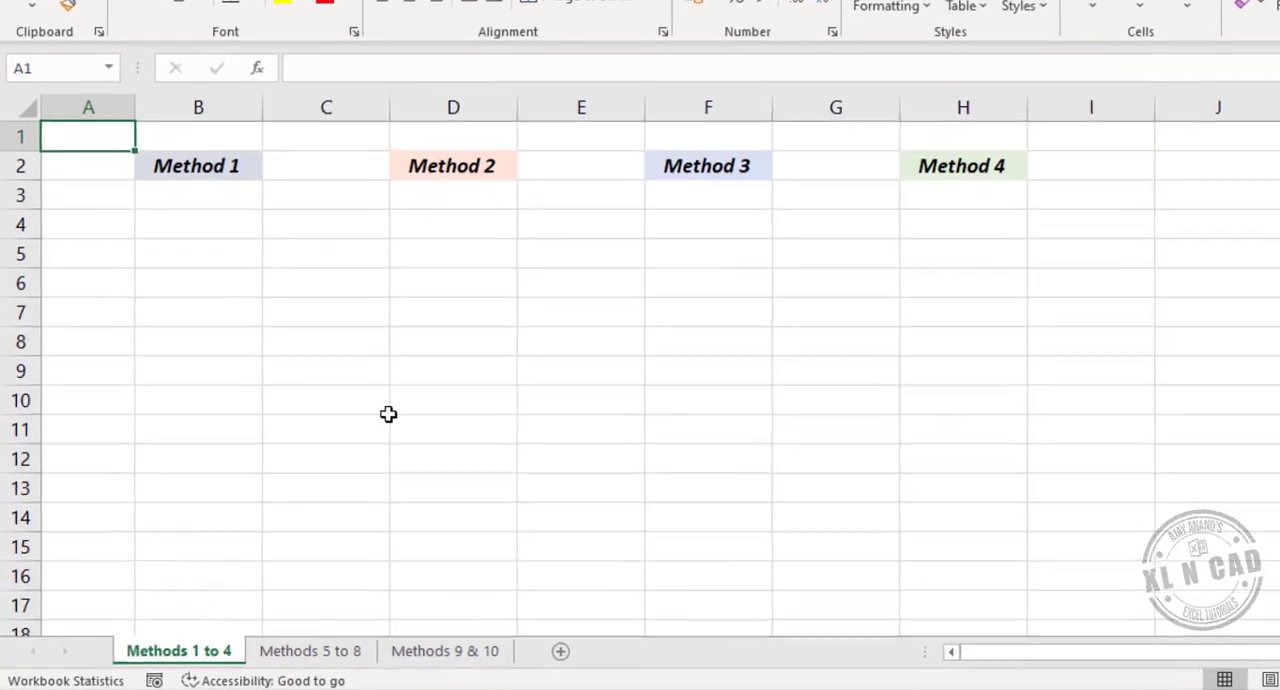
- Enter 5 in B4 under Method 1 and fill it down to B15 using the Fill Series option
click(222, 210)
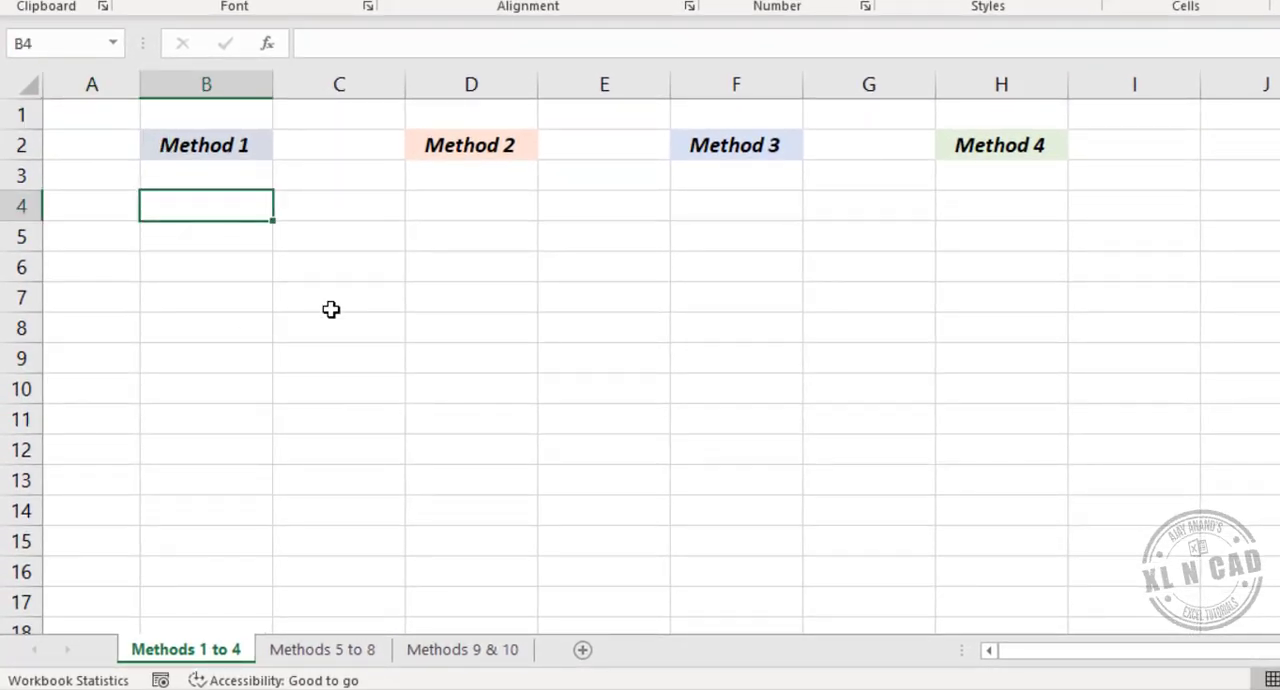
text(5)
key(Return)
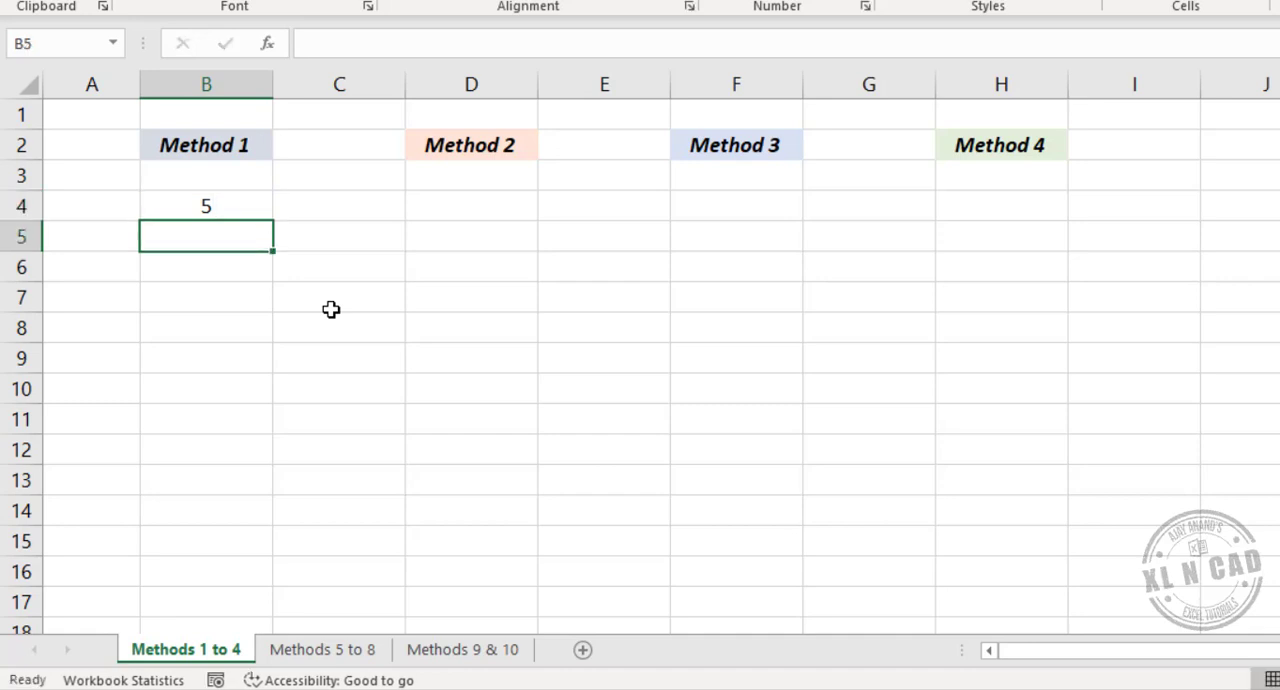
click(240, 207)
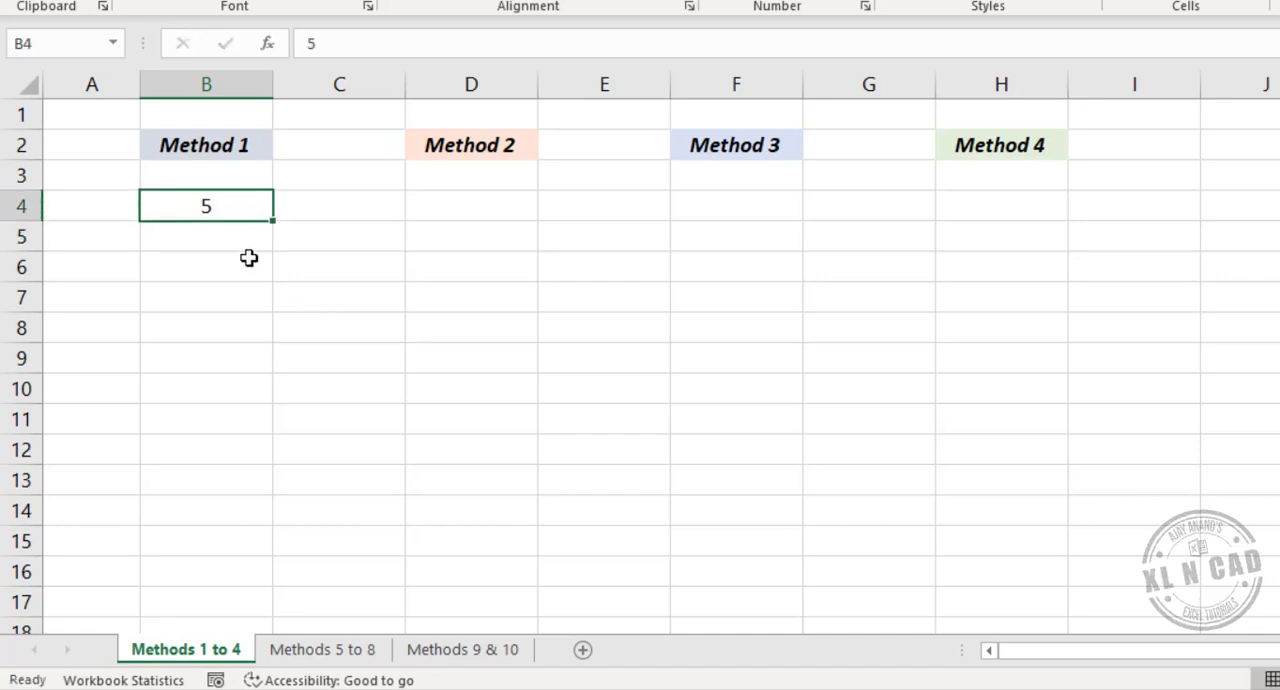
drag(275, 220, 275, 556)
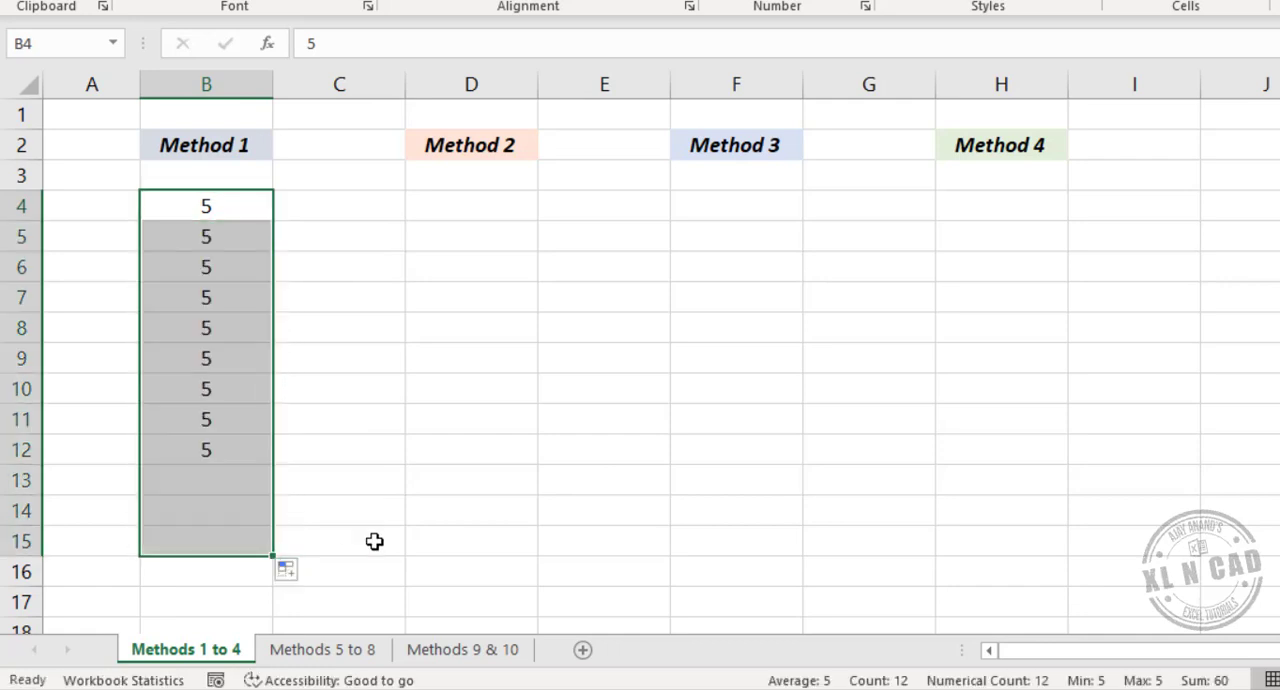
click(289, 578)
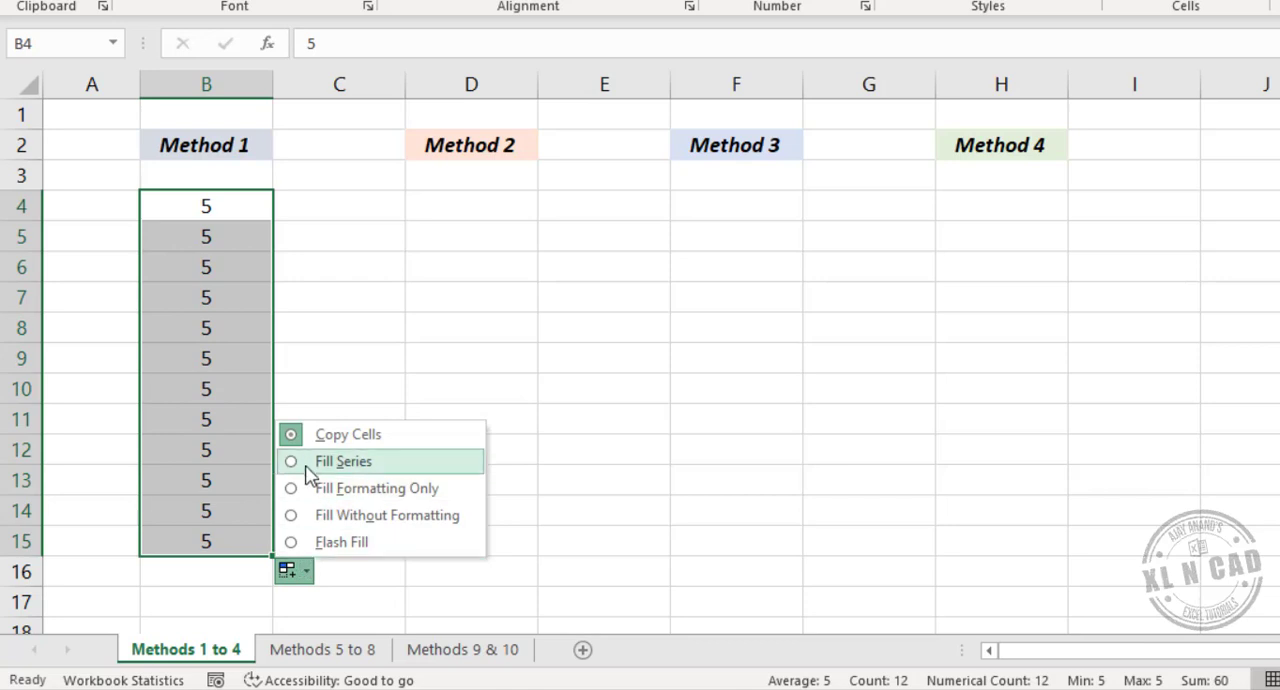
click(391, 467)
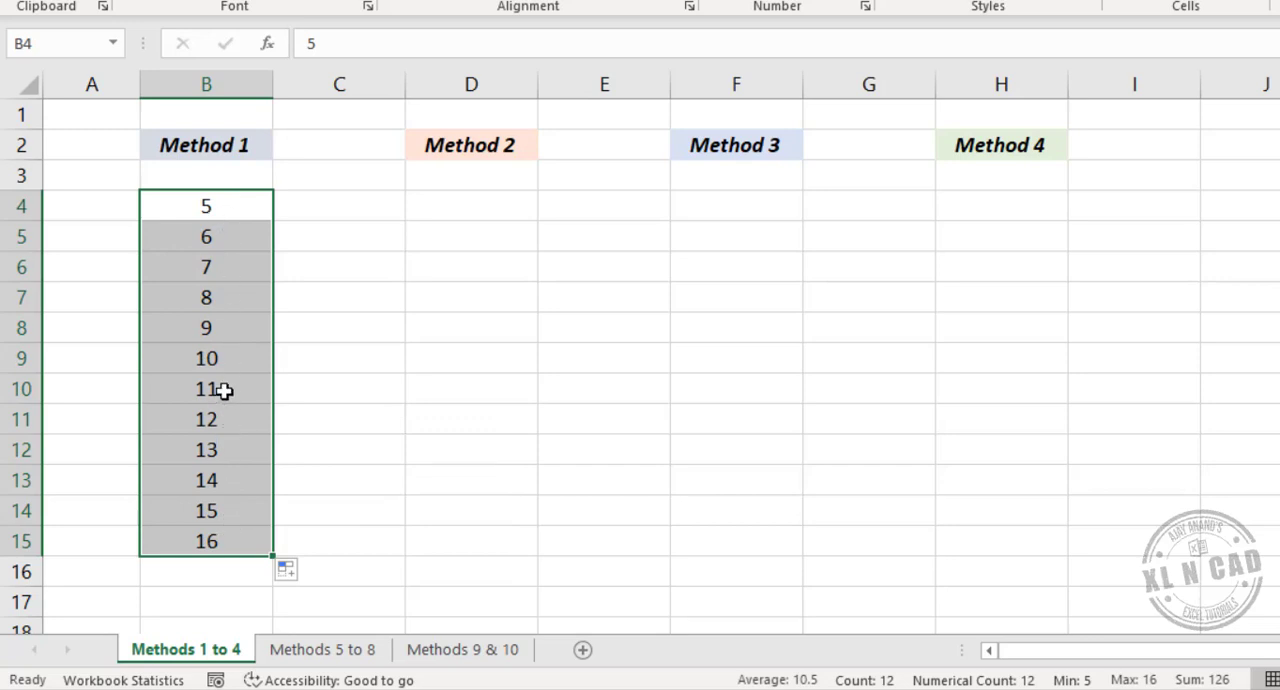
- Enter 5 in D4 and 6 in D5 under Method 2, and extend the pair down to D15
click(471, 206)
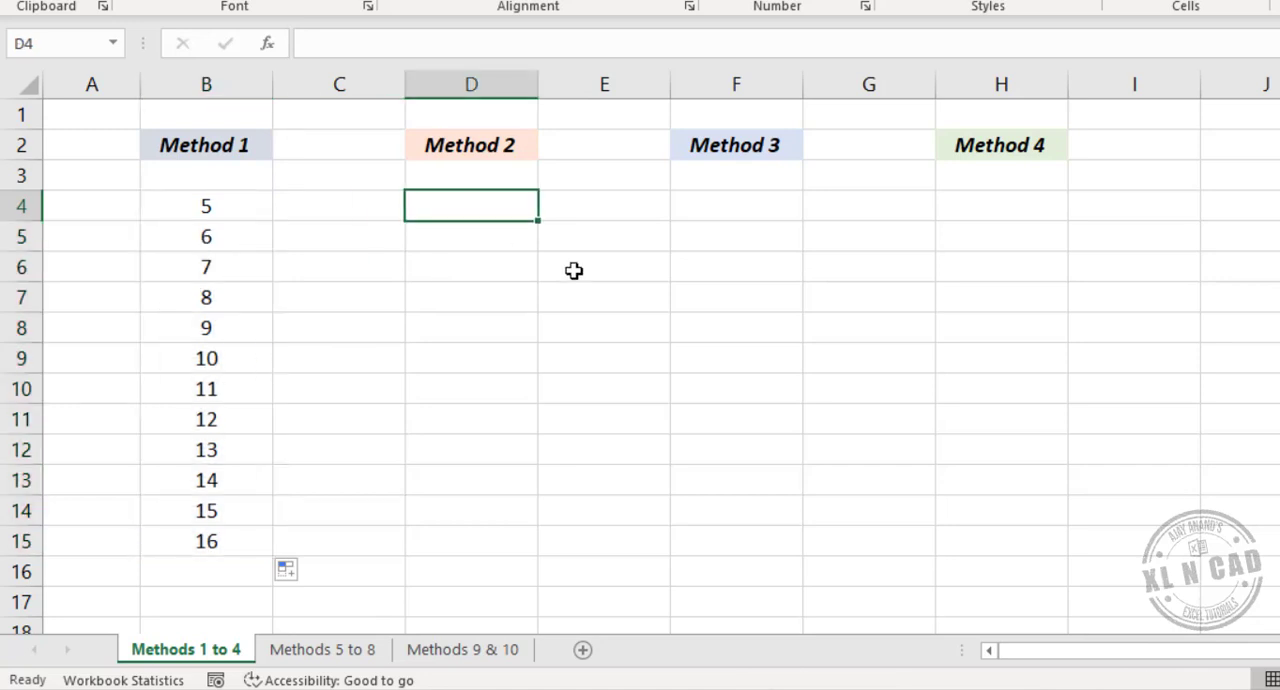
text(5)
key(Return)
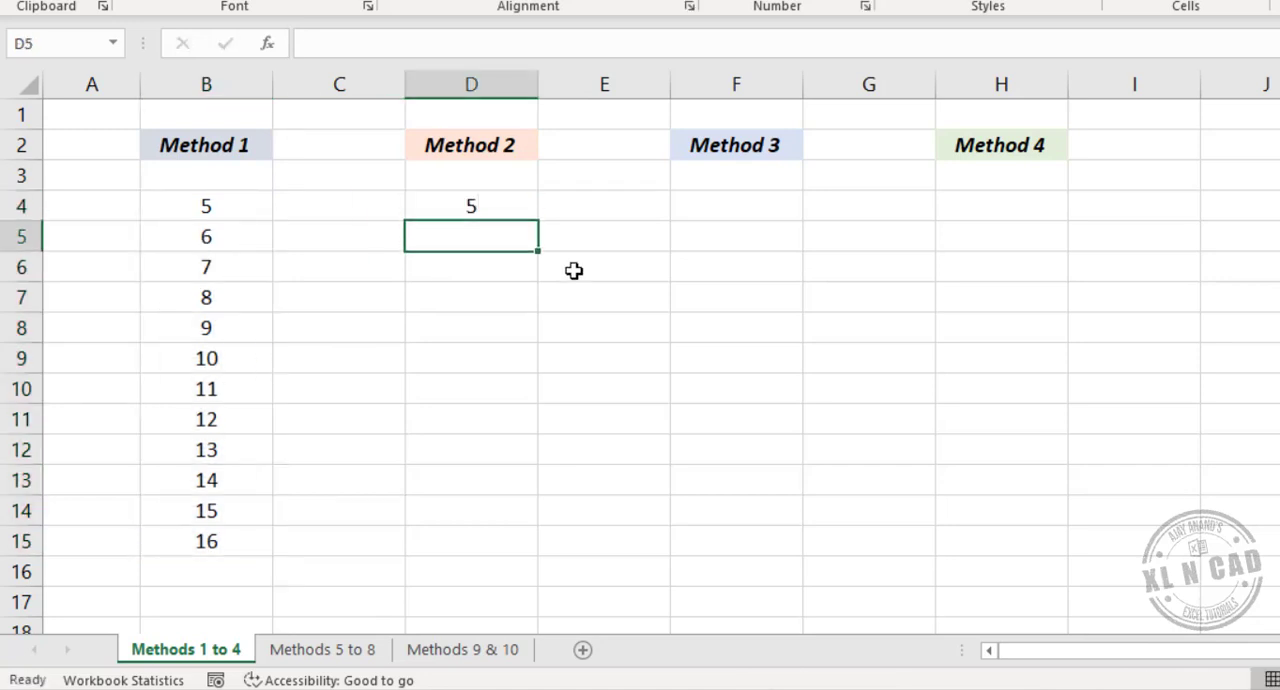
text(6)
key(Return)
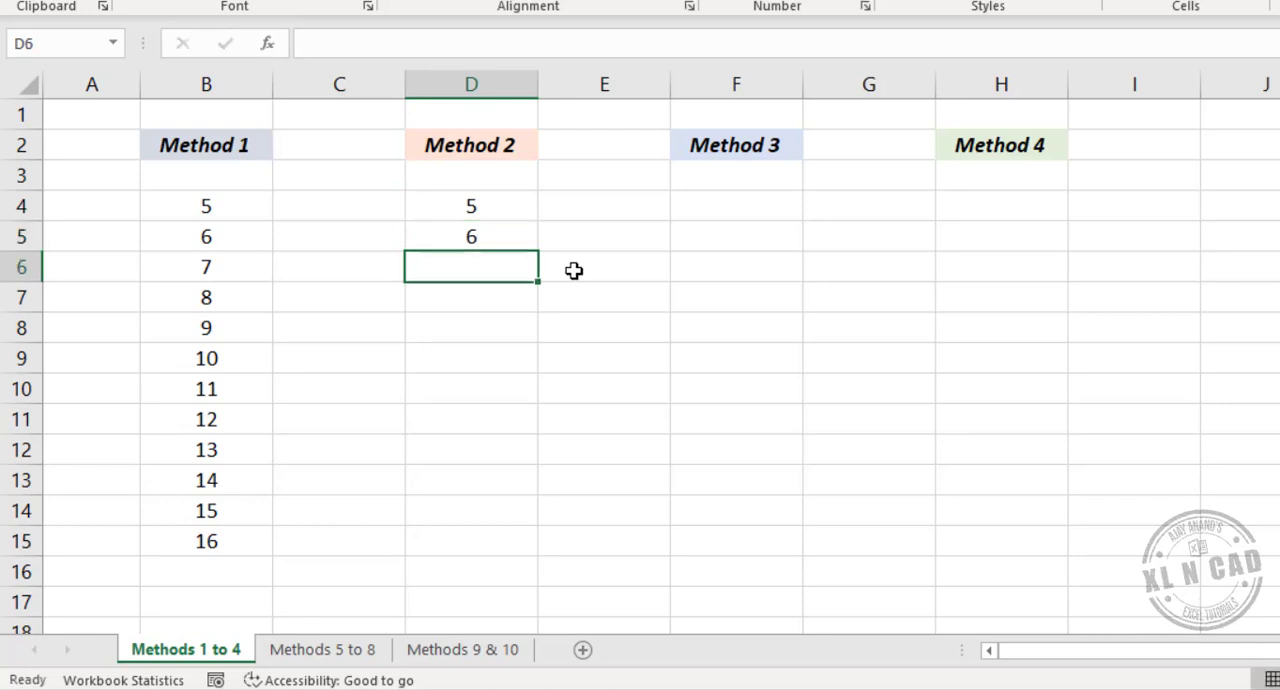
drag(506, 205, 546, 562)
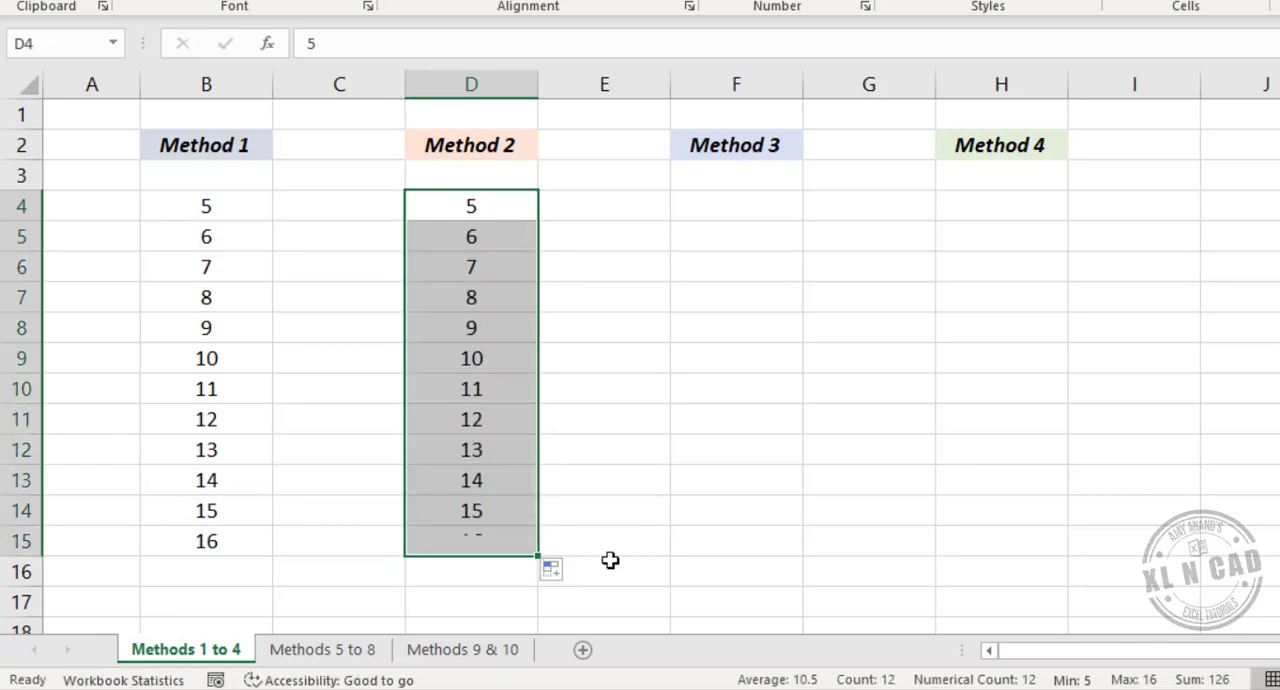
- Enter 5 in F4 under Method 3 and autofill it down to F15 as an incrementing series instead of copies
click(745, 206)
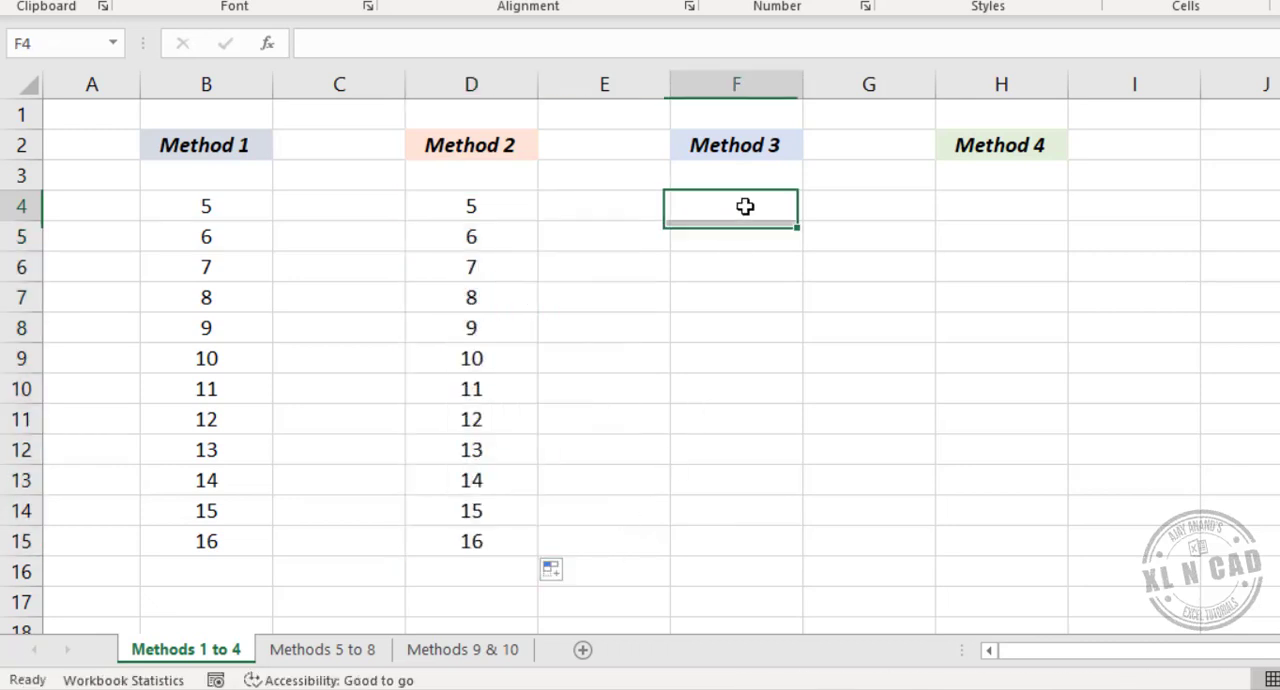
text(5)
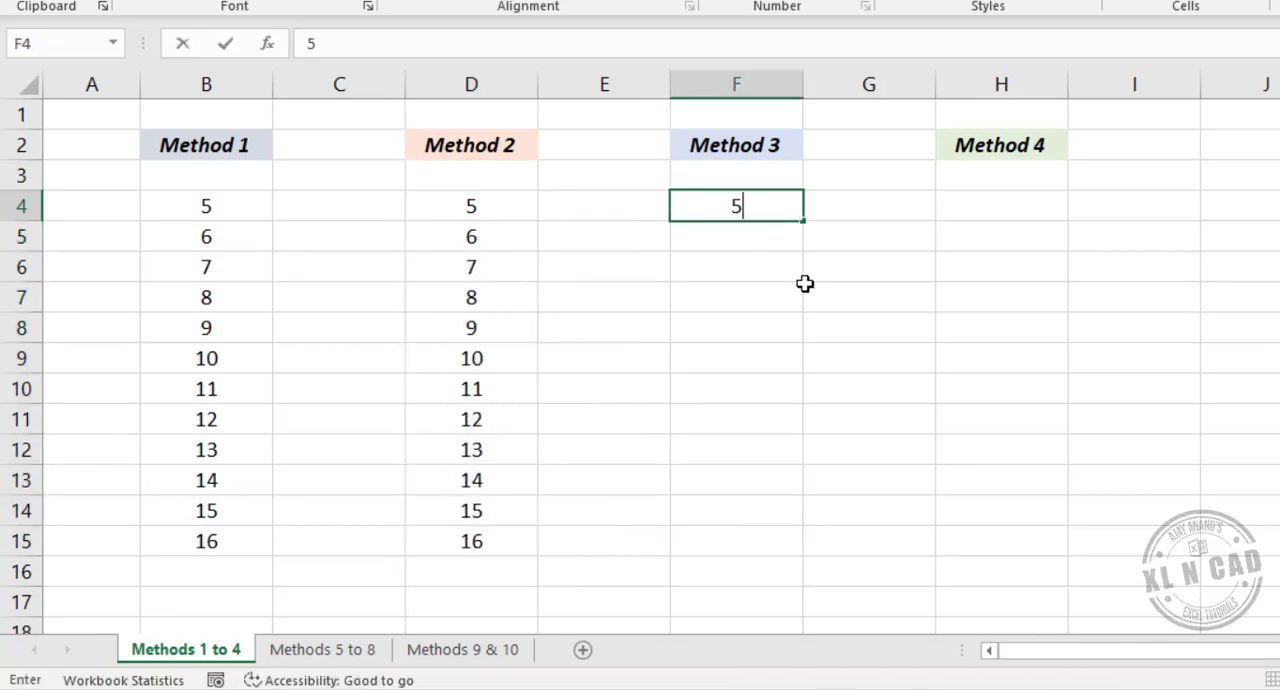
key(Return)
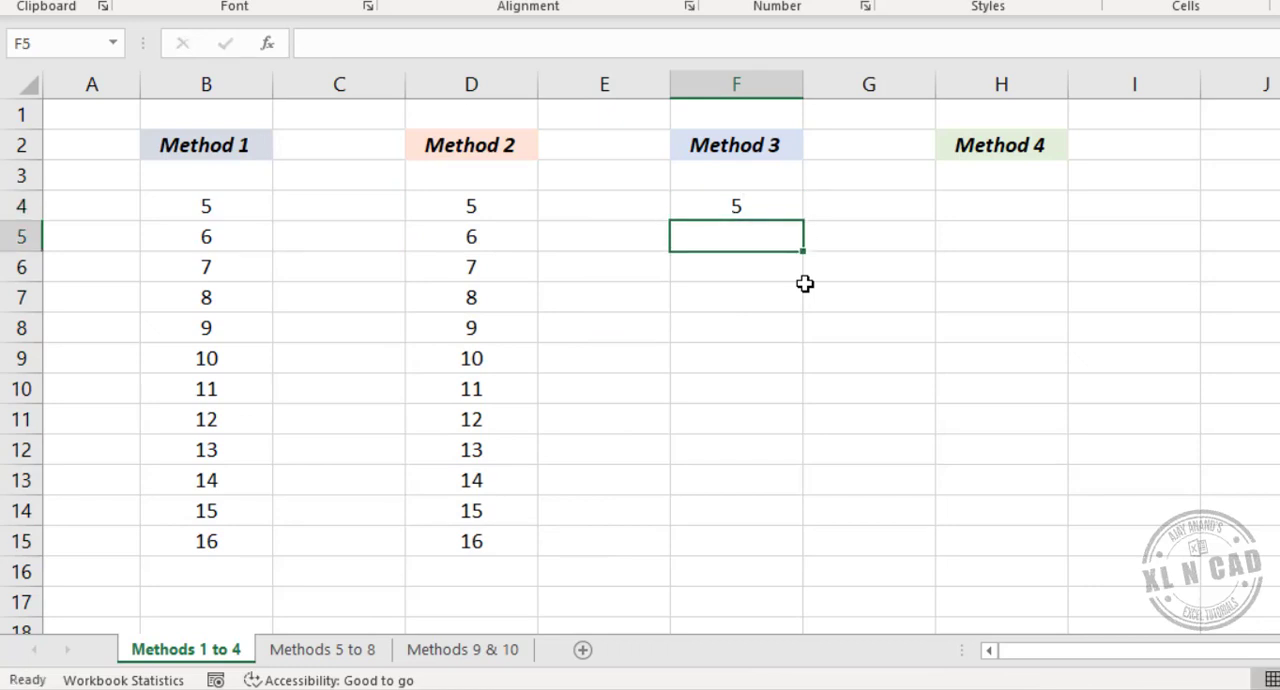
click(776, 207)
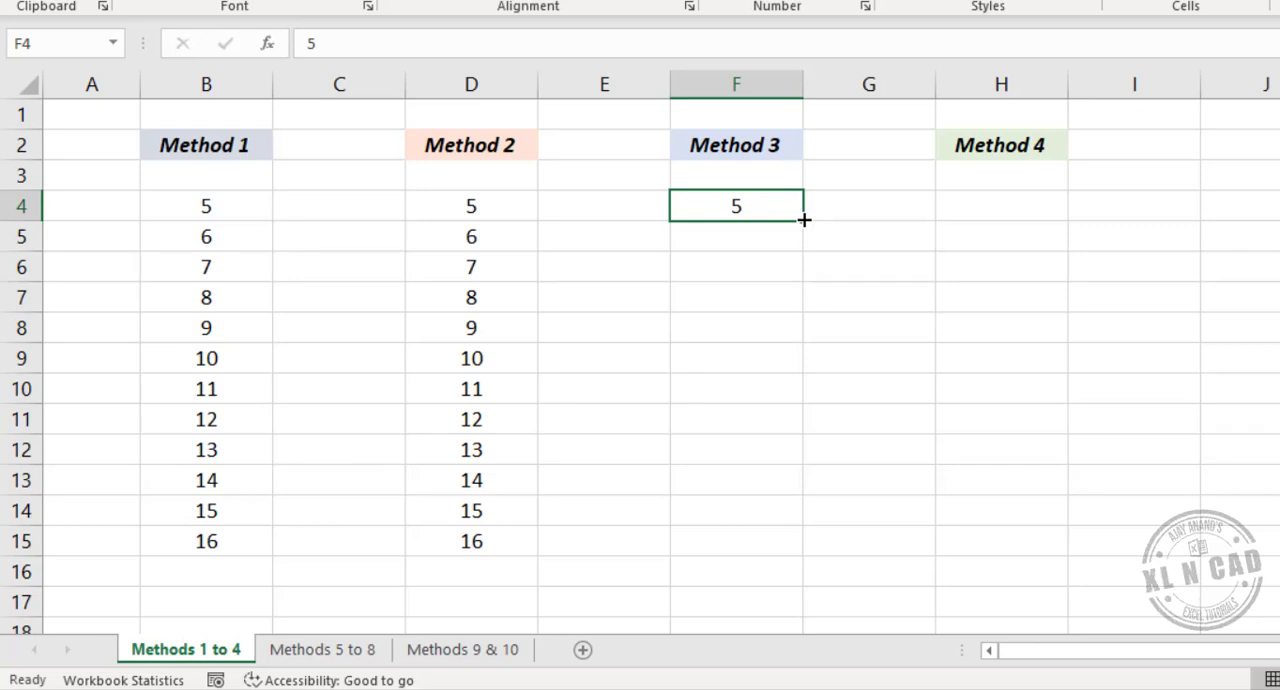
key(ctrl)
drag(804, 219, 805, 218)
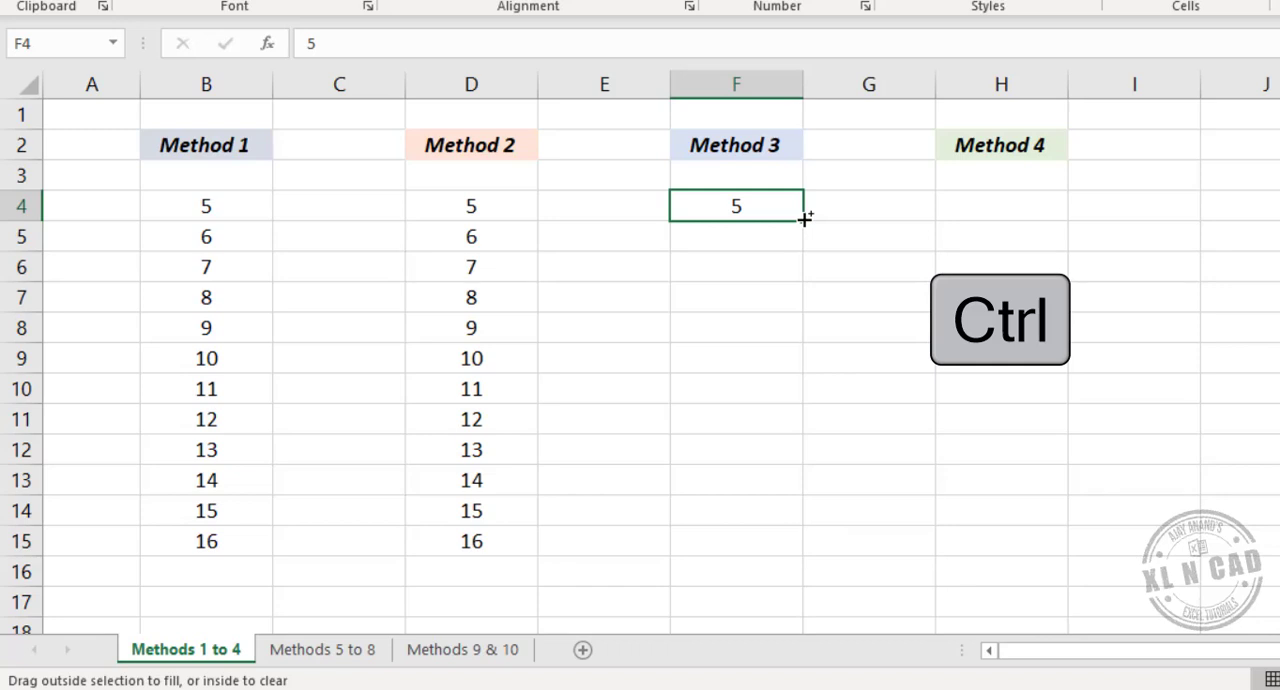
drag(805, 218, 802, 561)
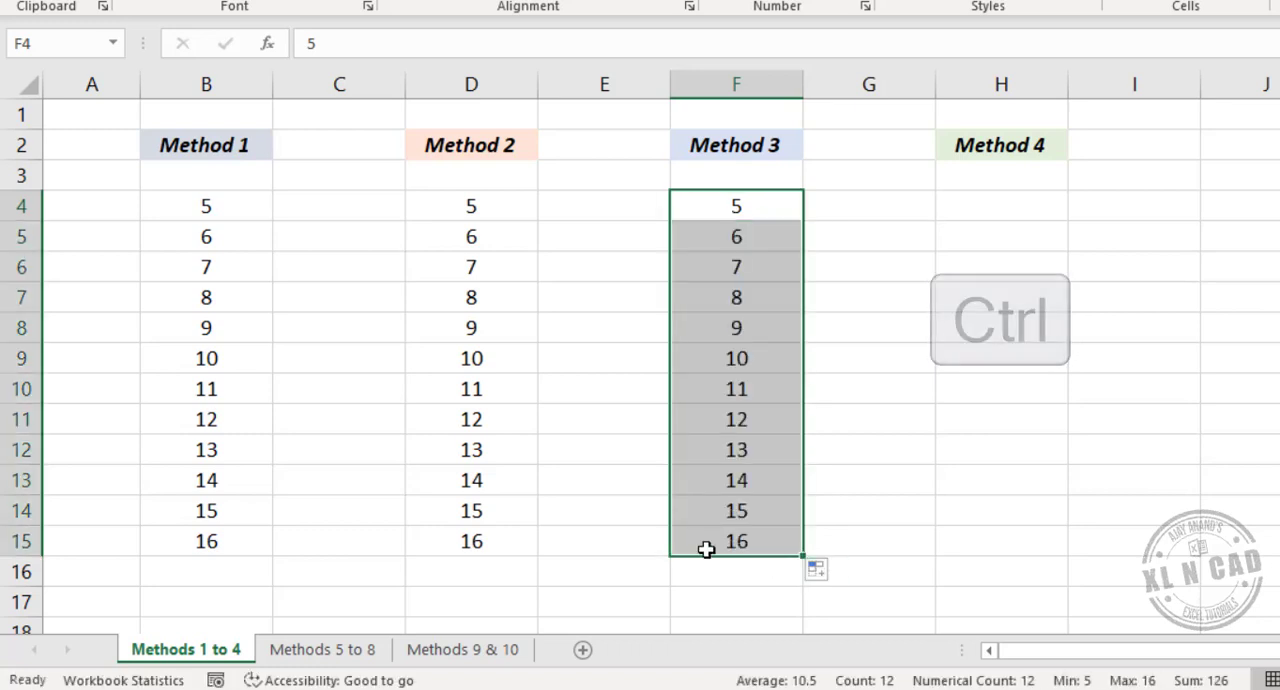
- Enter 5 in H4 under Method 4 and fill a linear series in columns from it with stop value 16
click(990, 214)
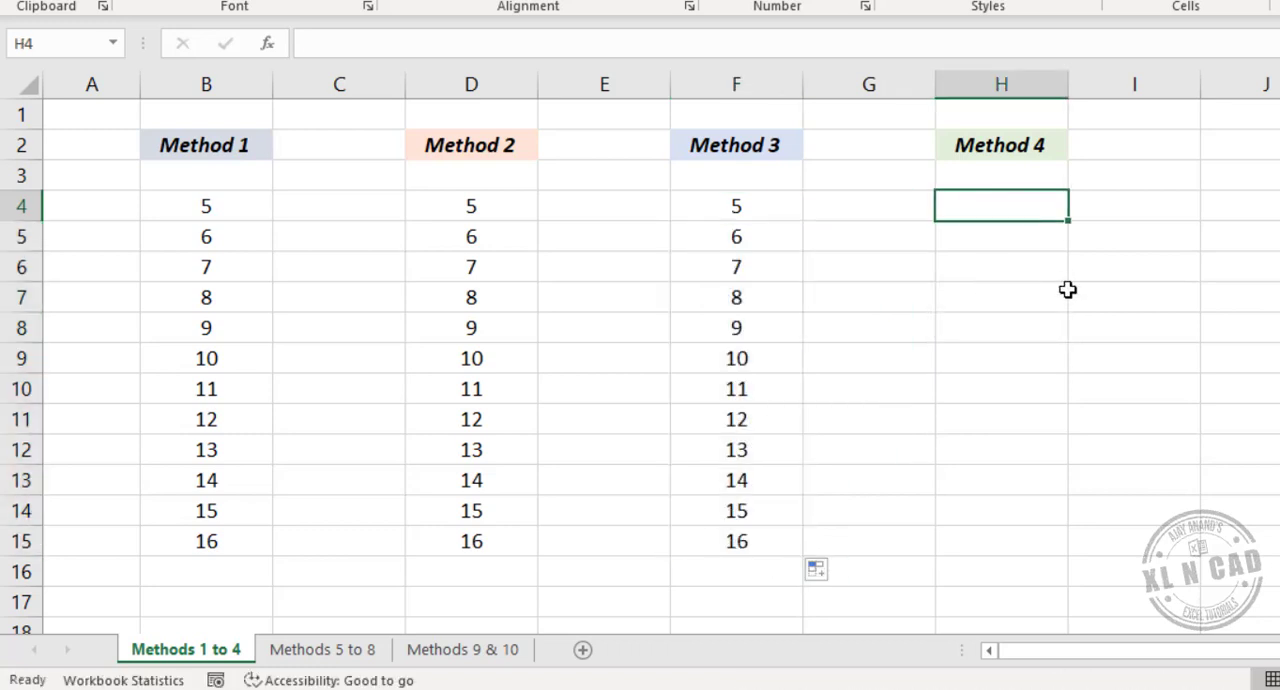
text(5)
key(Return)
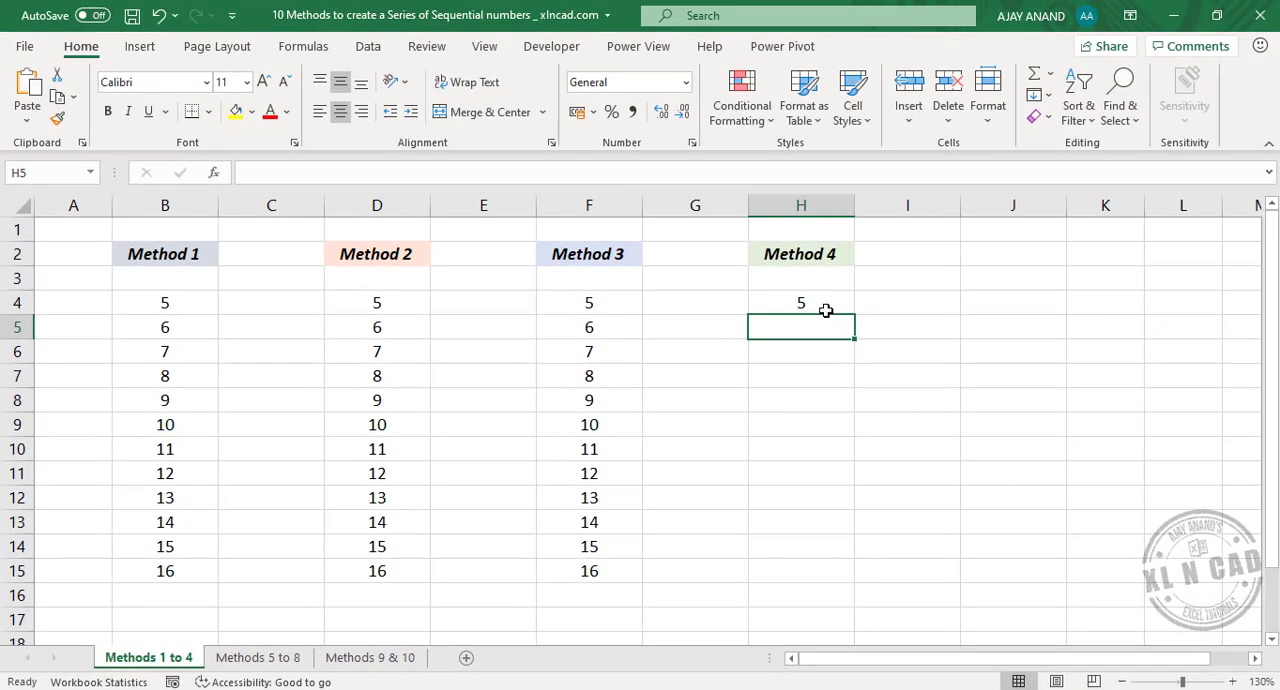
click(824, 306)
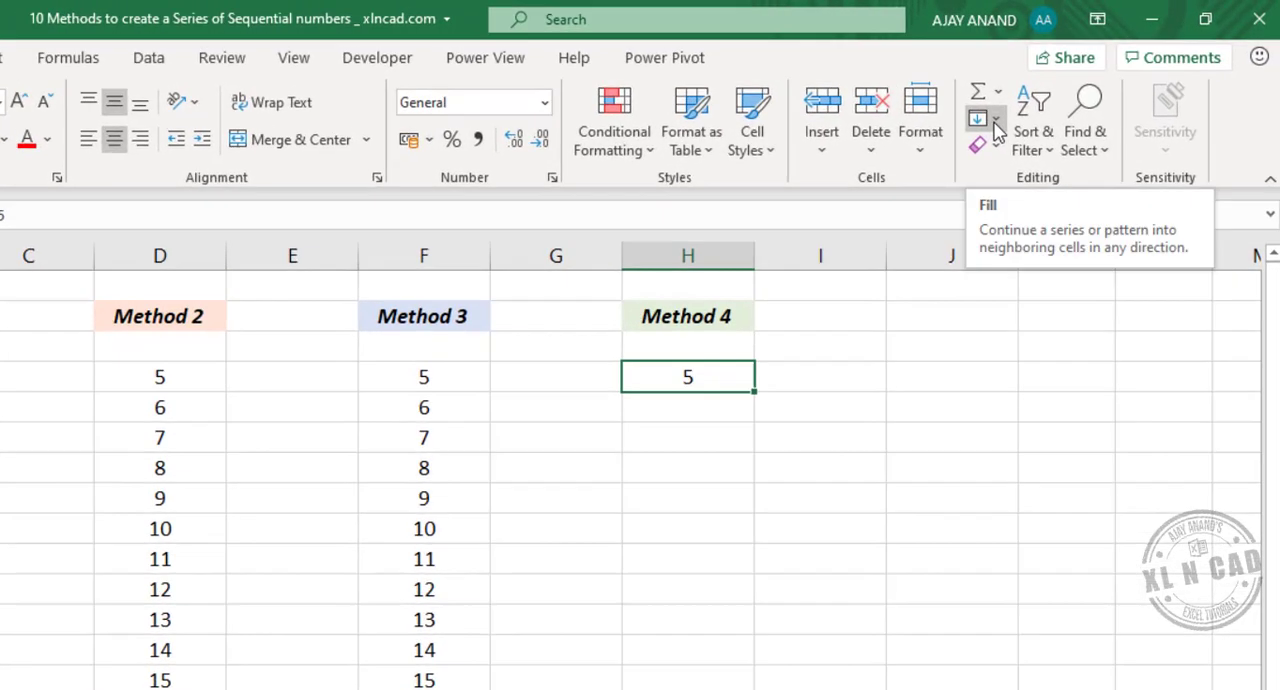
click(995, 122)
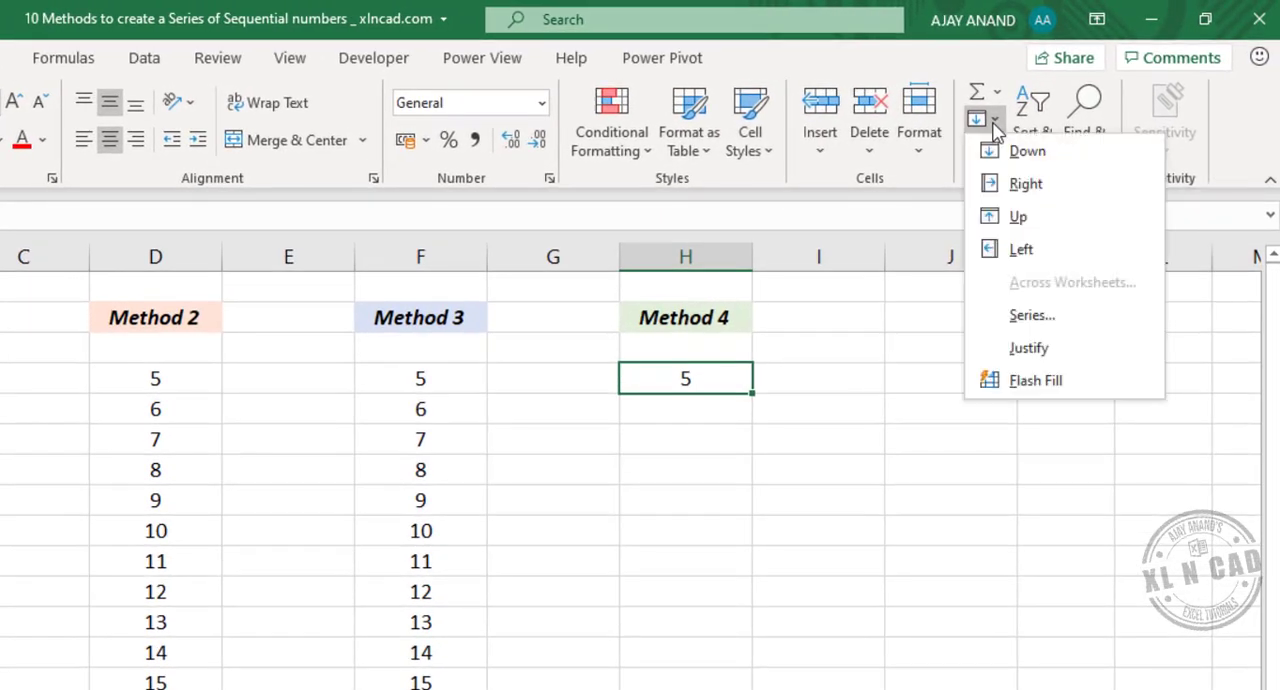
click(1090, 318)
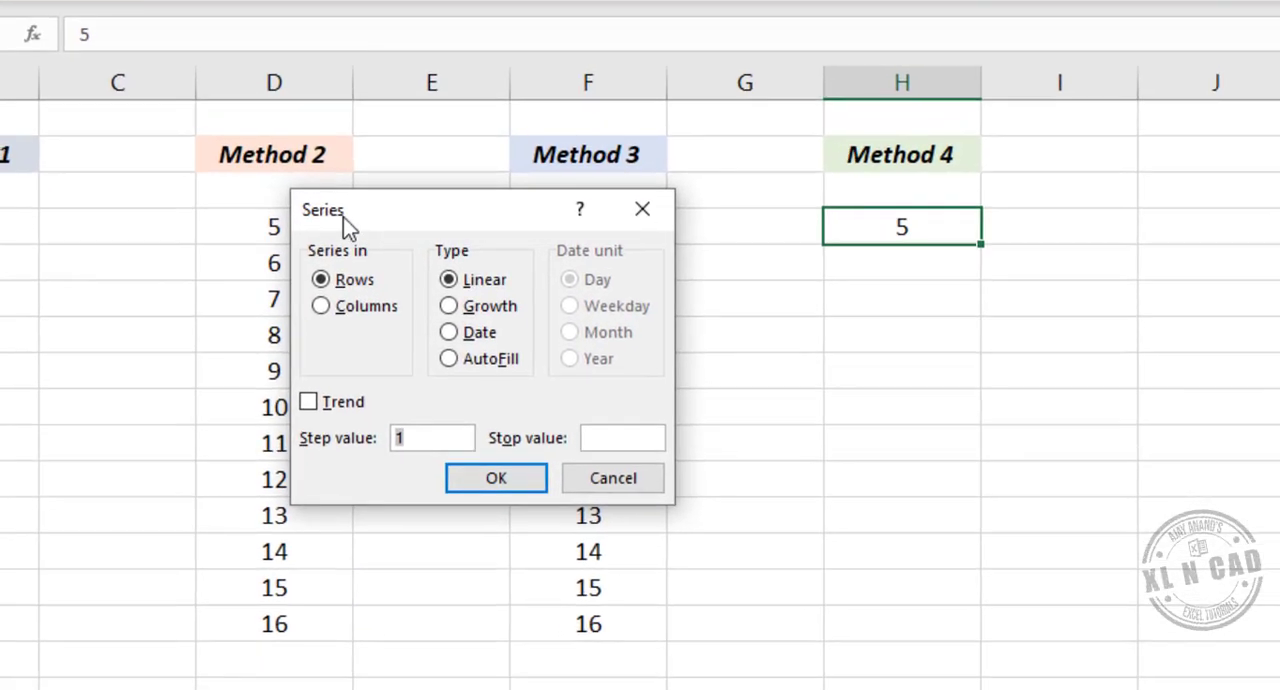
click(322, 306)
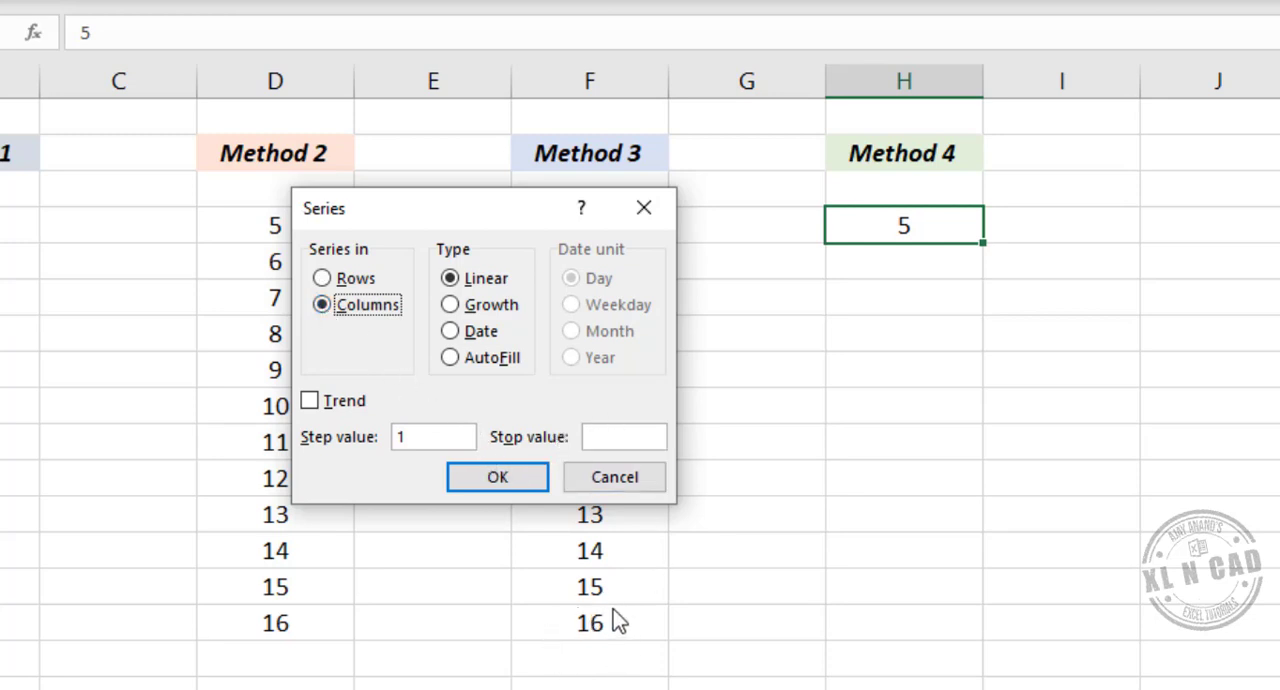
click(597, 436)
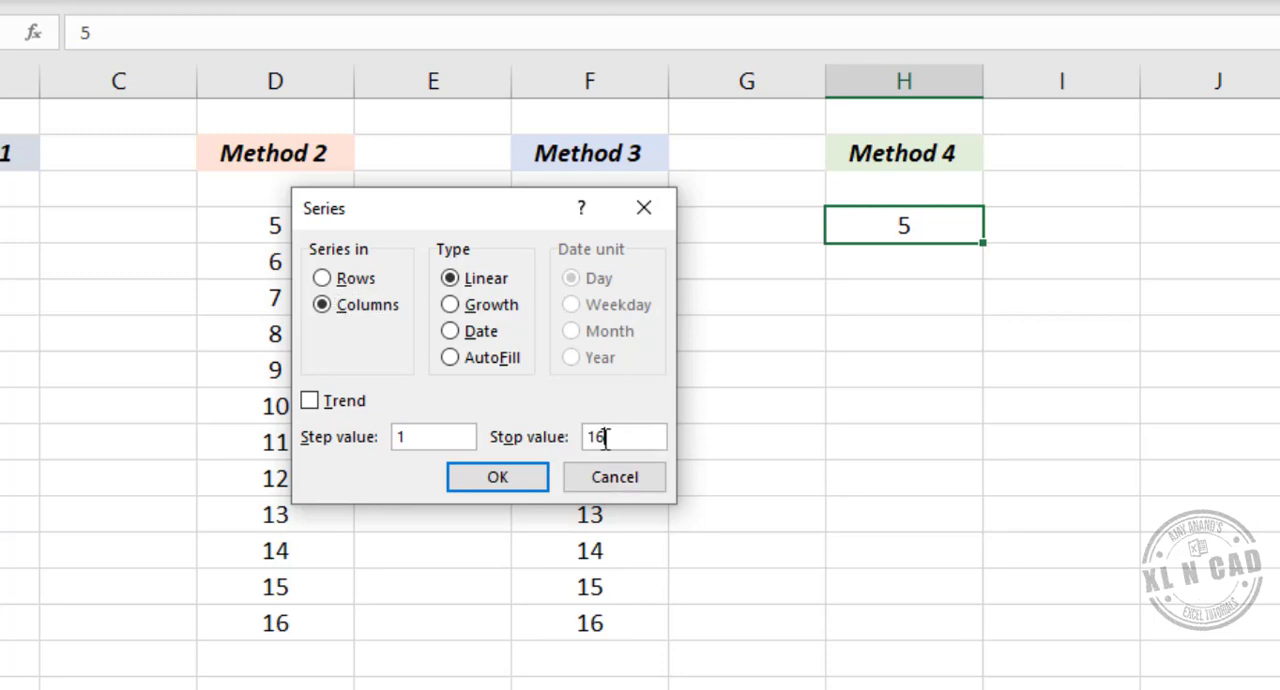
click(527, 489)
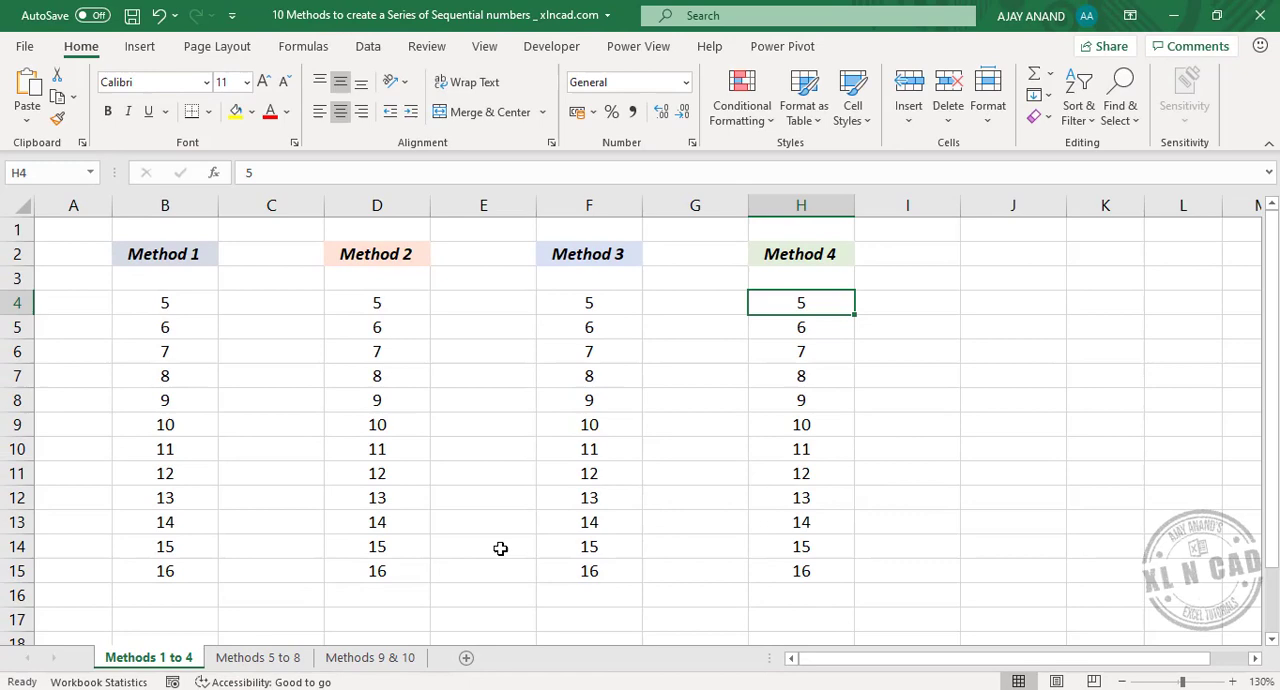
- On the Methods 5 to 8 sheet, enter 5 in B4 under Method 5
click(286, 656)
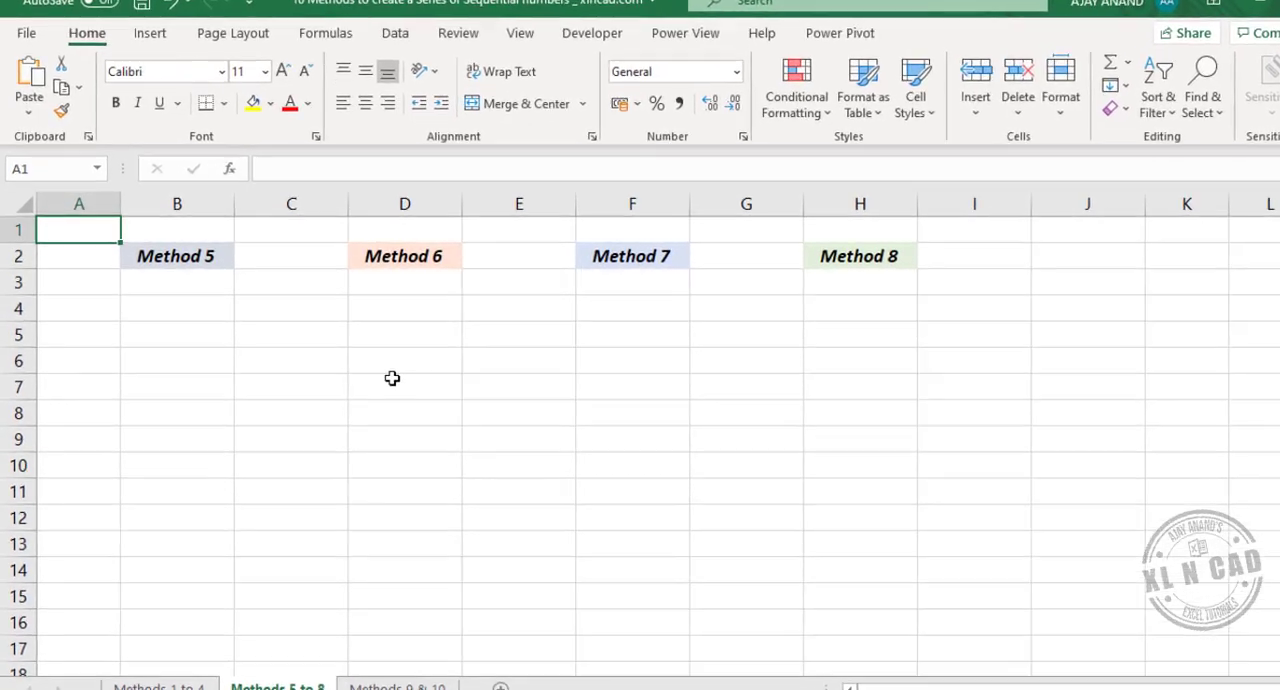
click(189, 315)
text(5)
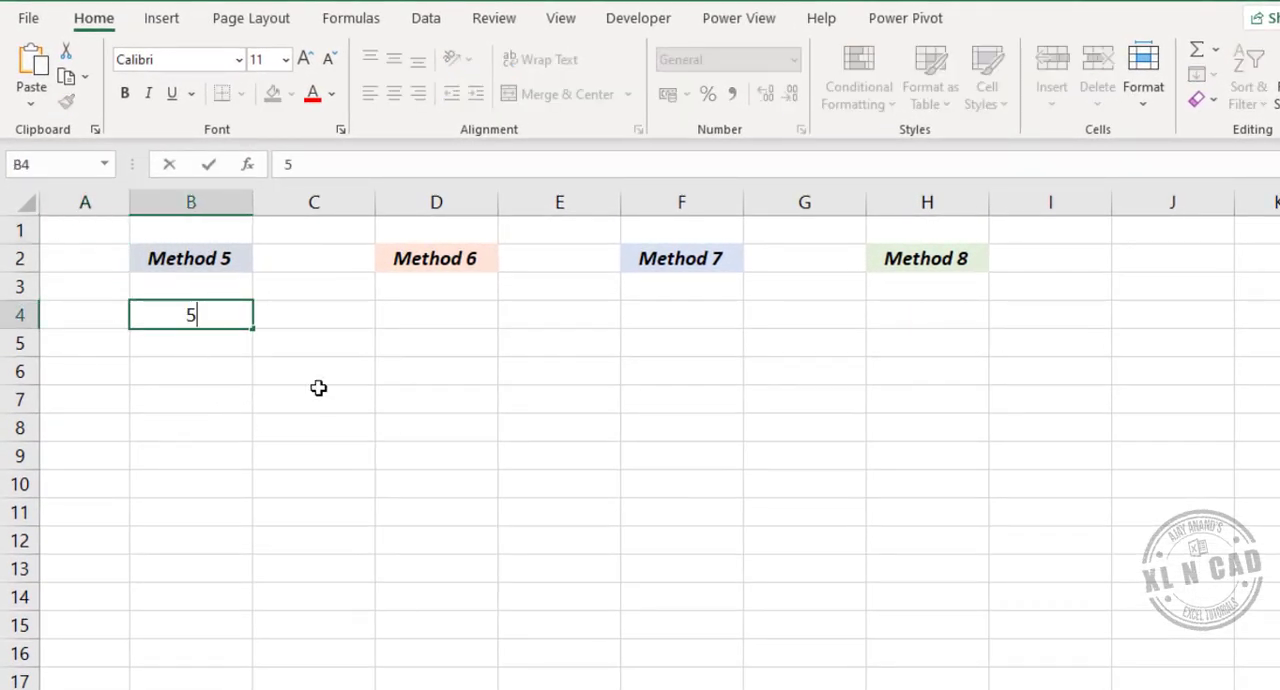
key(Return)
- Enter the formula =B4+1 in B5 and fill it down to B15
text(=)
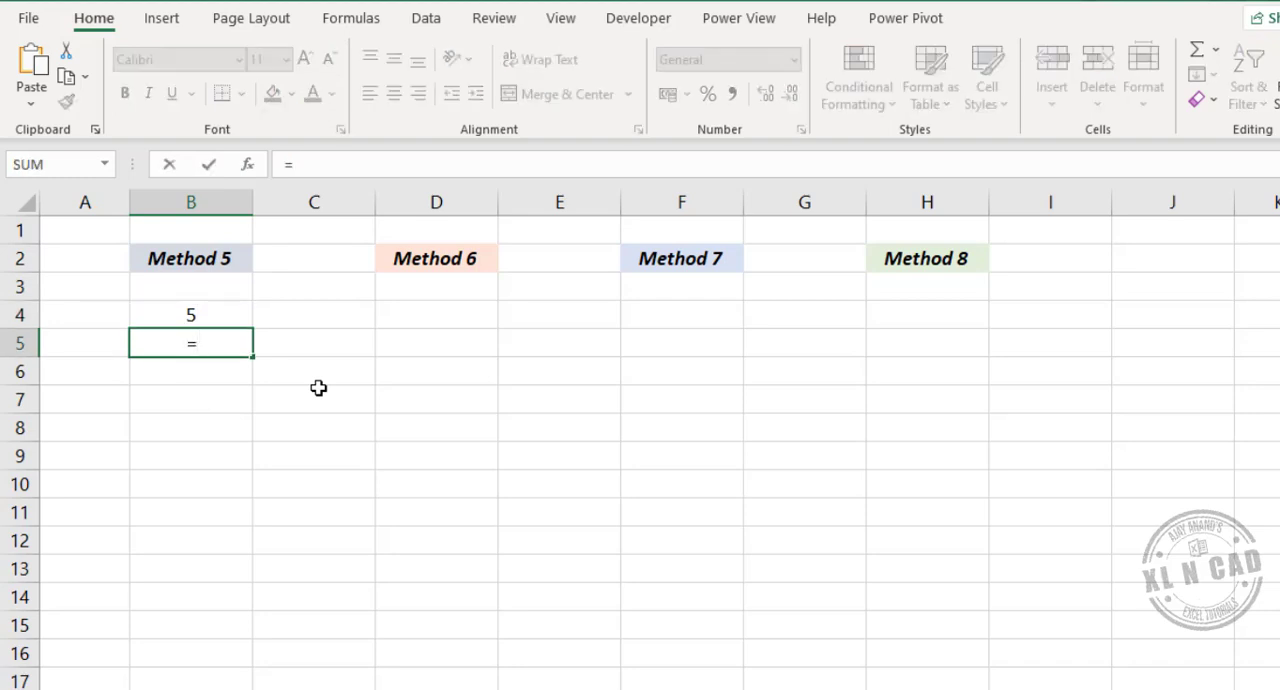
click(211, 308)
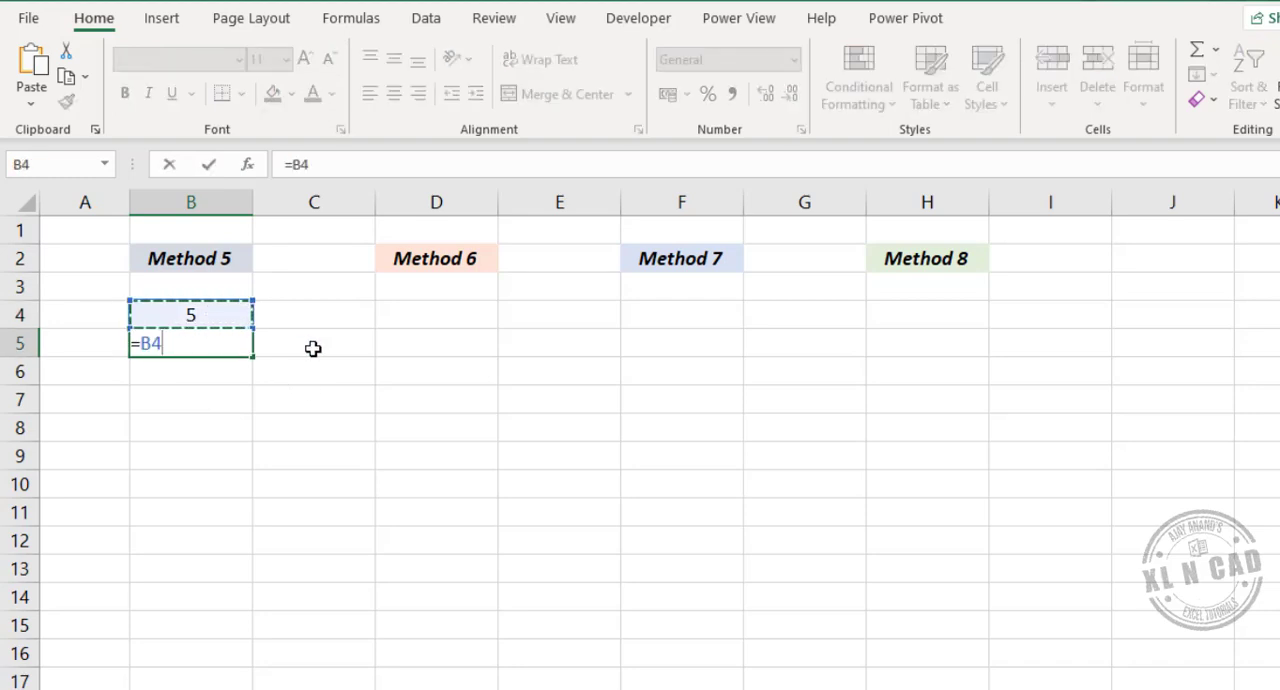
text(+1)
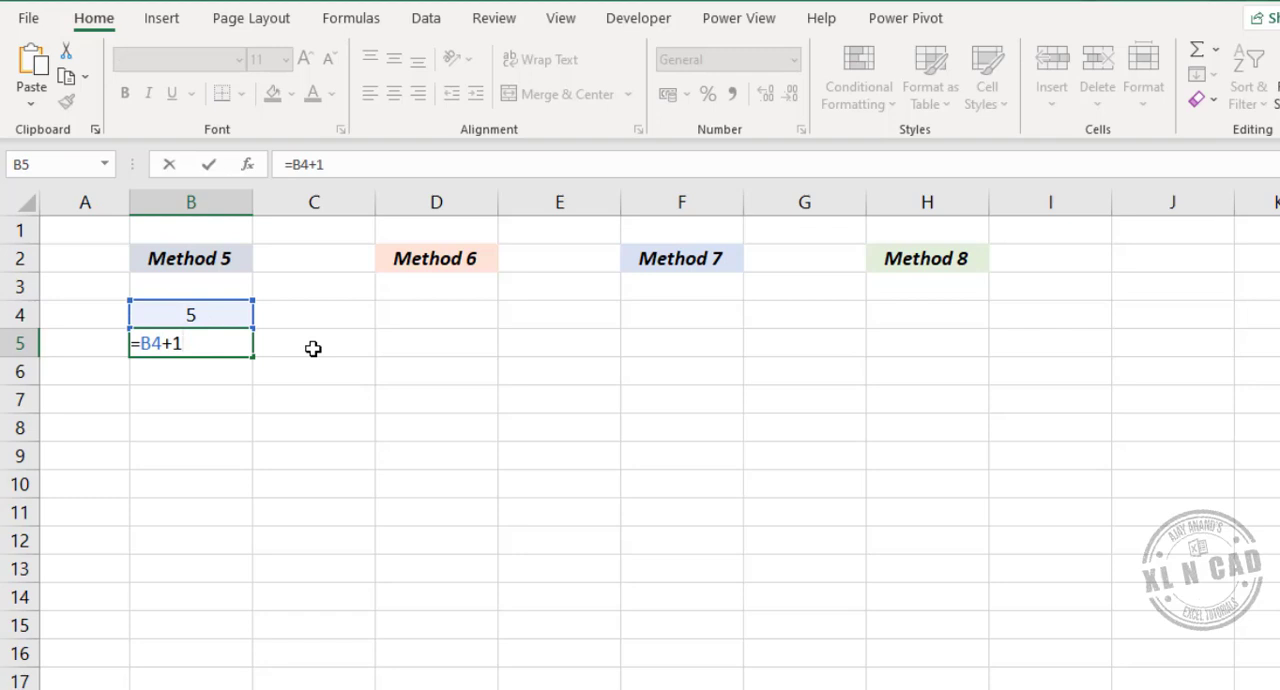
key(Return)
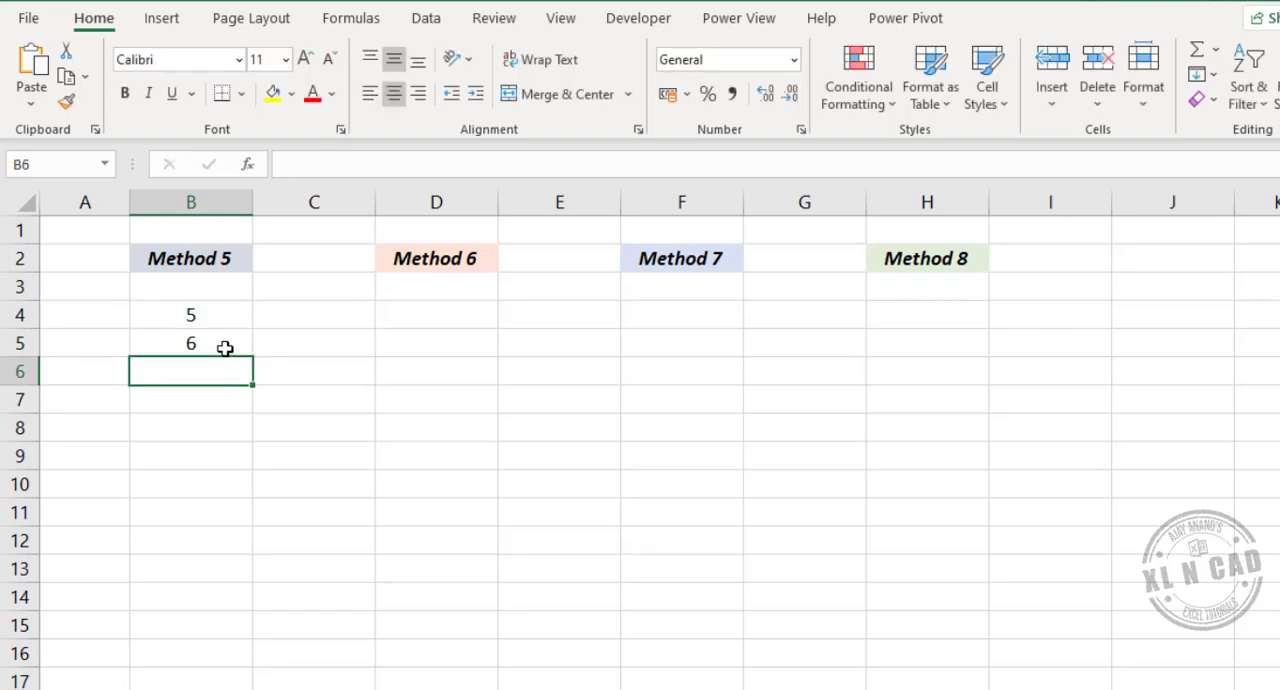
click(225, 347)
drag(254, 379, 246, 636)
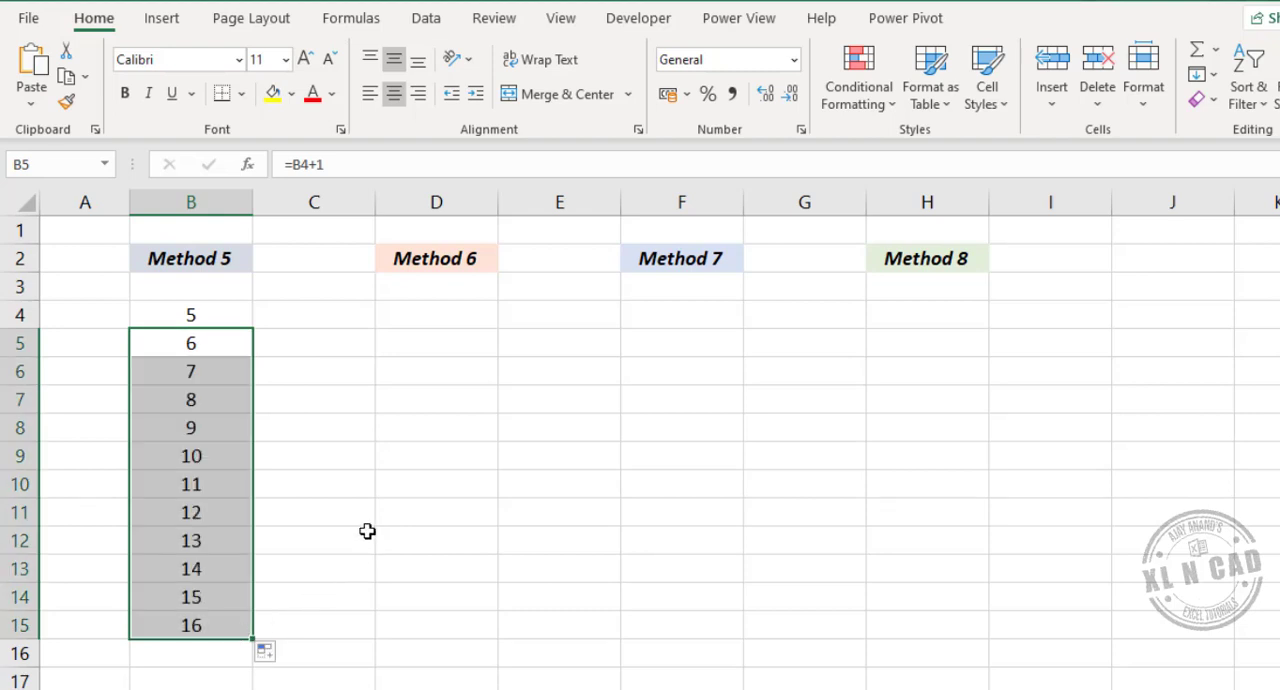
- Enter the formula =ROW() in D4 under Method 6
click(442, 315)
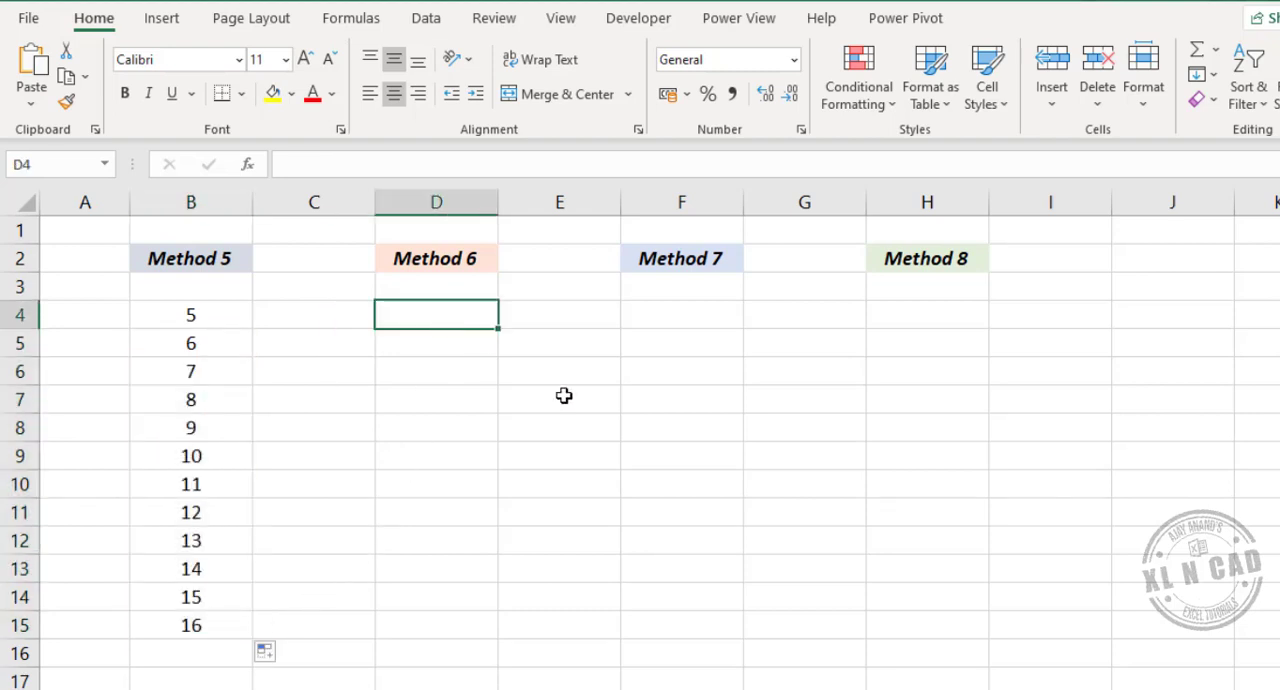
text(=ROW)
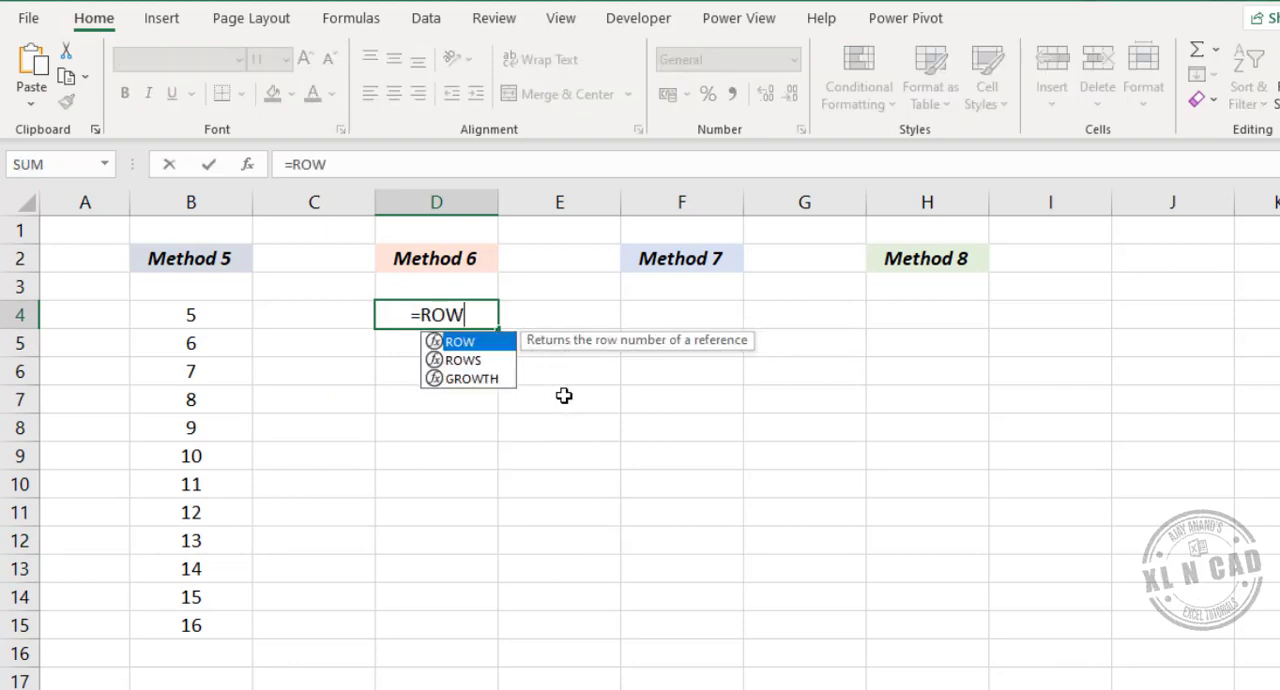
text(()
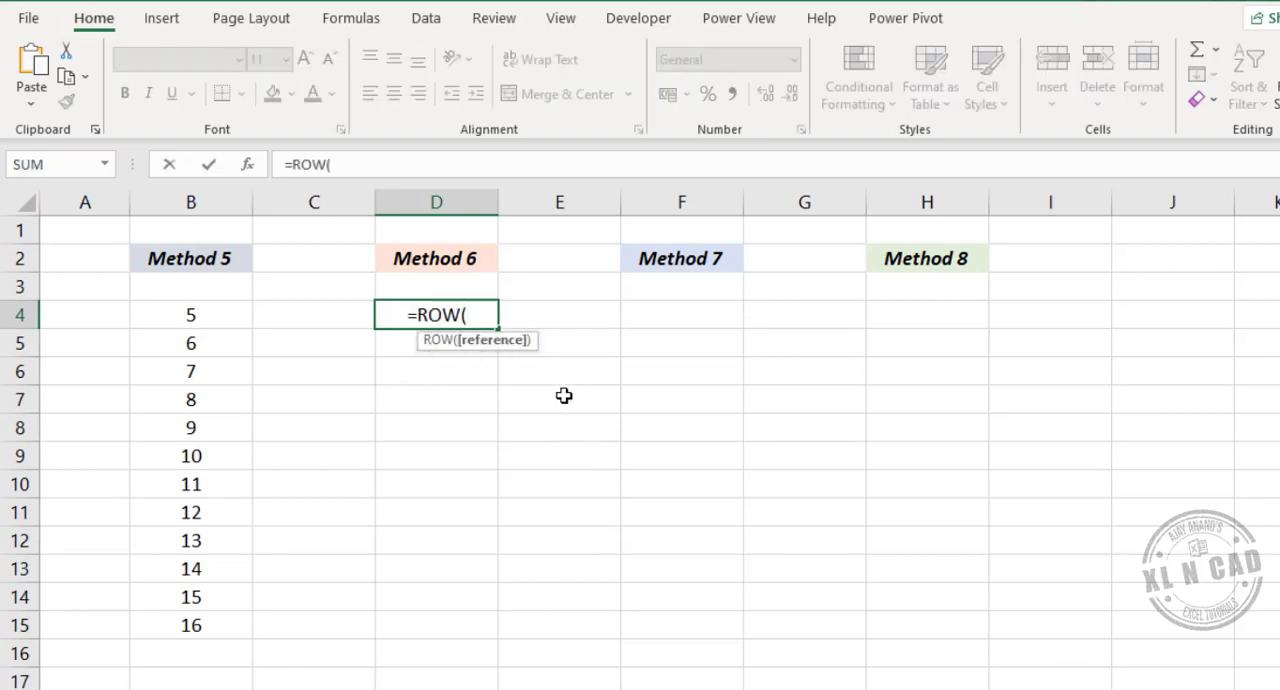
text())
key(Return)
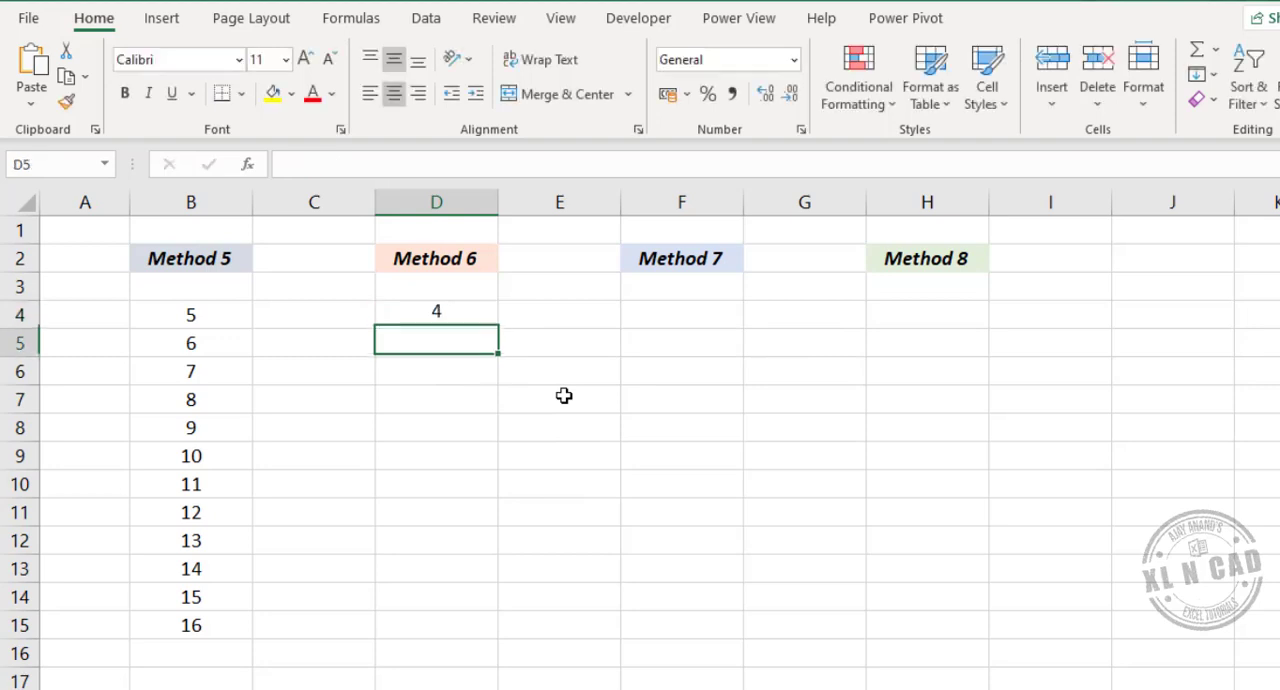
- Change the formula in D4 under Method 6 to =ROW()+1
click(475, 316)
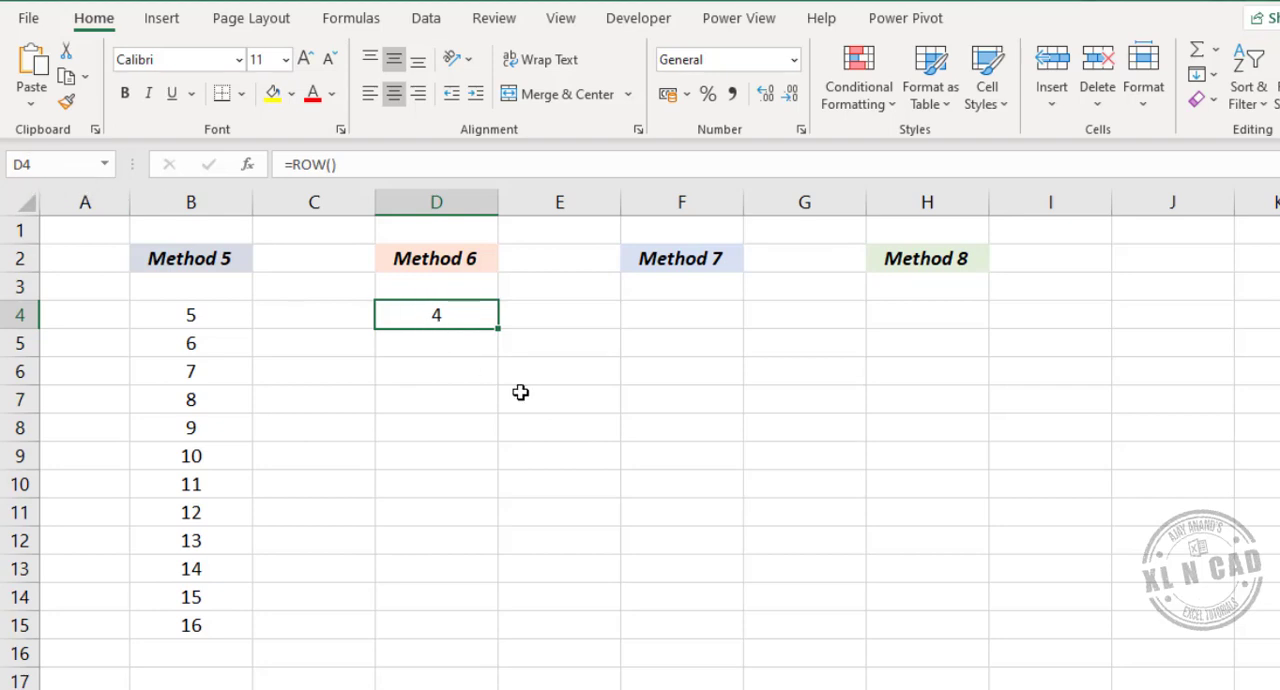
click(451, 172)
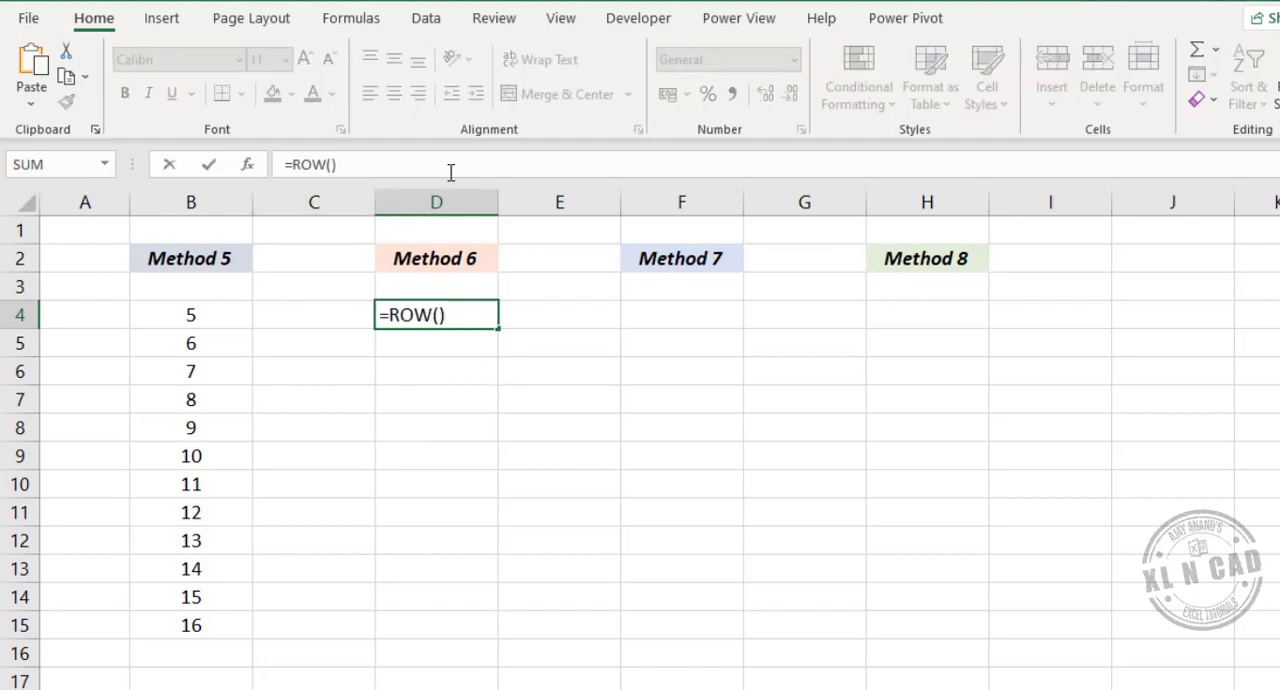
text(+1)
key(Return)
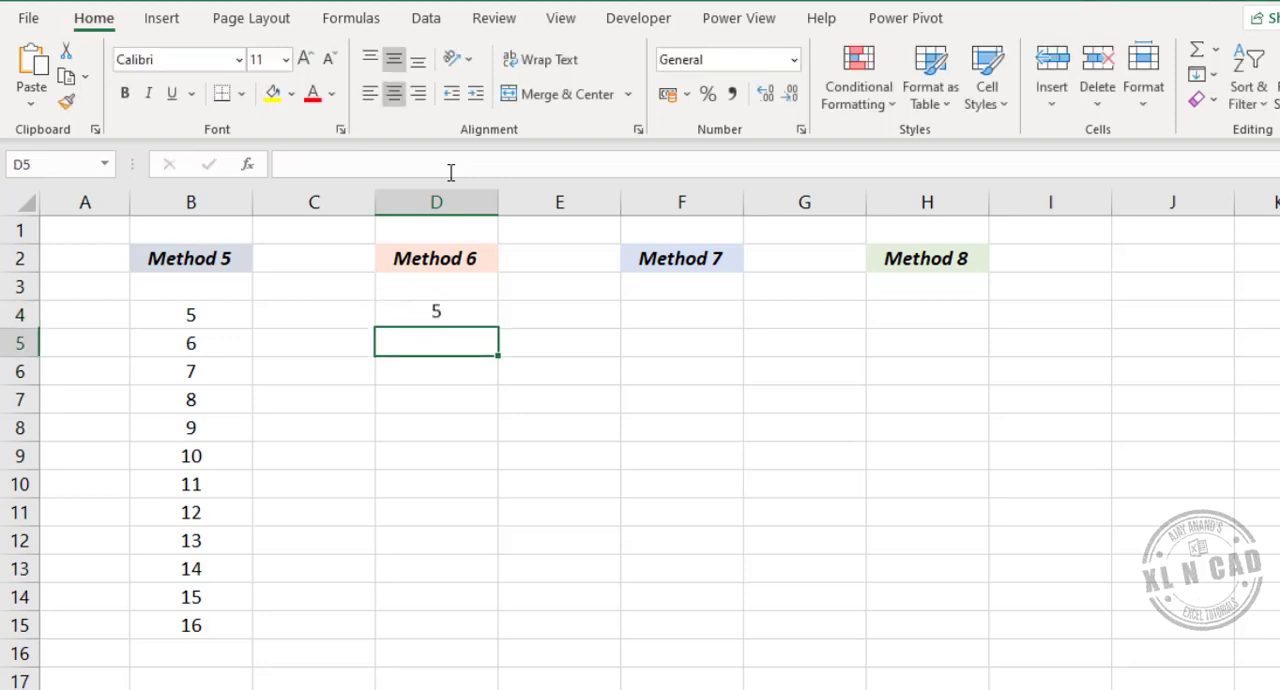
- Fill the D4 formula down to D15 and check the formula in several of the filled cells
click(465, 318)
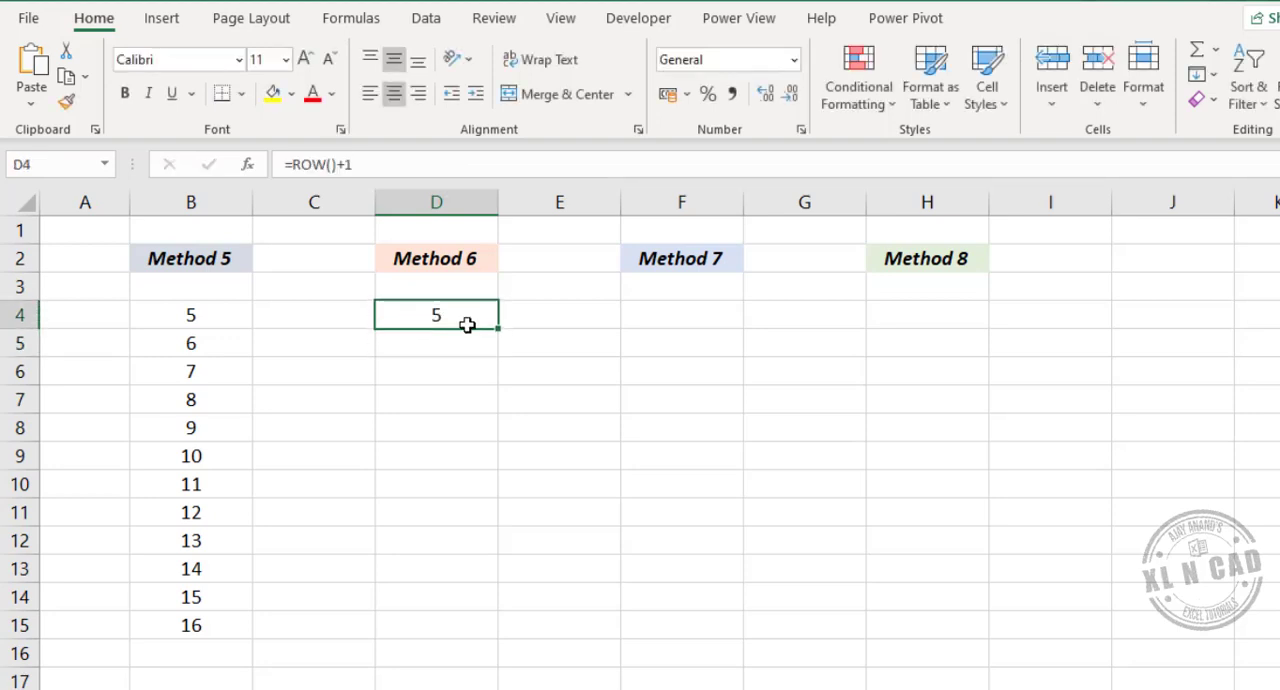
drag(502, 347, 488, 636)
click(466, 398)
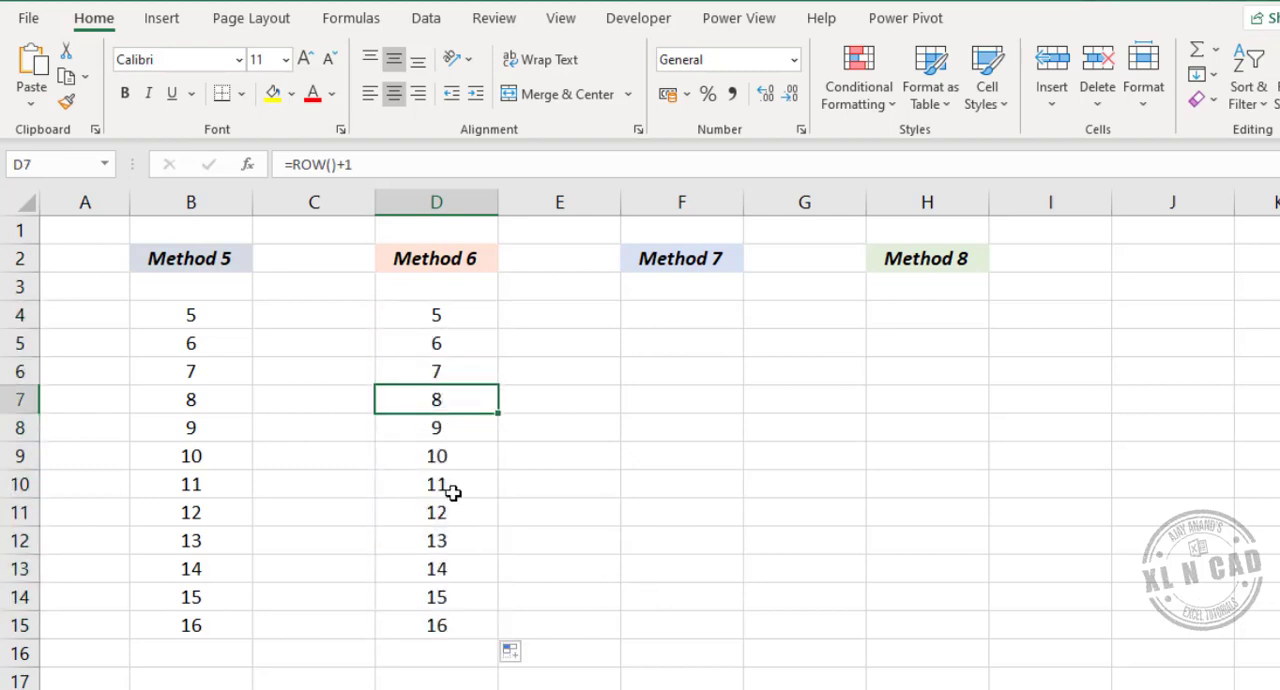
key(Down)
key(Down)
key(Down)
key(Down)
key(Down)
key(Down)
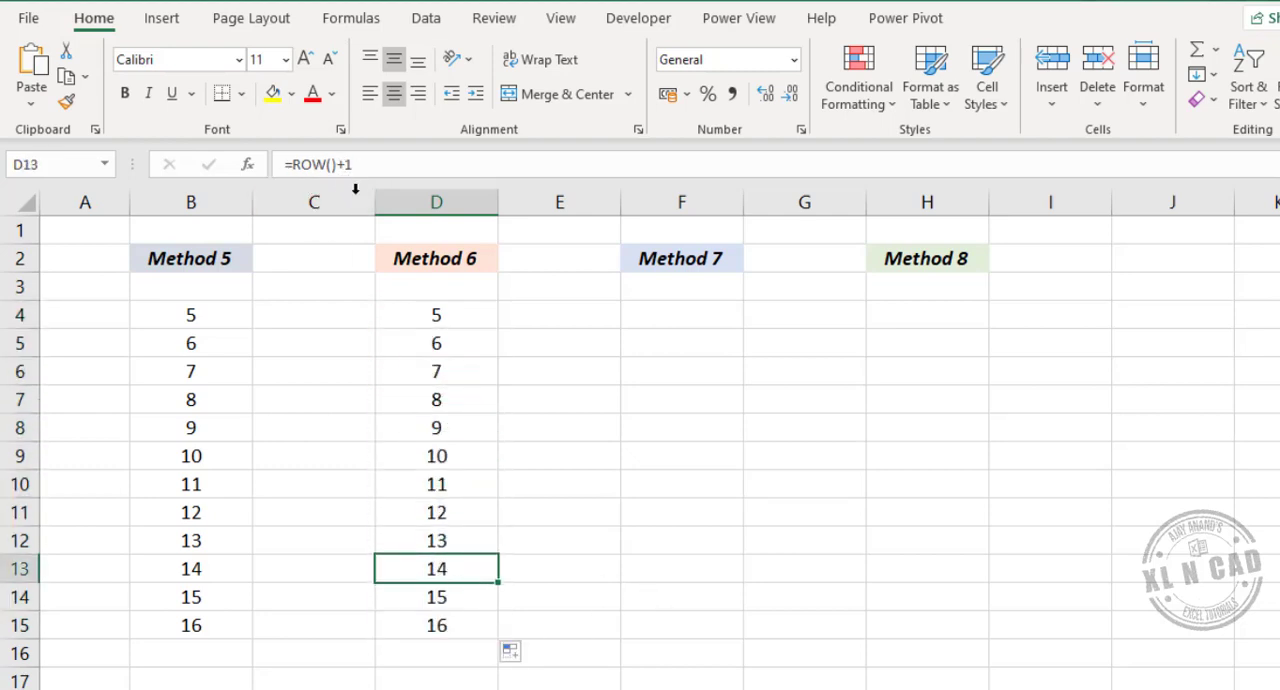
click(446, 425)
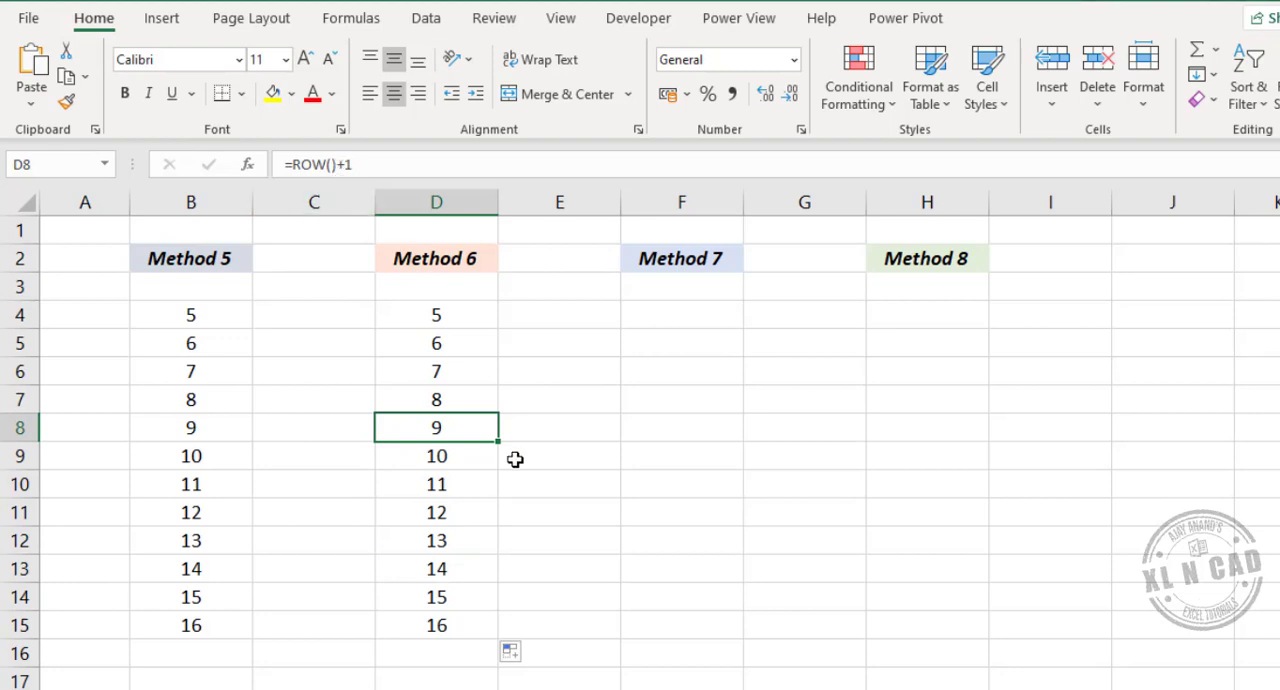
- Enter the formula =ROWS(A$1:A1) in F4 under Method 7
click(694, 316)
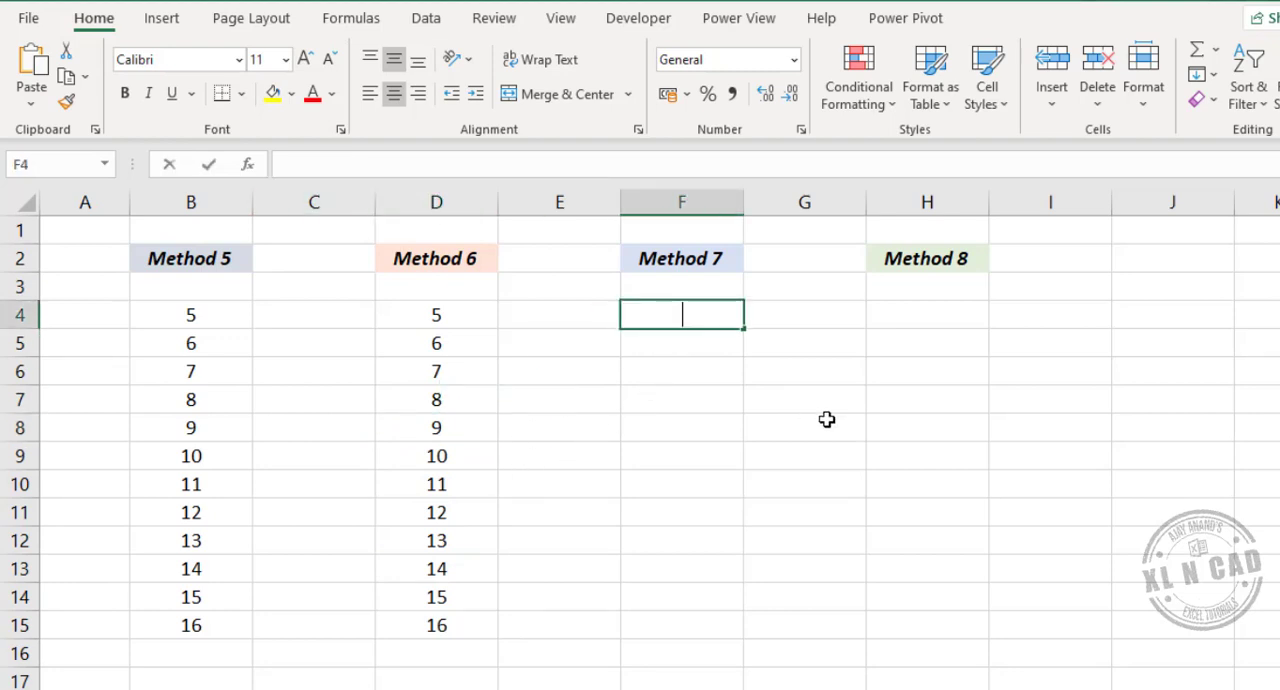
text(=ROWS)
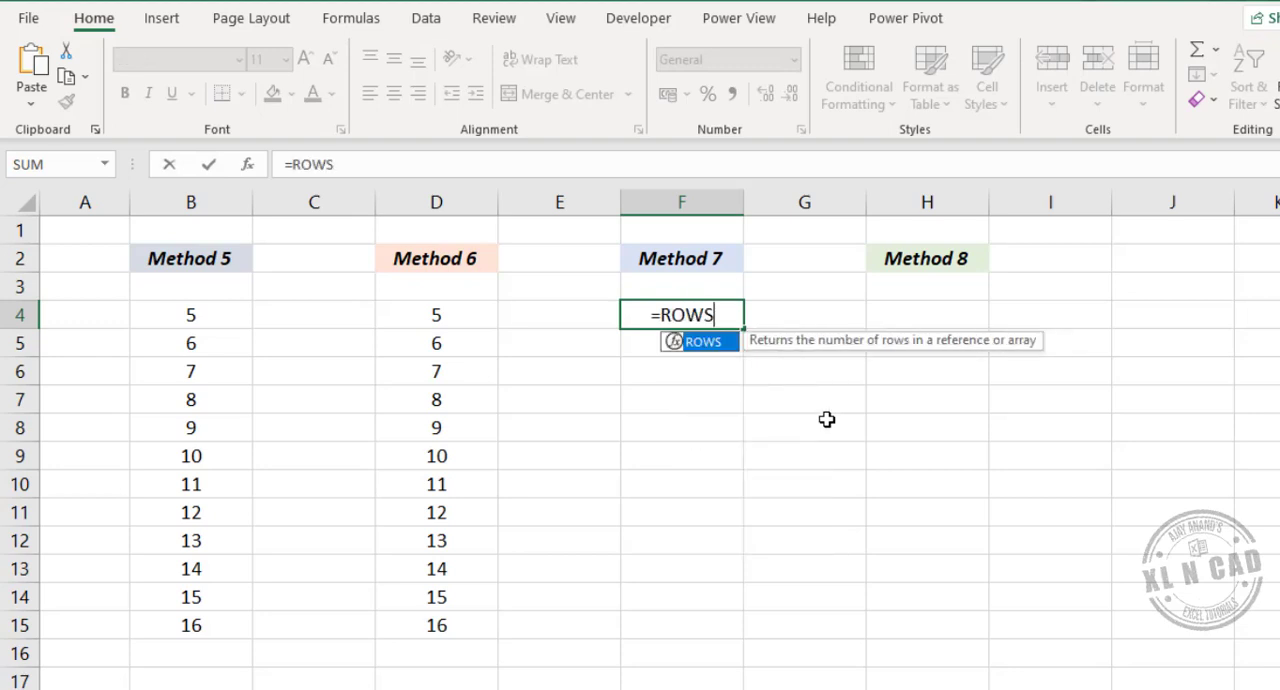
text(()
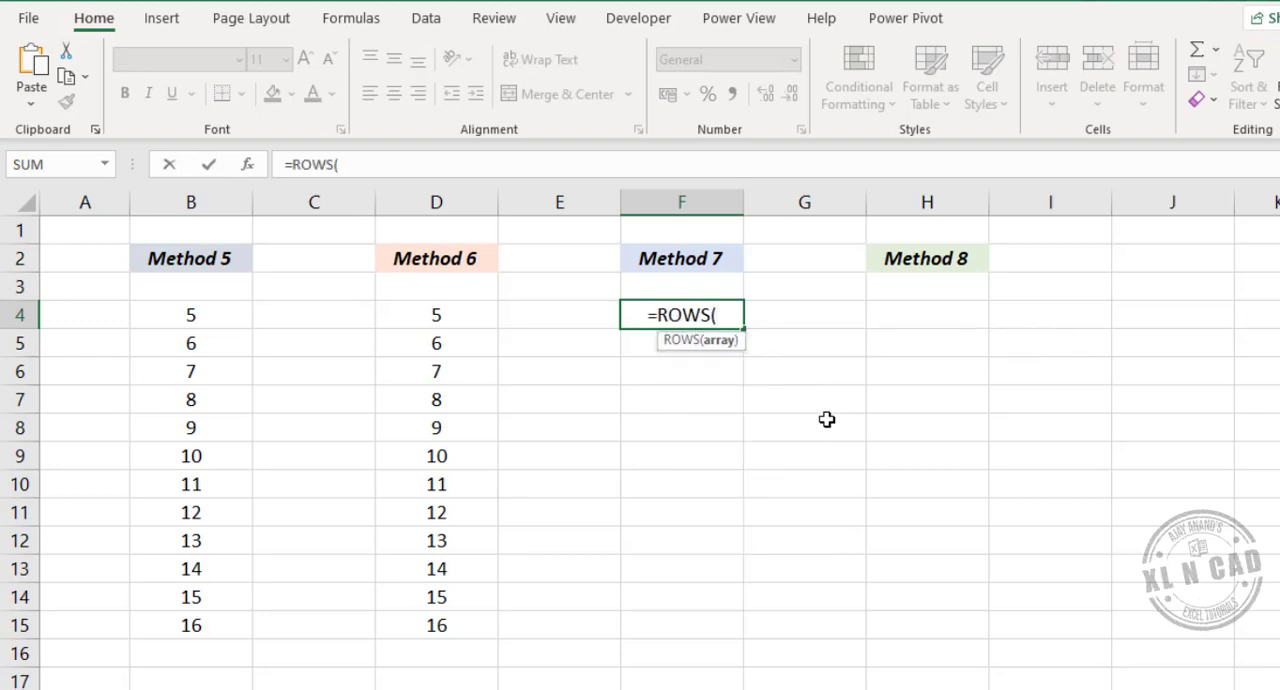
click(89, 231)
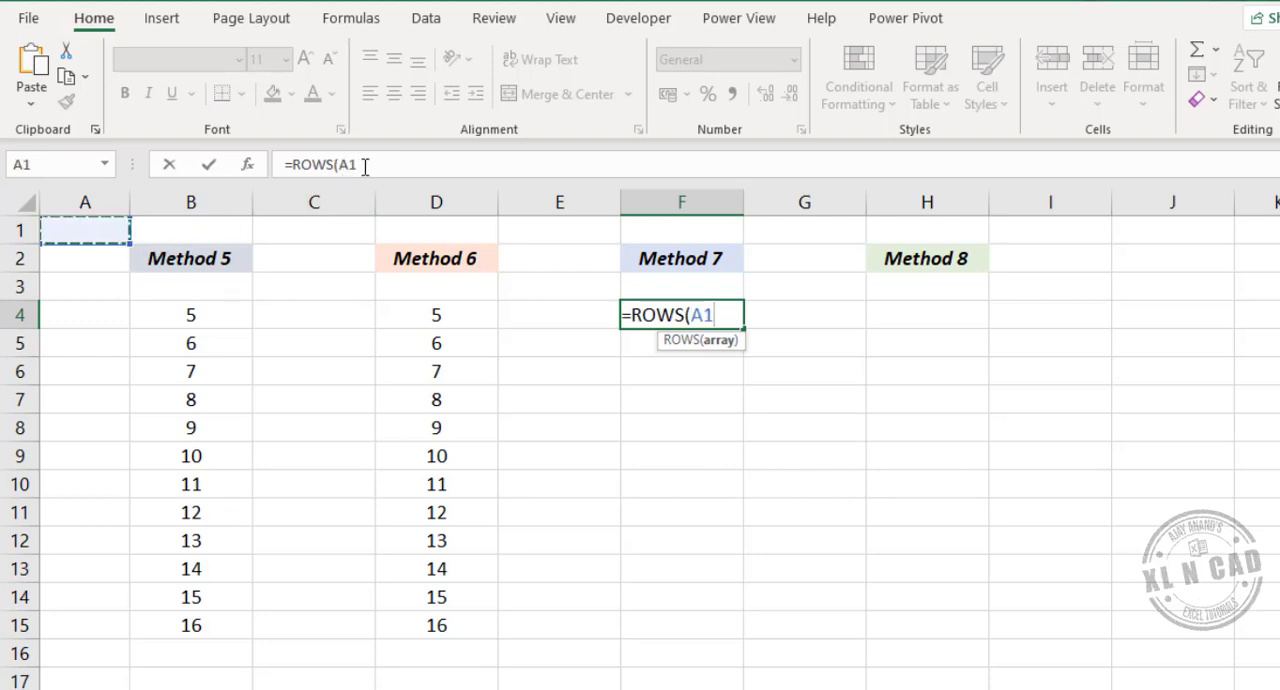
click(347, 164)
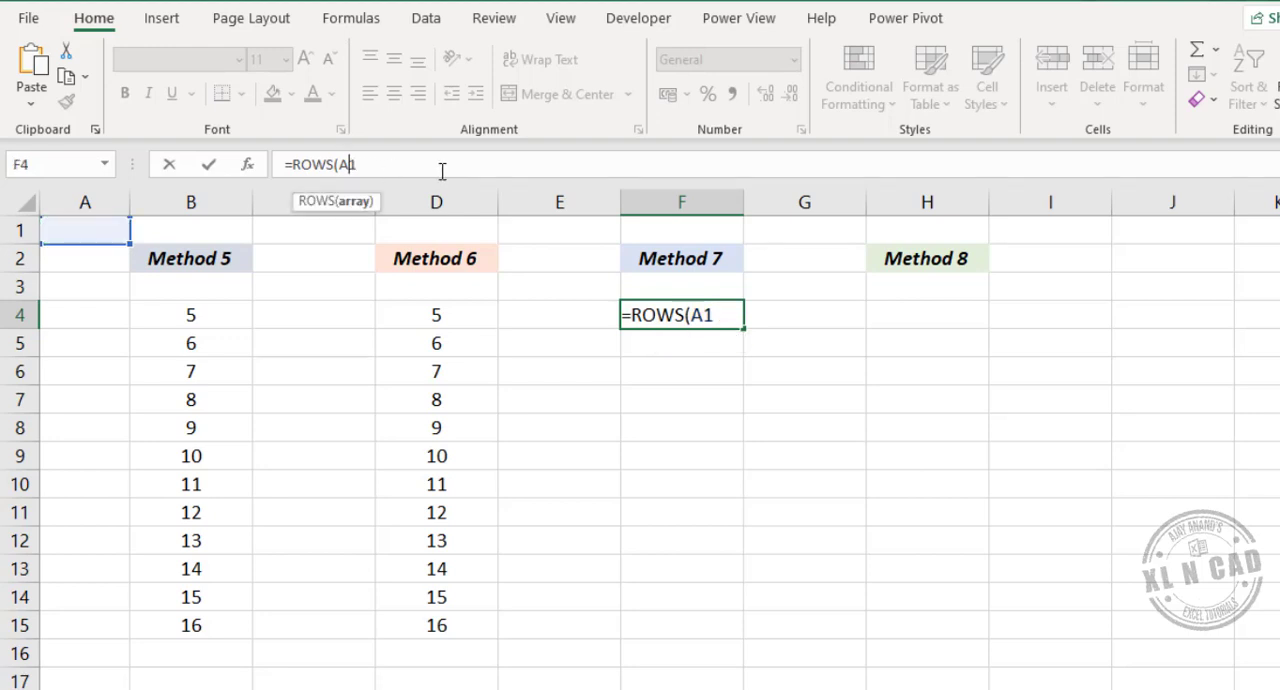
text($1:)
click(90, 232)
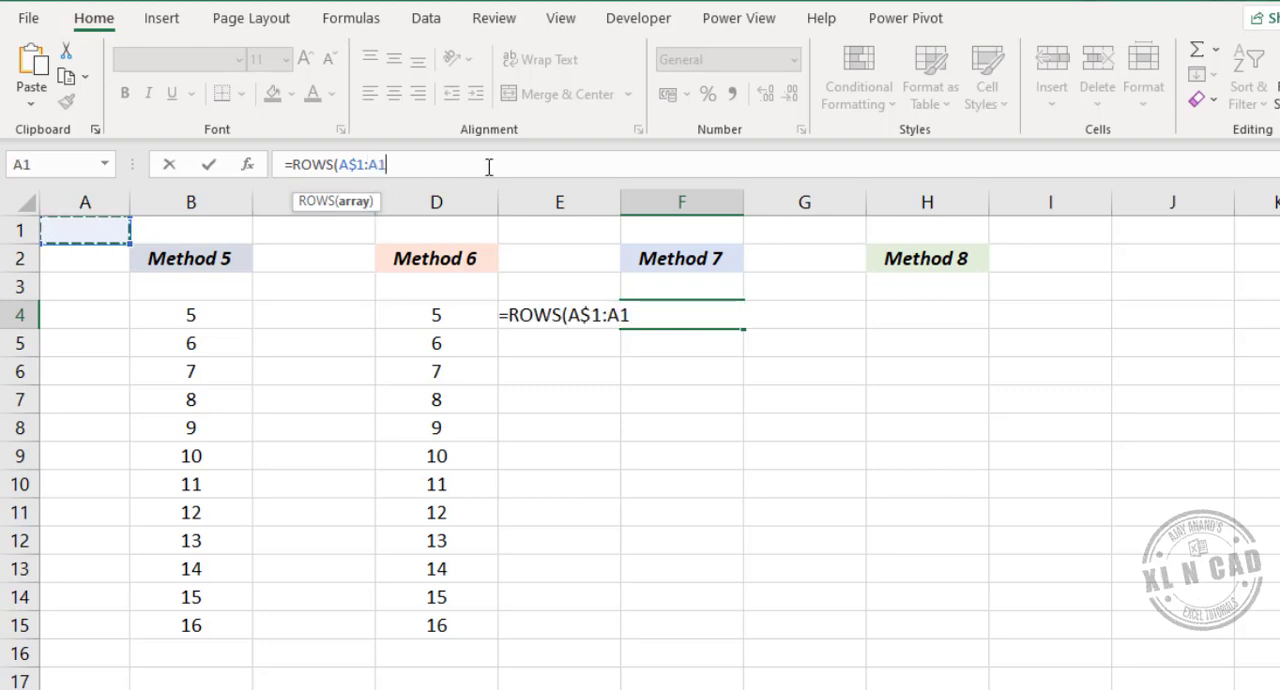
text())
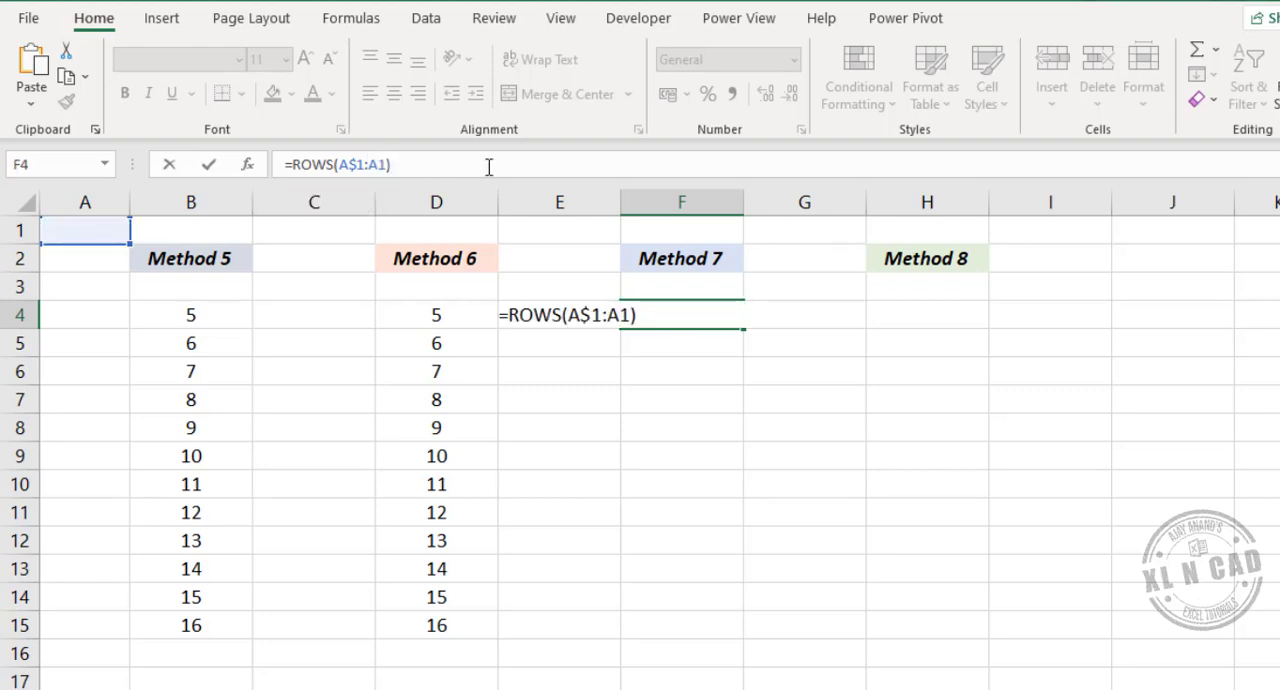
key(Return)
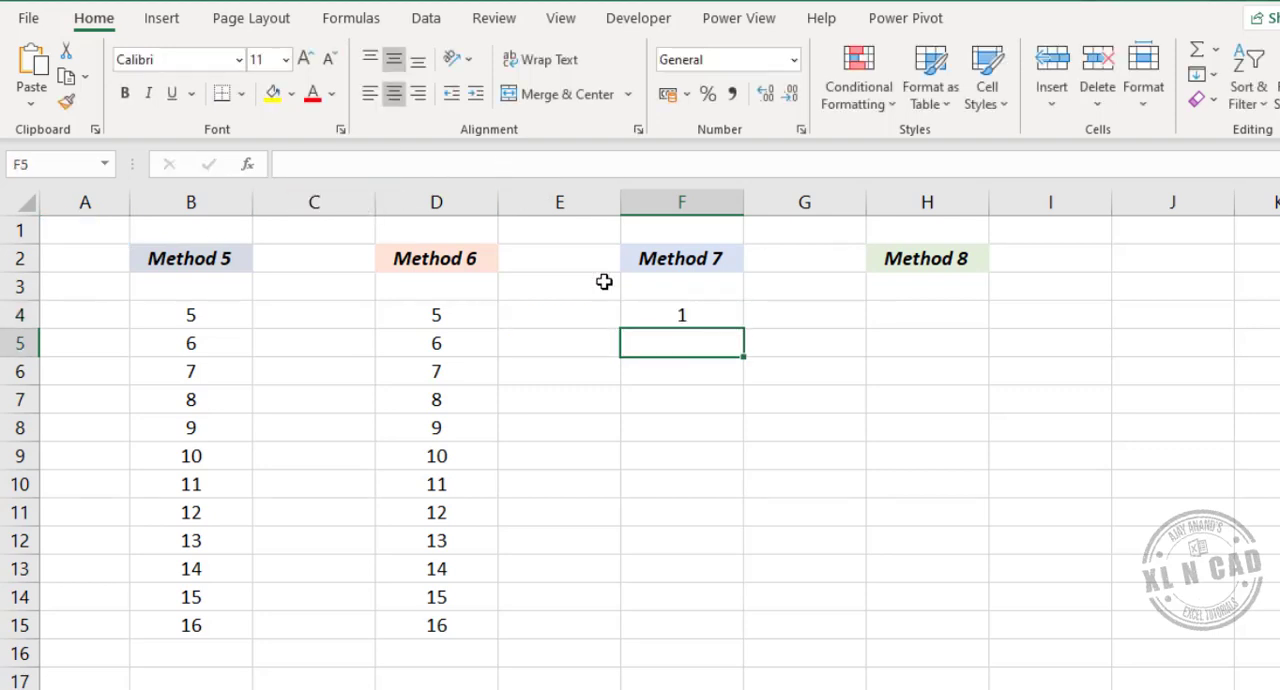
- Extend the formula in F4 to =ROWS(A$1:A1)+4
click(690, 312)
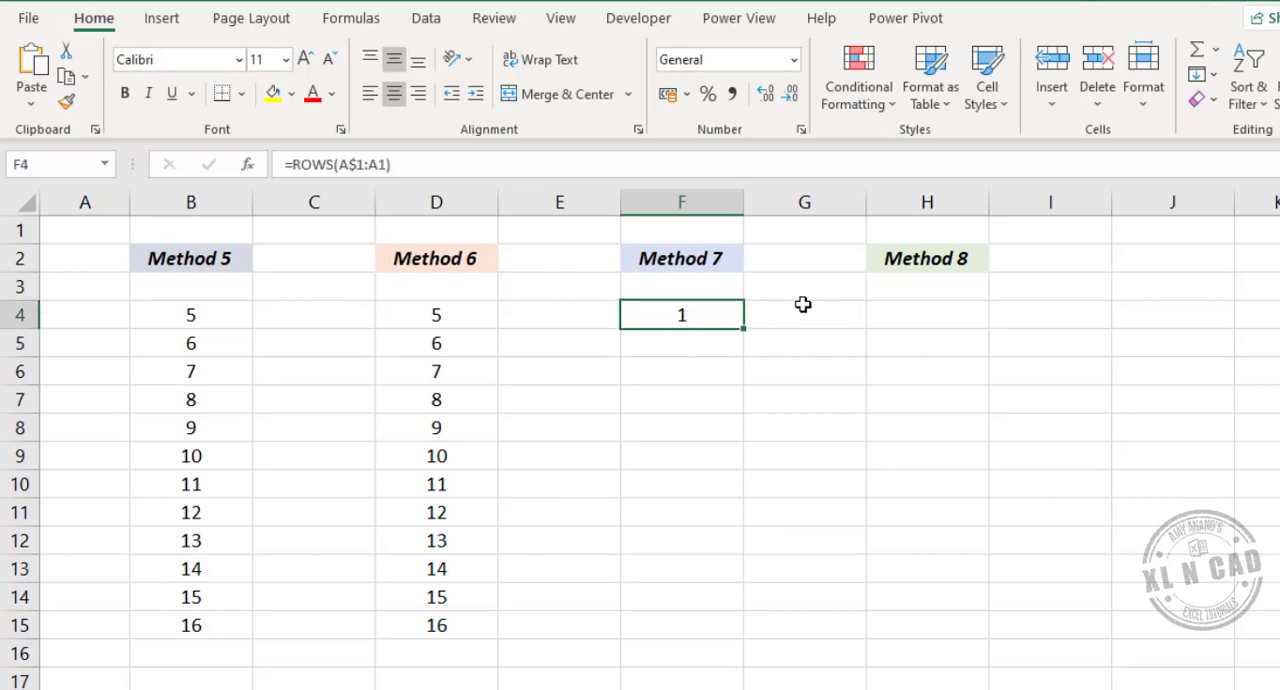
click(474, 168)
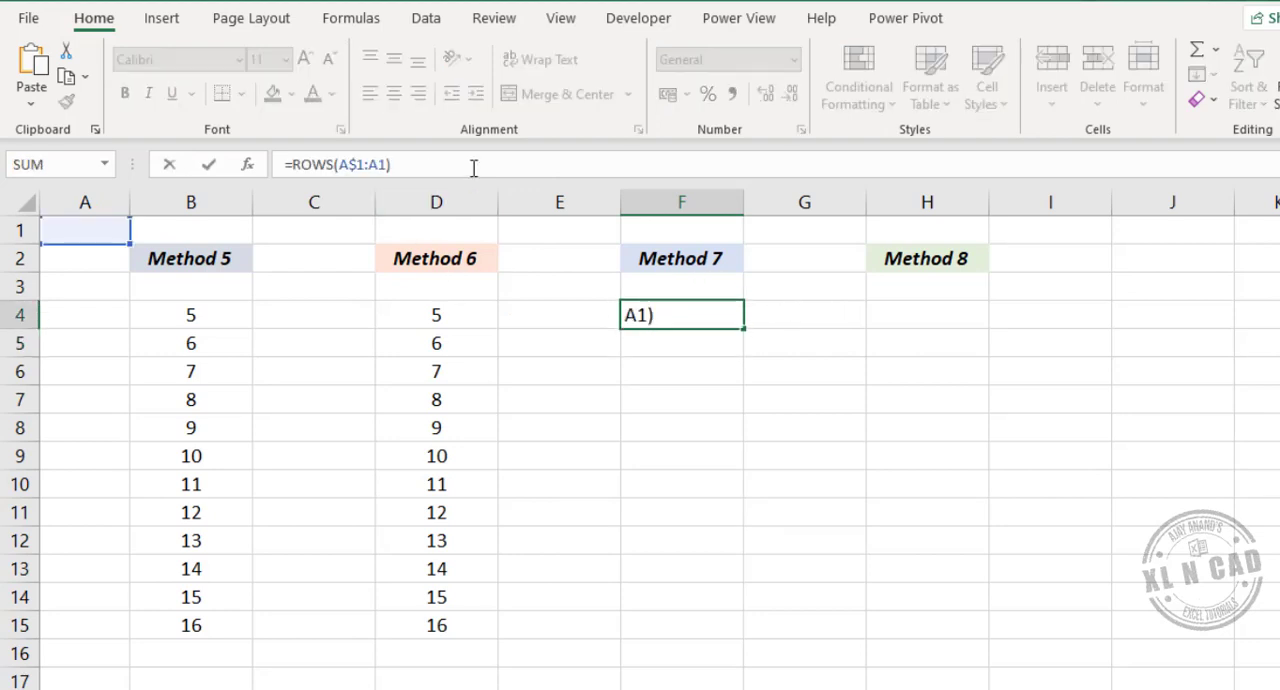
text(+4)
key(Return)
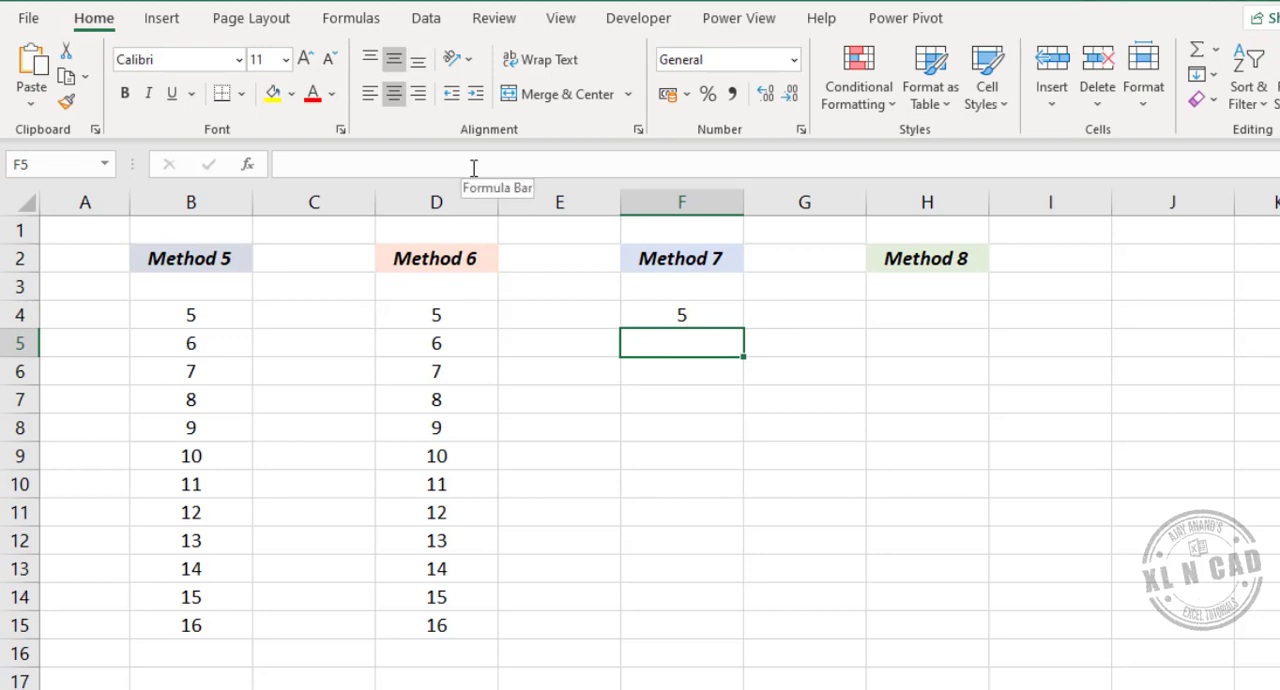
- Fill the F4 formula down to F15 and check the formula in some of the filled cells
click(706, 316)
drag(746, 331, 733, 630)
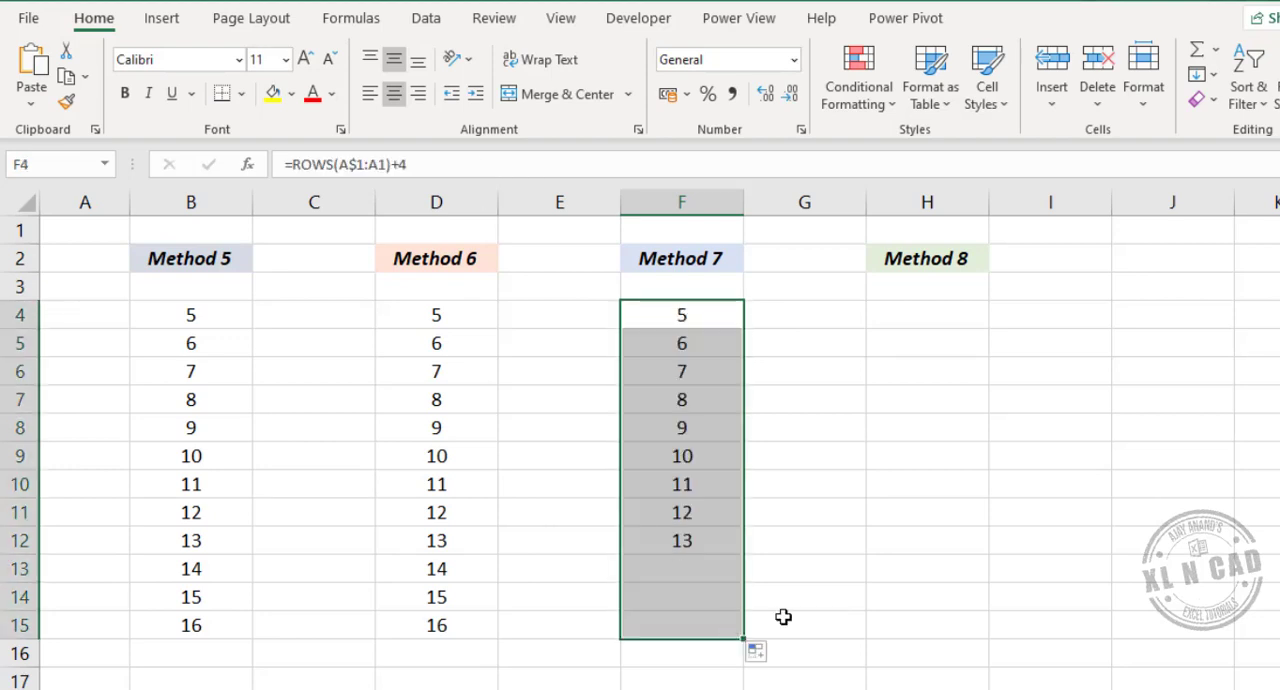
click(700, 458)
click(717, 598)
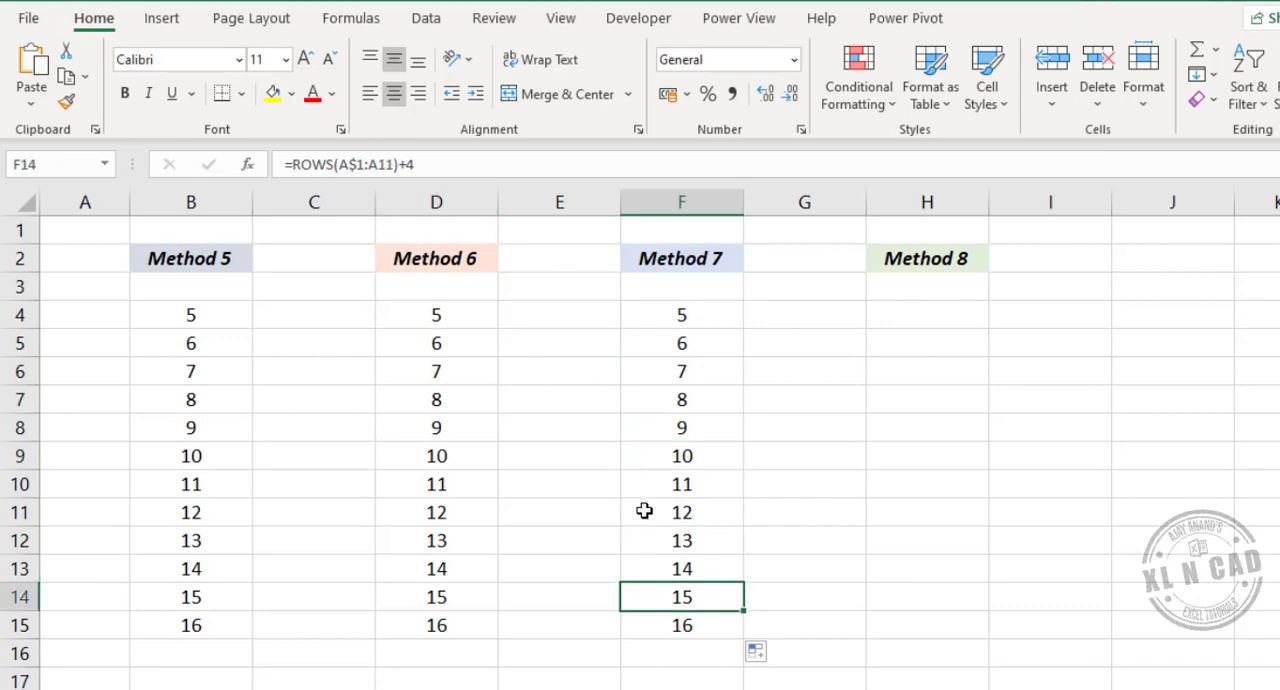
- Enter the formula =SEQUENCE(12,1,5,1) in H4 under Method 8
click(905, 312)
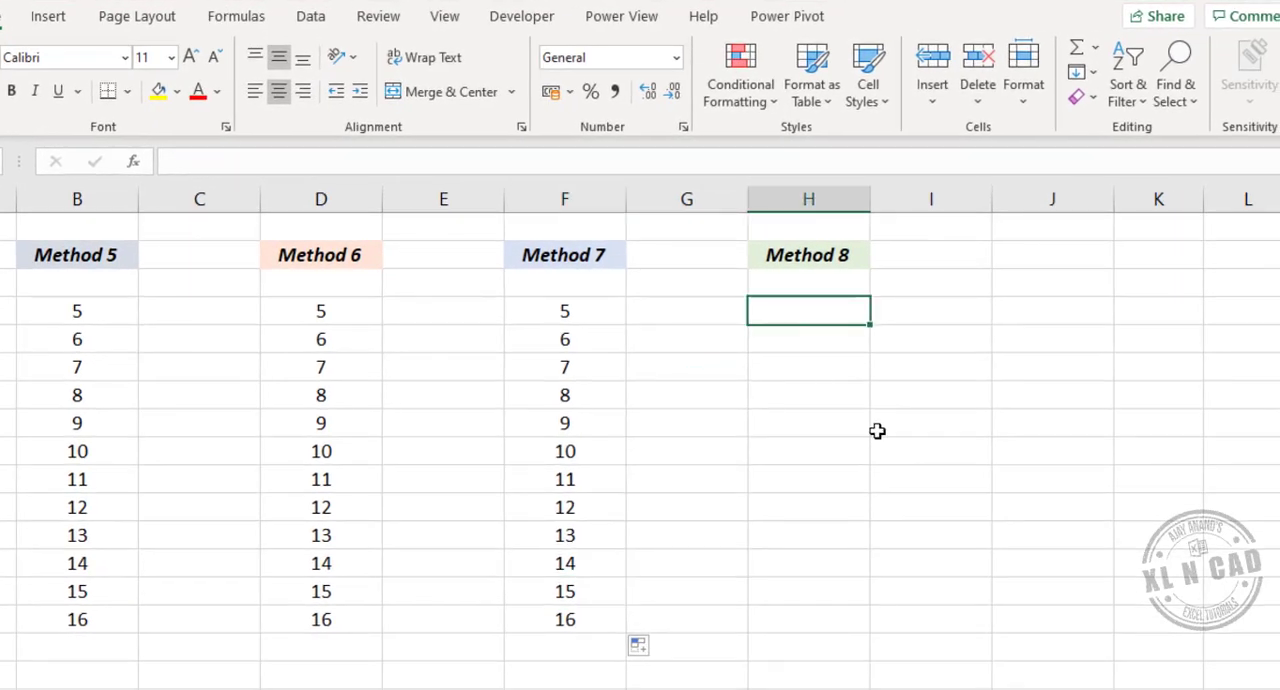
text(=S)
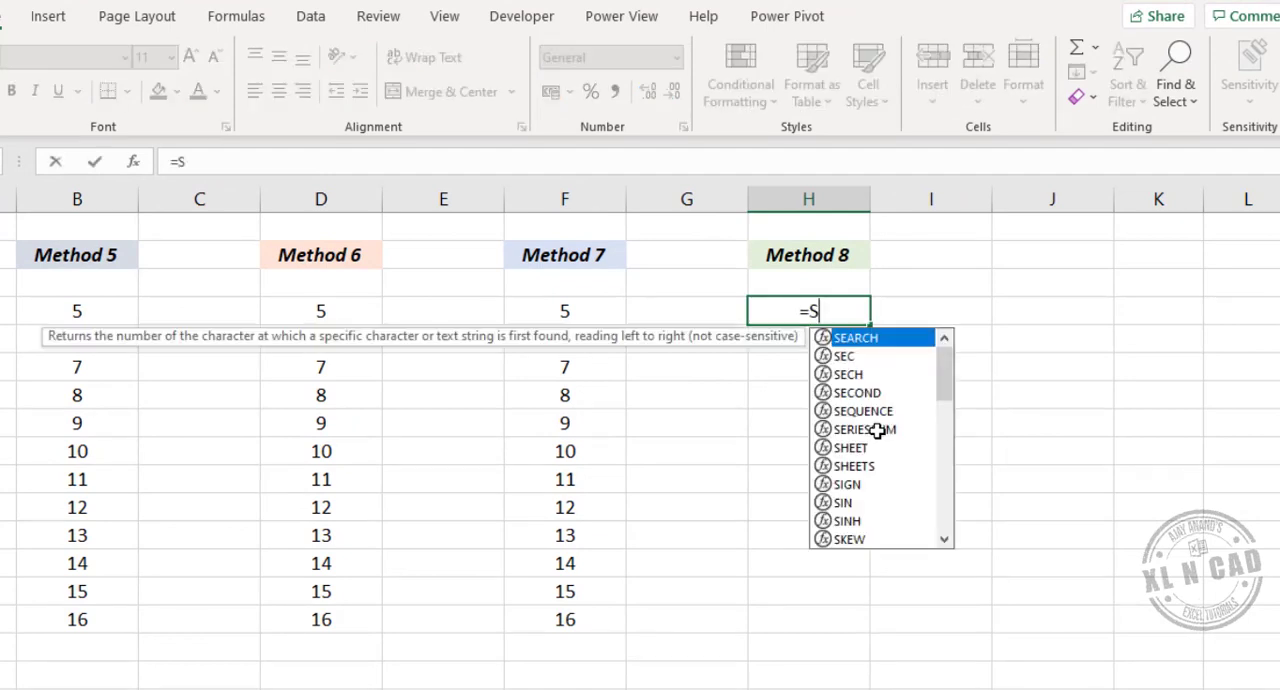
text(EQUEN)
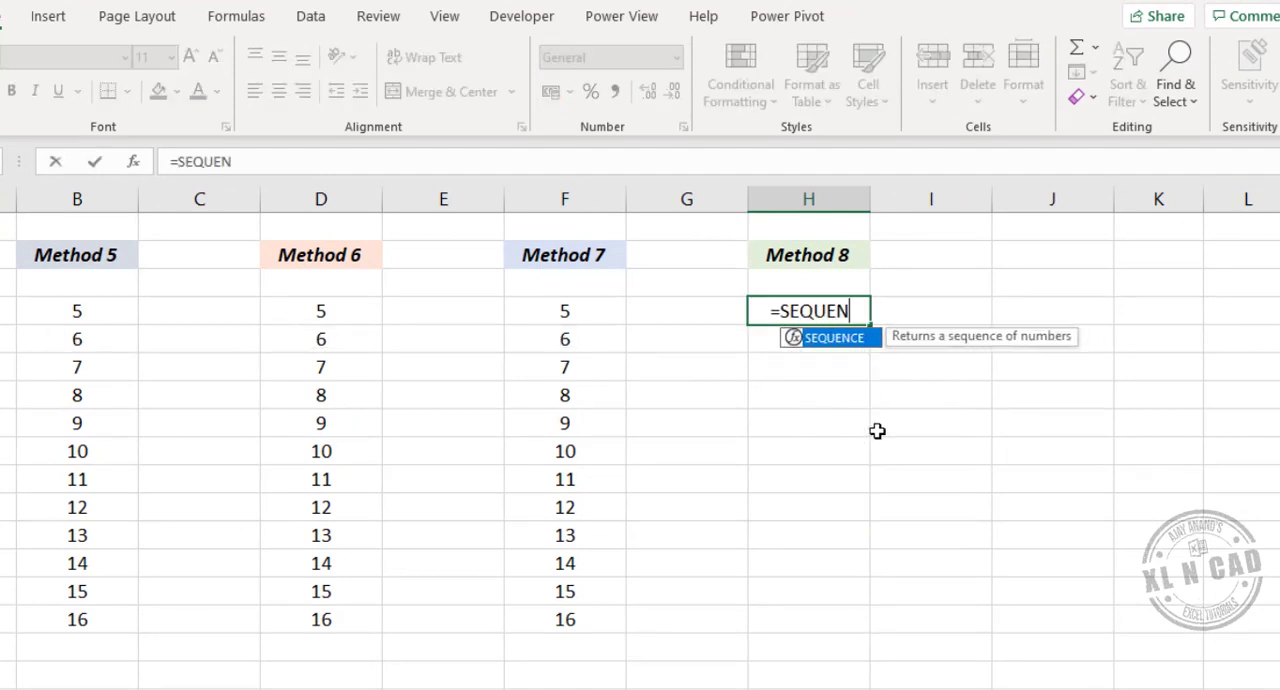
text(CE()
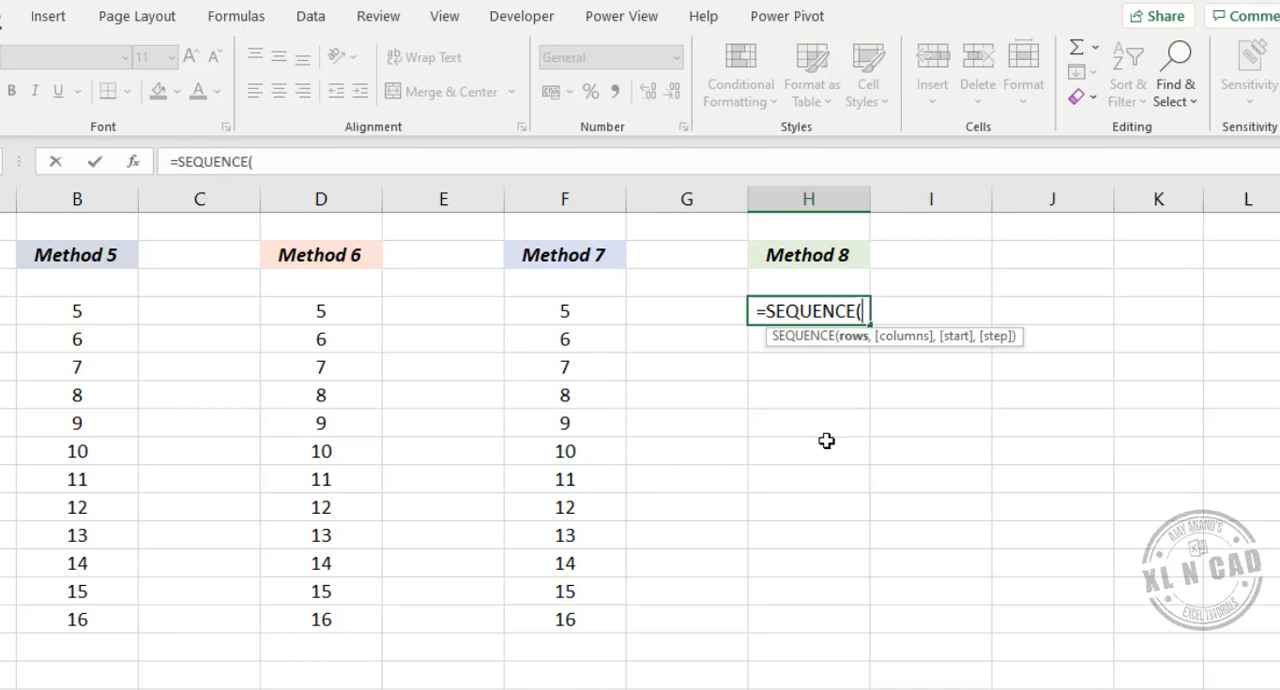
text(12,)
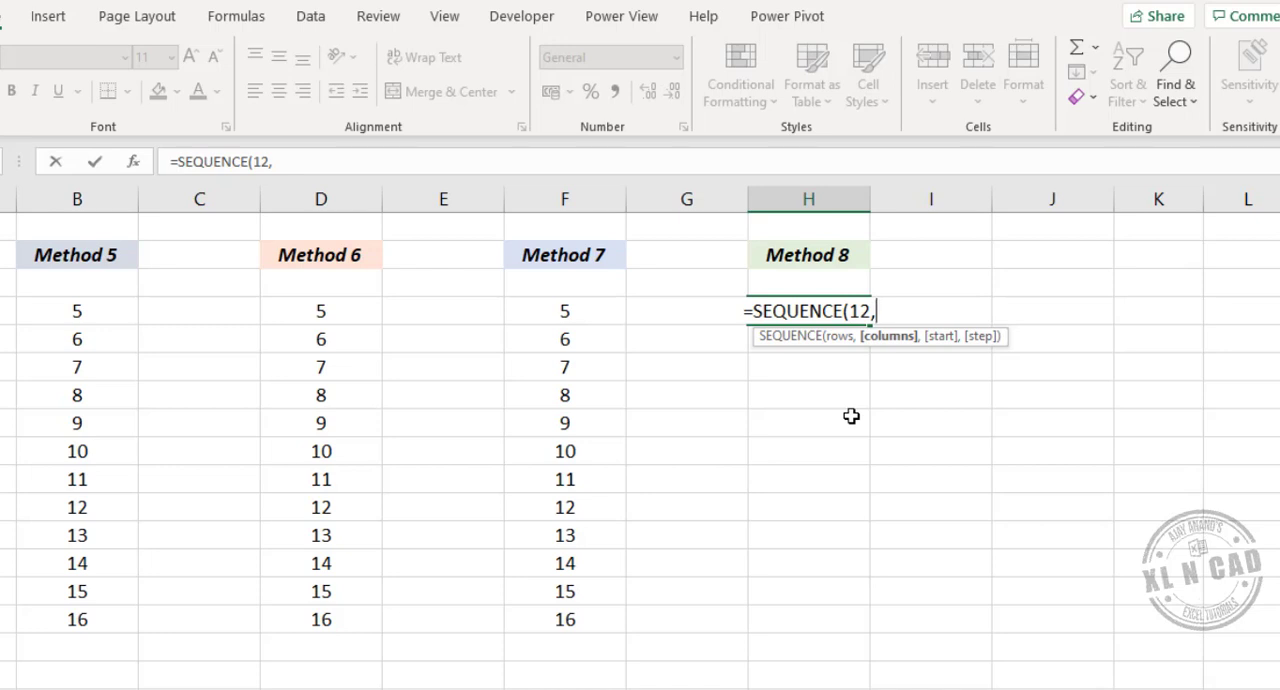
text(1)
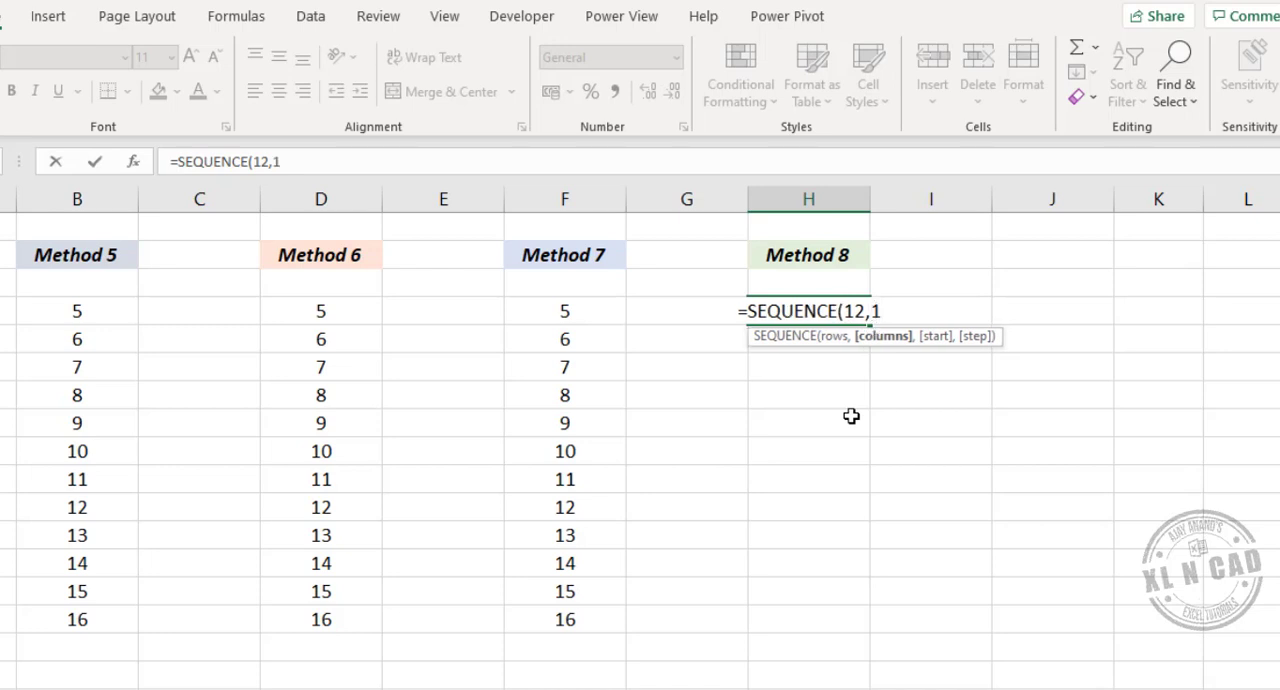
text(,)
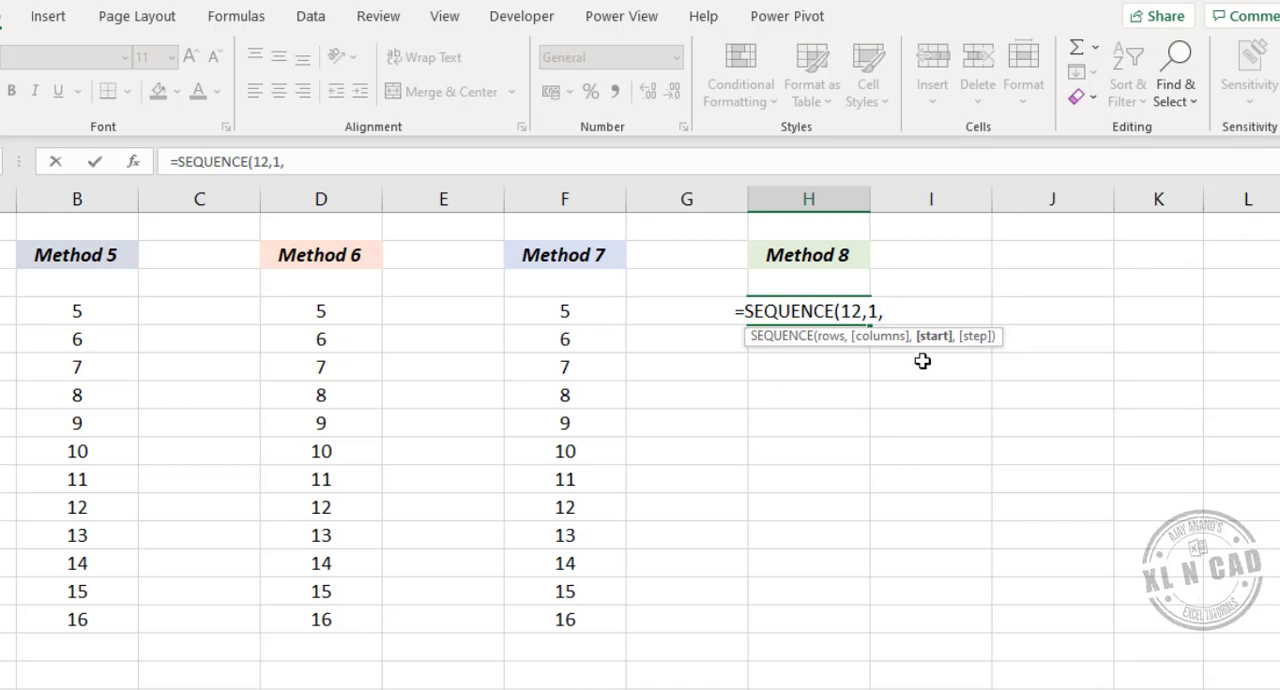
text(5)
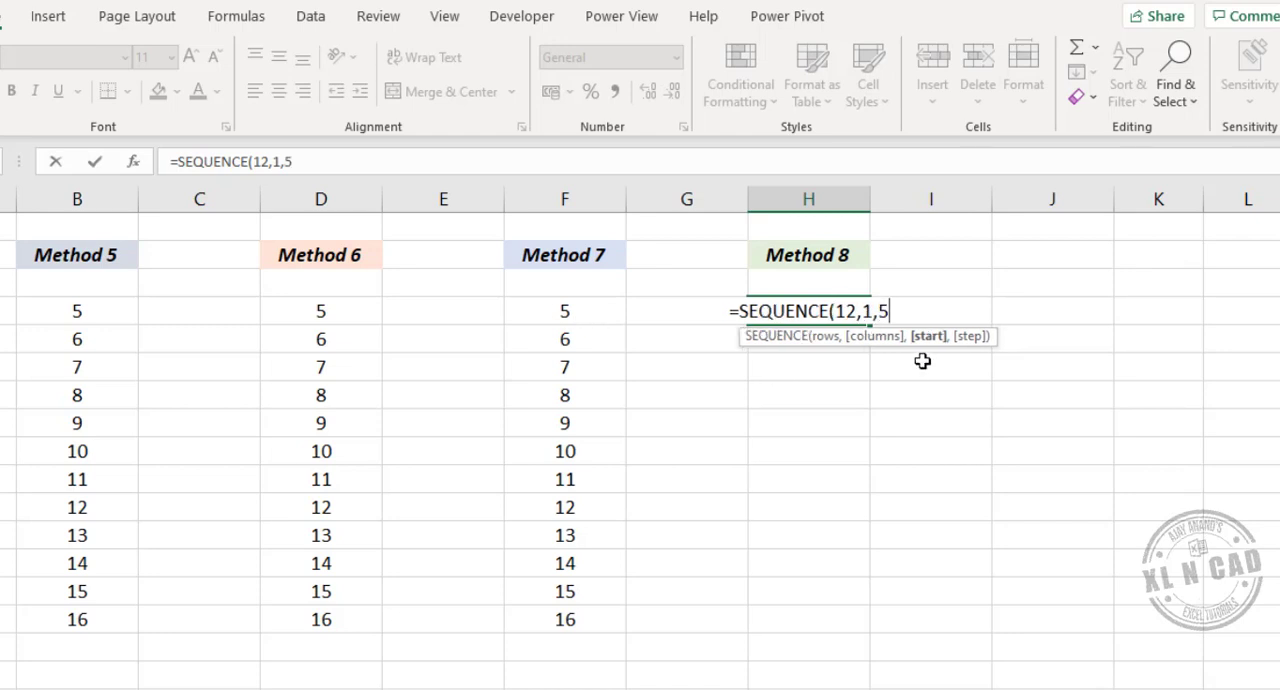
text(,)
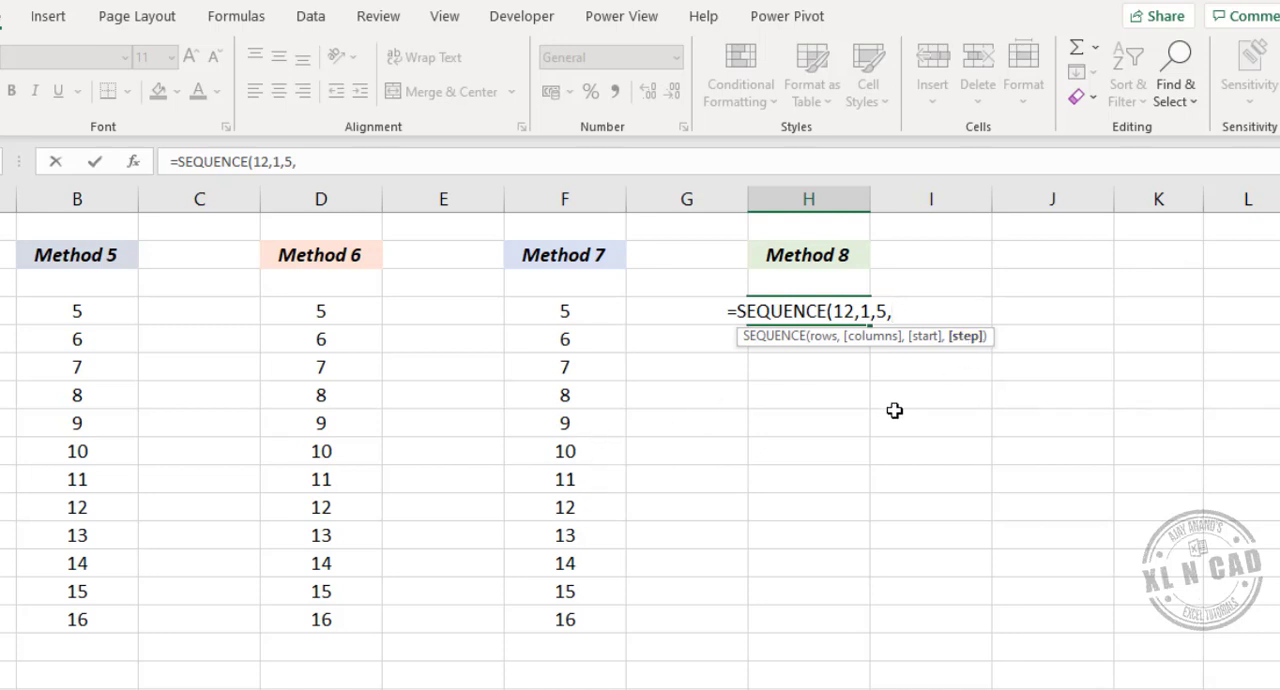
text(1)
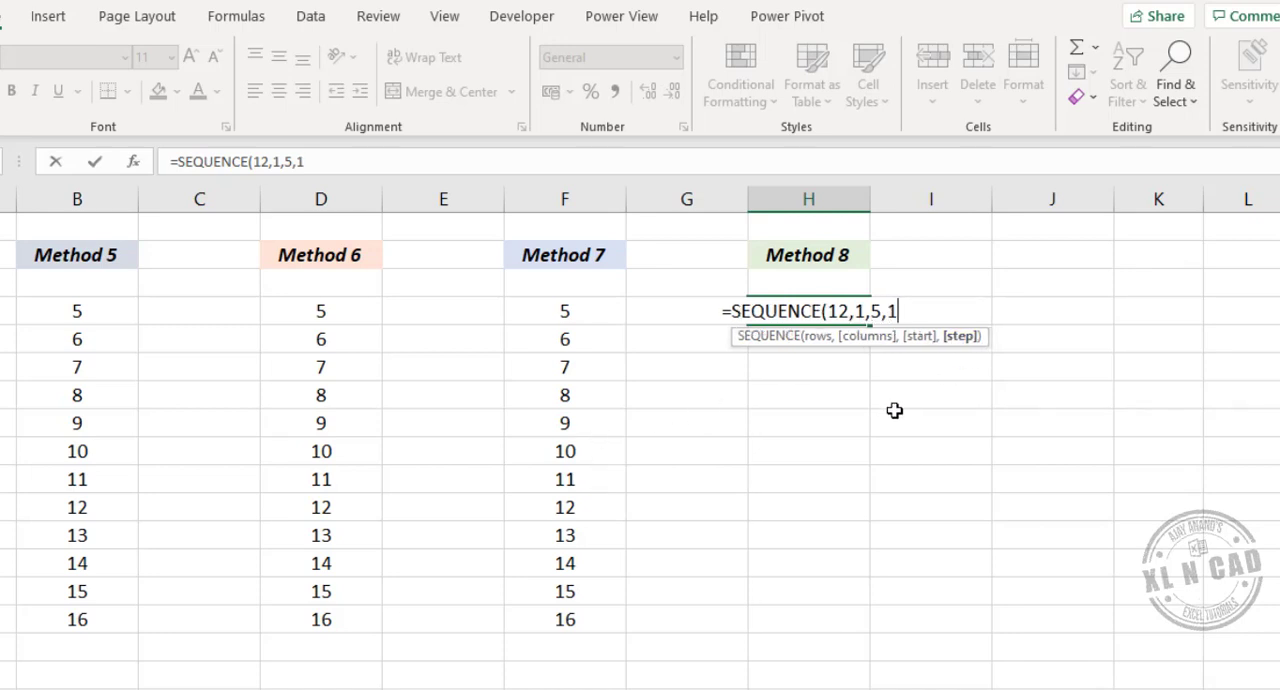
text())
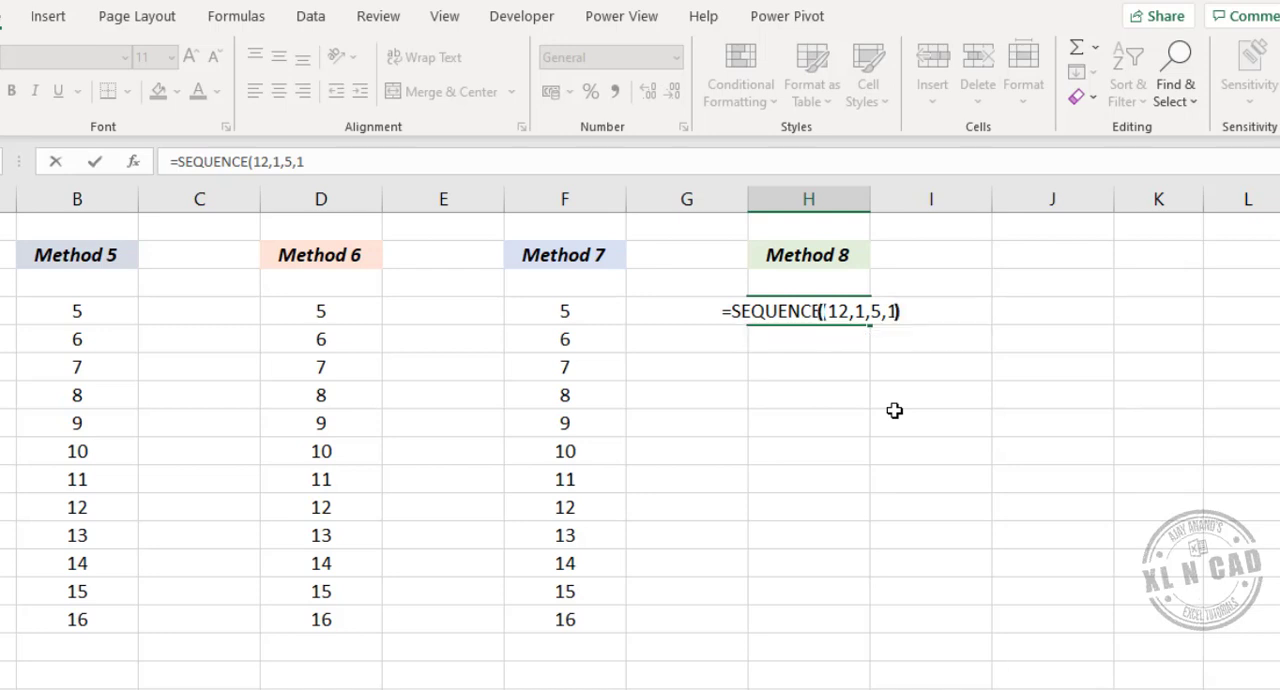
key(Return)
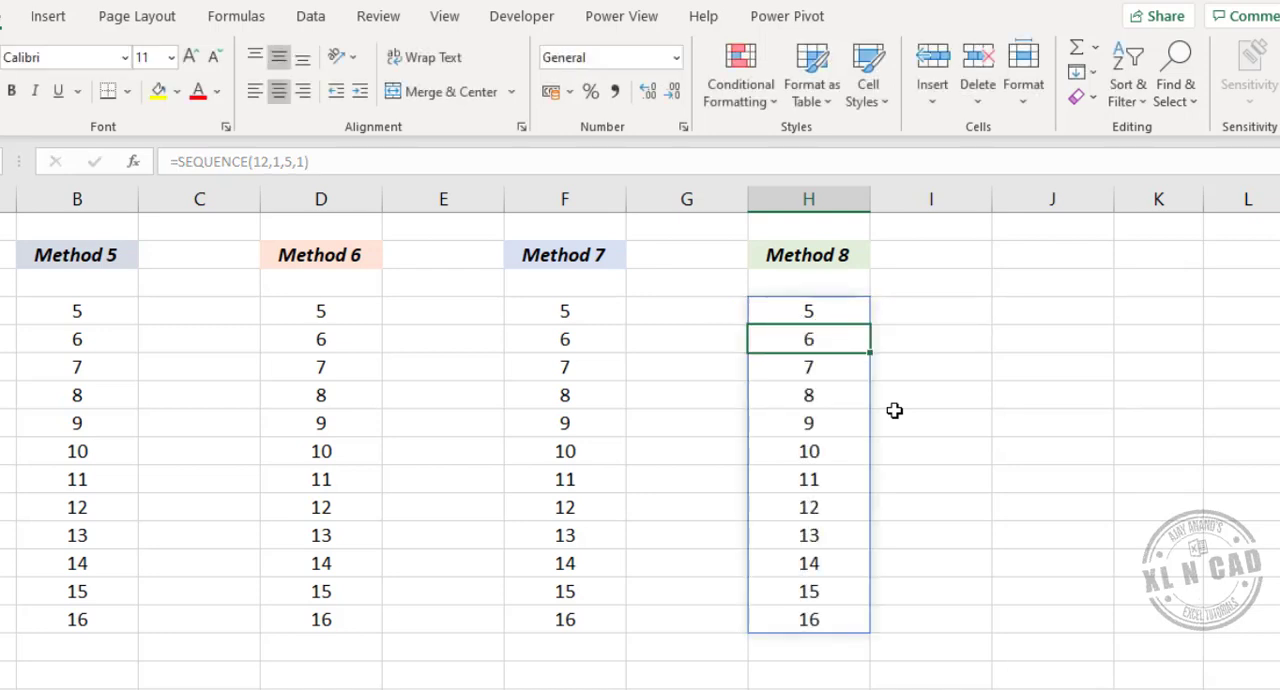
- Examine the formula shown for H4 and for several spilled cells below it in the Method 8 column
click(834, 313)
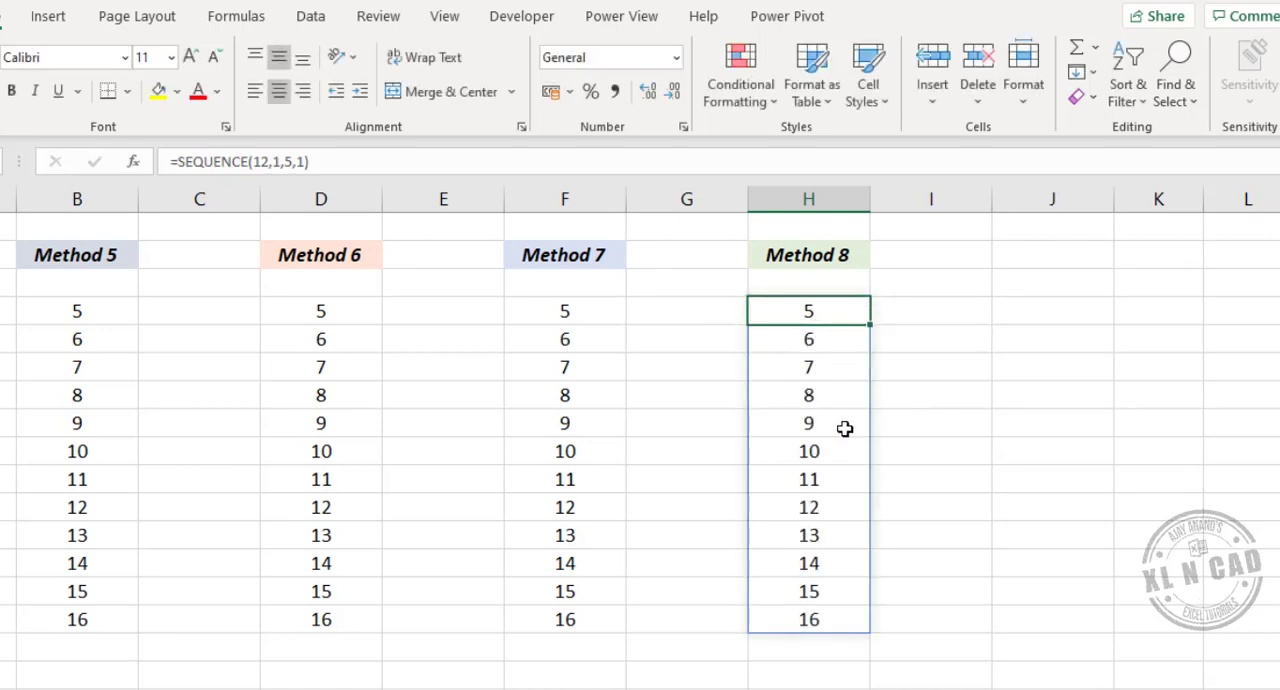
click(830, 615)
click(836, 392)
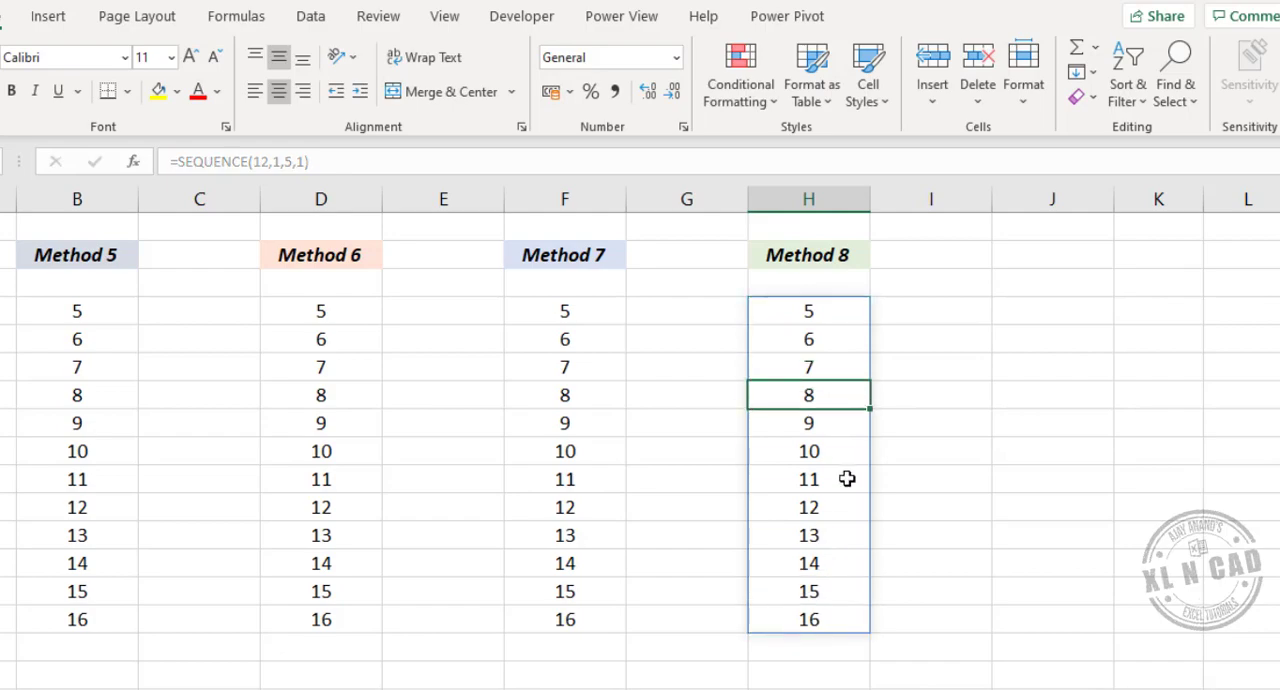
click(848, 479)
click(848, 507)
click(848, 560)
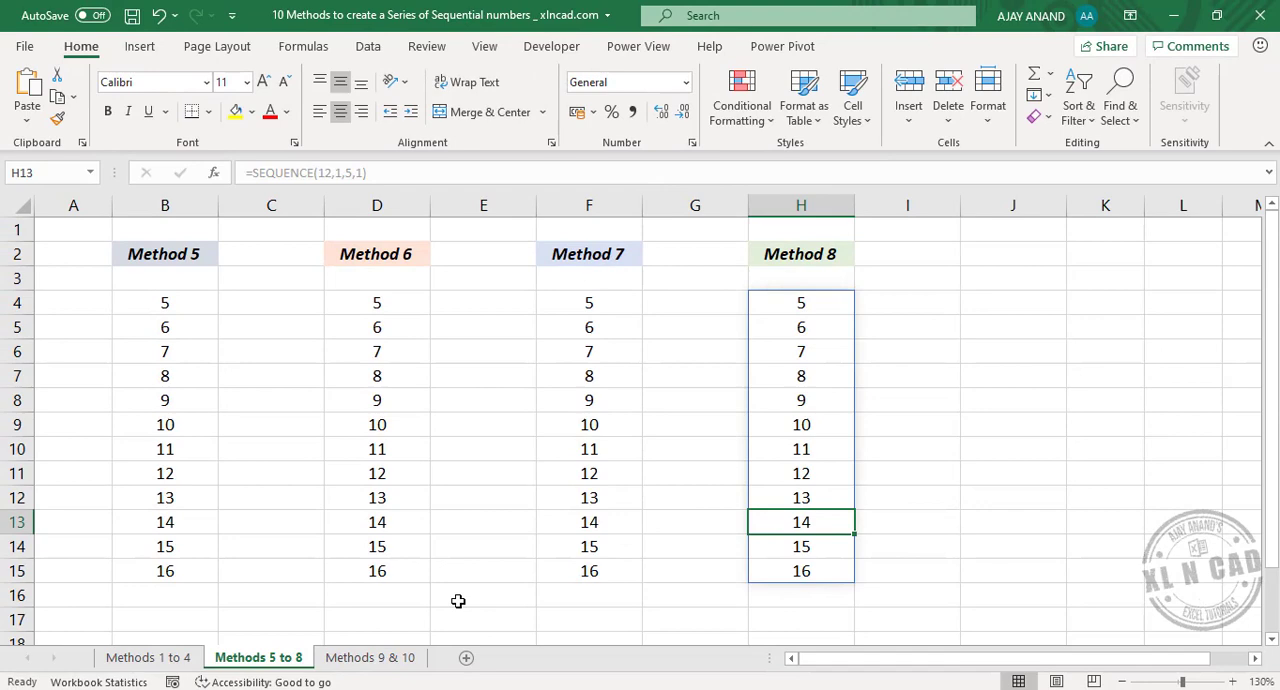
- From the Methods 9 & 10 sheet, open the Visual Basic editor and insert a new module into the workbook's project
click(358, 658)
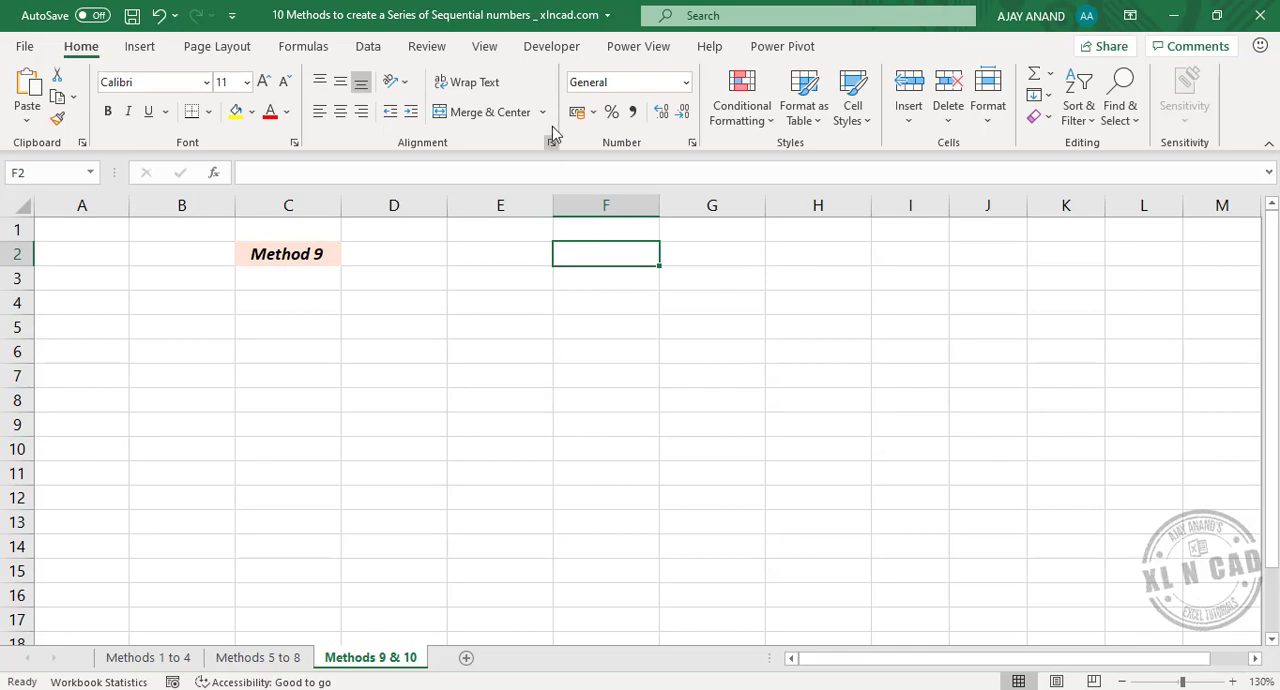
click(548, 50)
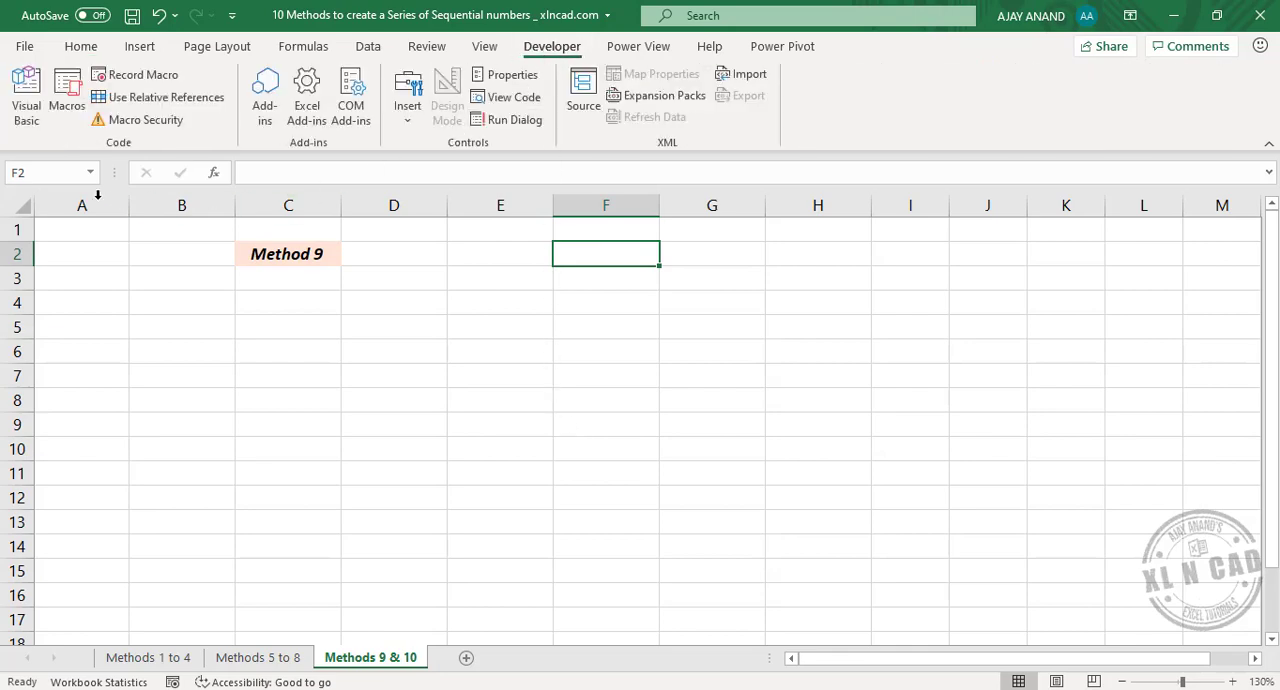
click(42, 124)
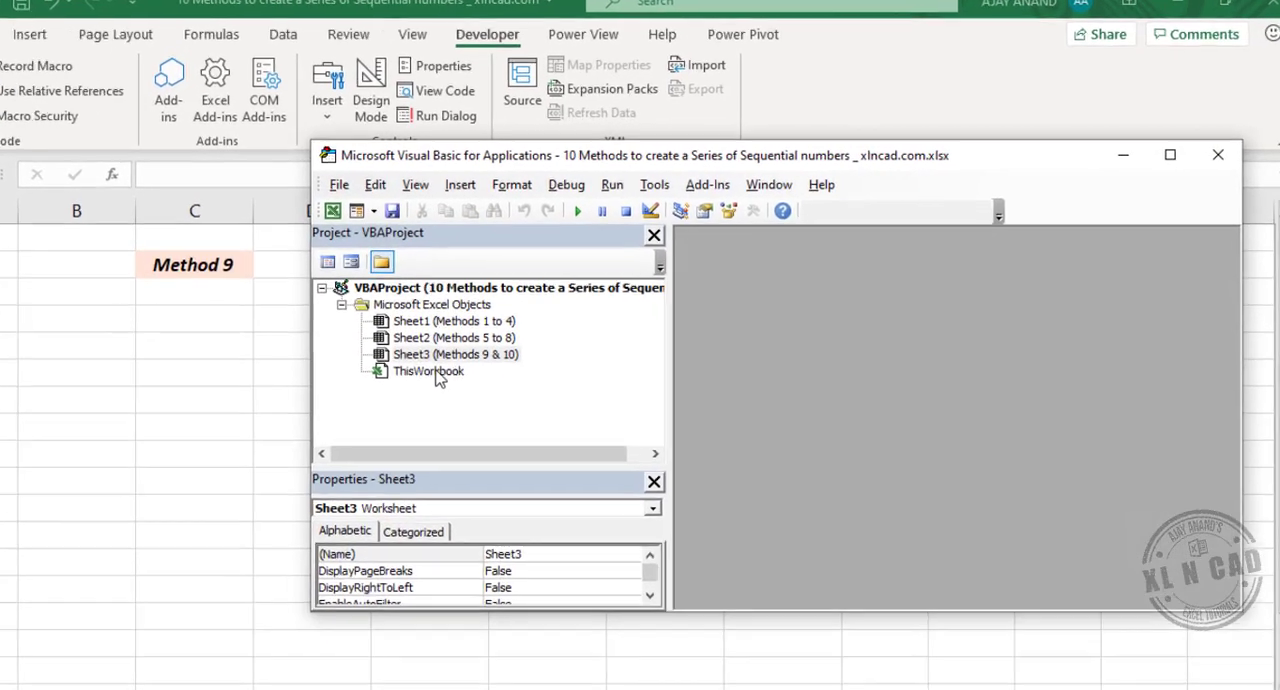
right_click(437, 376)
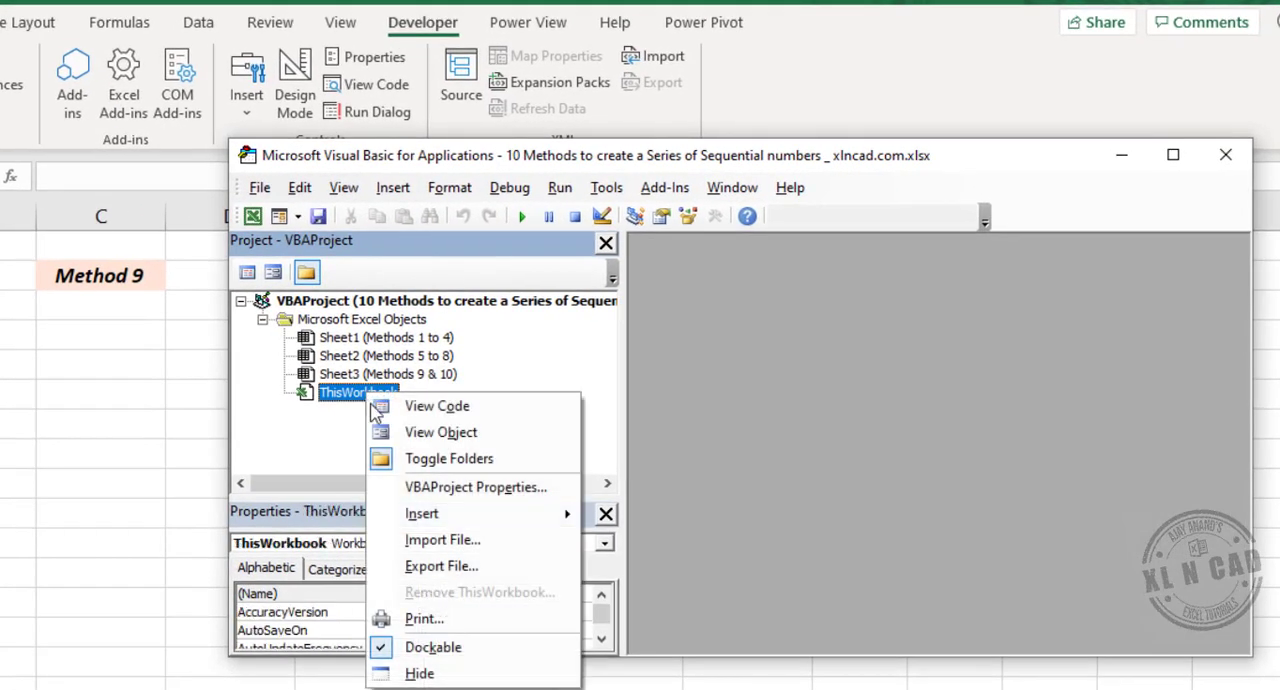
mouse_move(476, 513)
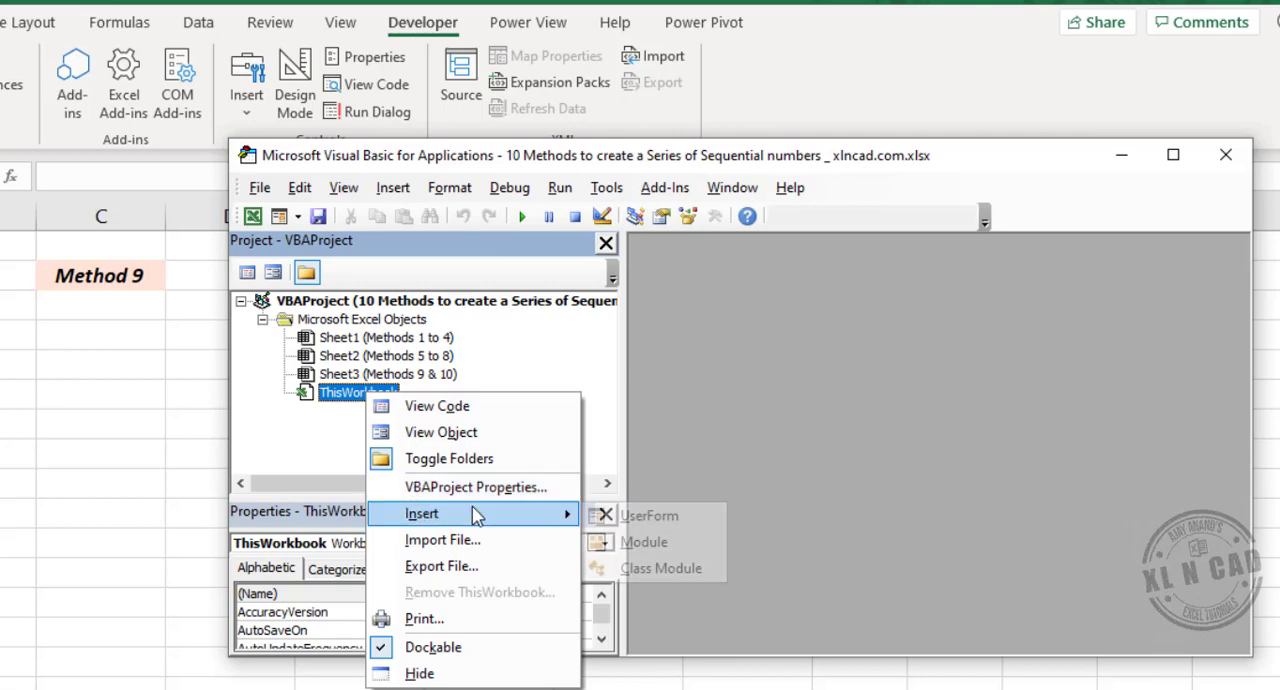
click(686, 549)
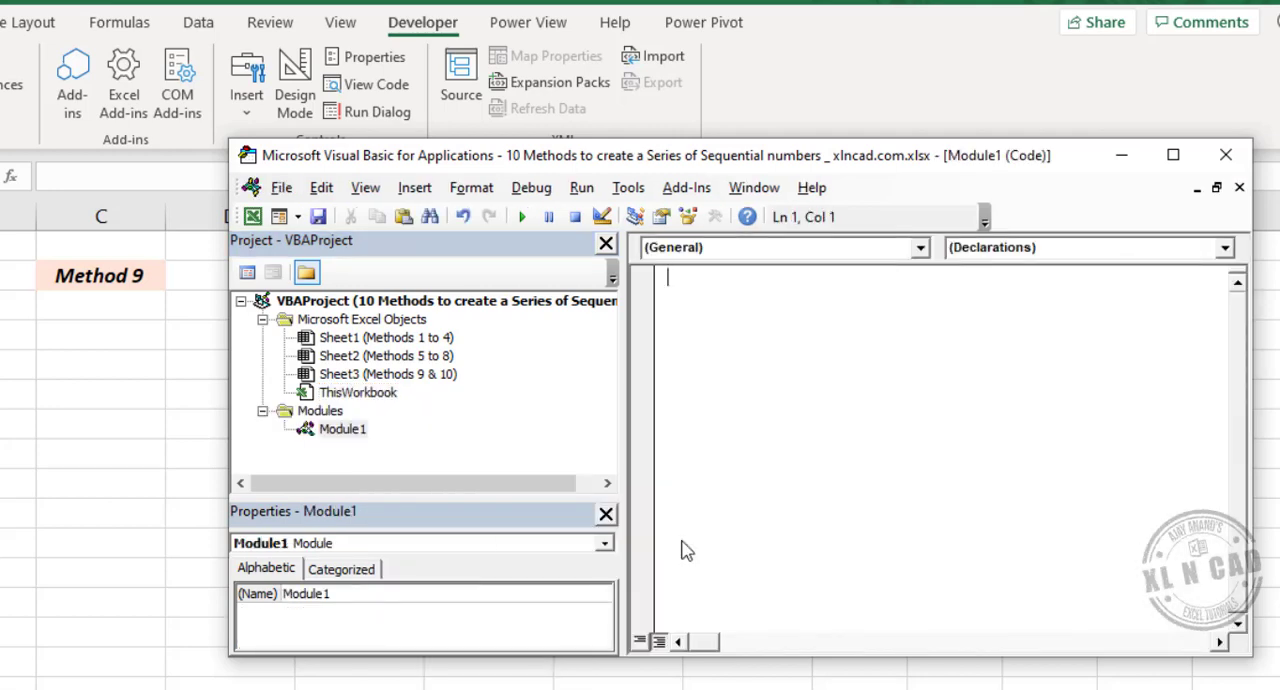
- Create a Sub procedure named SerialNumber in the new module, with blank lines for its body
text(Sub SerialNumber)
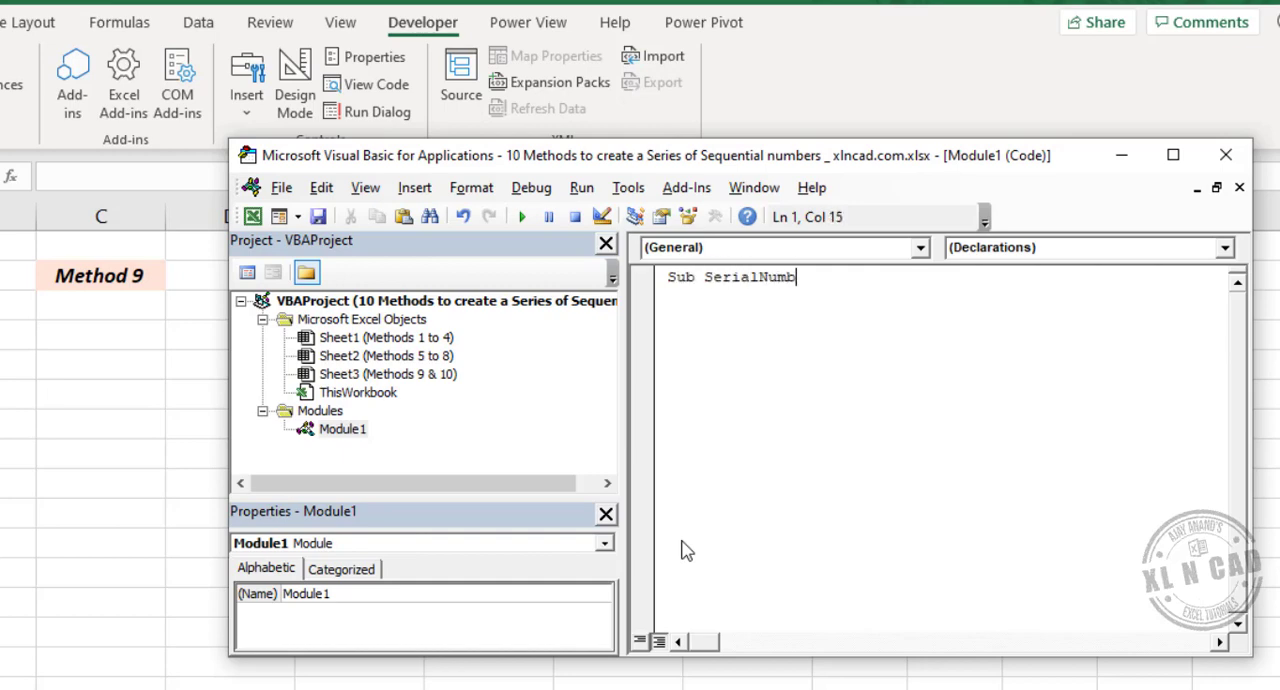
key(Return)
key(Return)
key(Return)
key(Return)
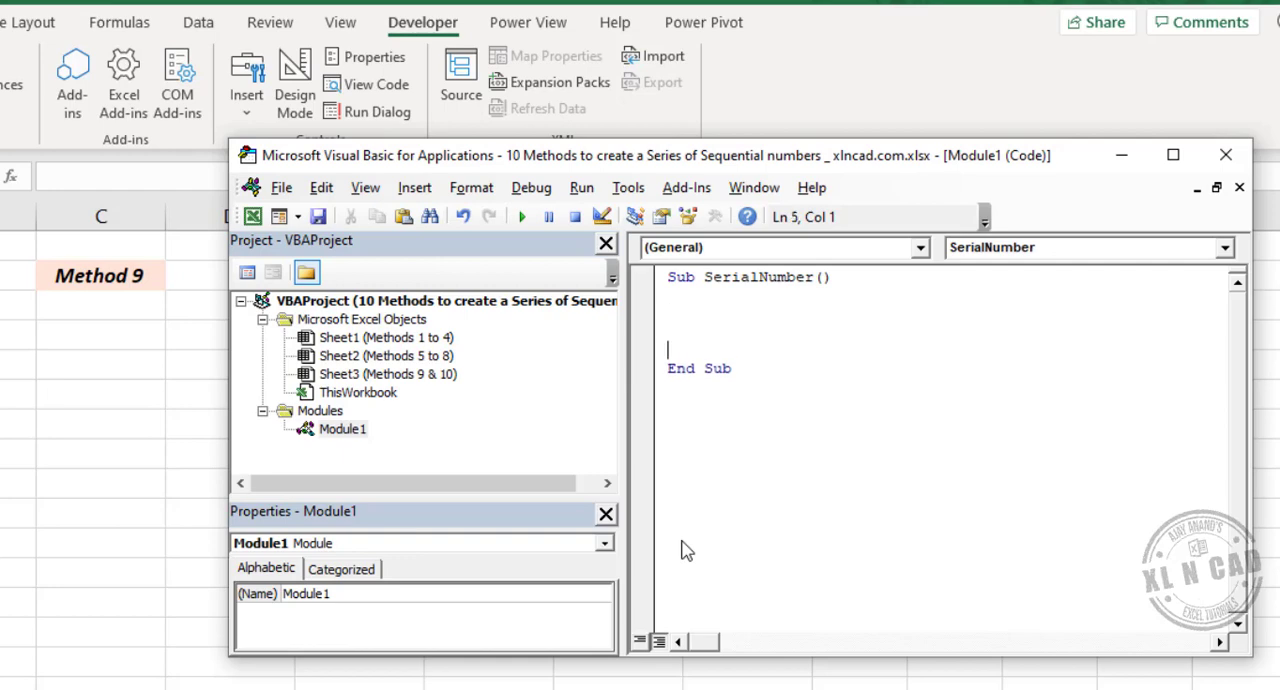
- Declare the variable i as Integer inside the SerialNumber procedure
text(Dim i as int)
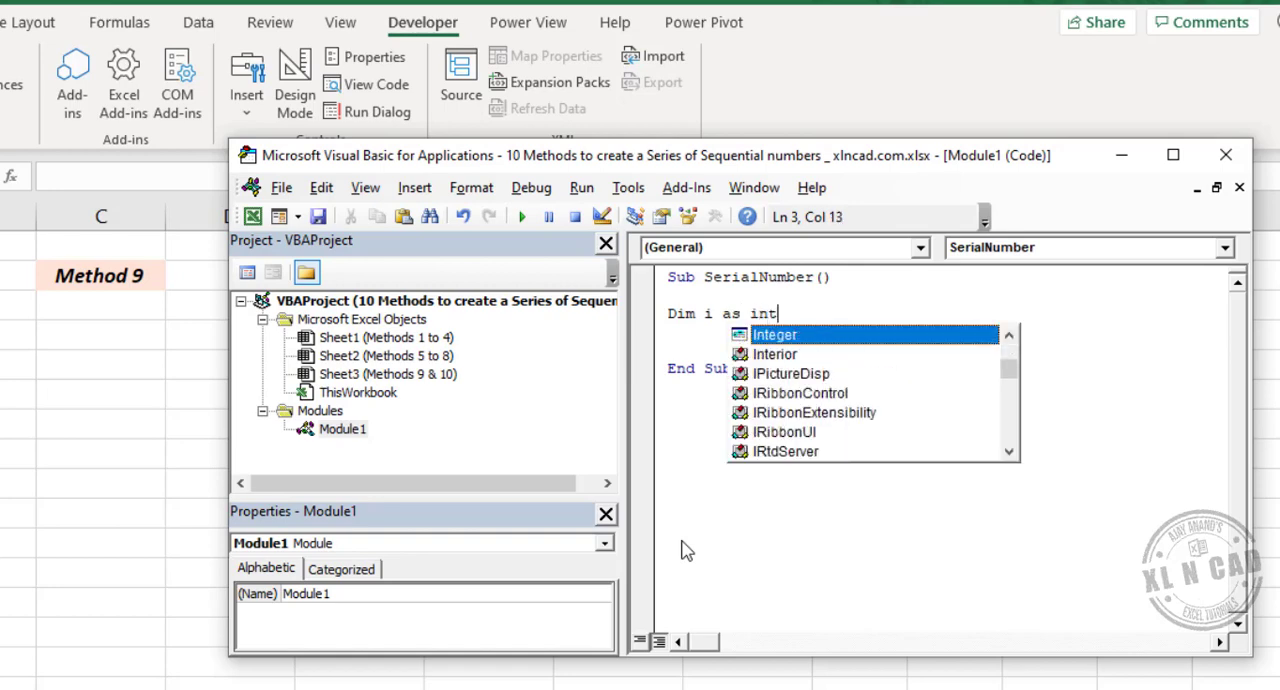
text(eger)
key(Return)
key(Return)
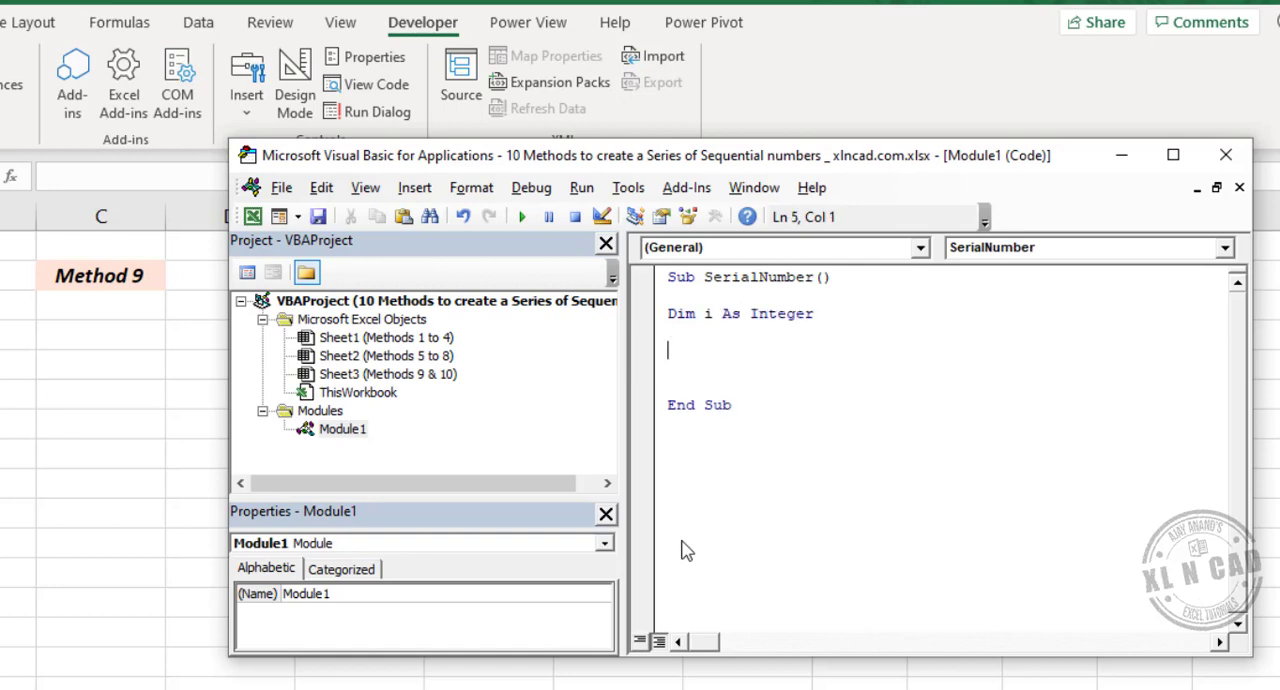
- Add the loop line For i = 5 To 16 below the variable declaration
text(For i =5 to 16)
key(Return)
key(Return)
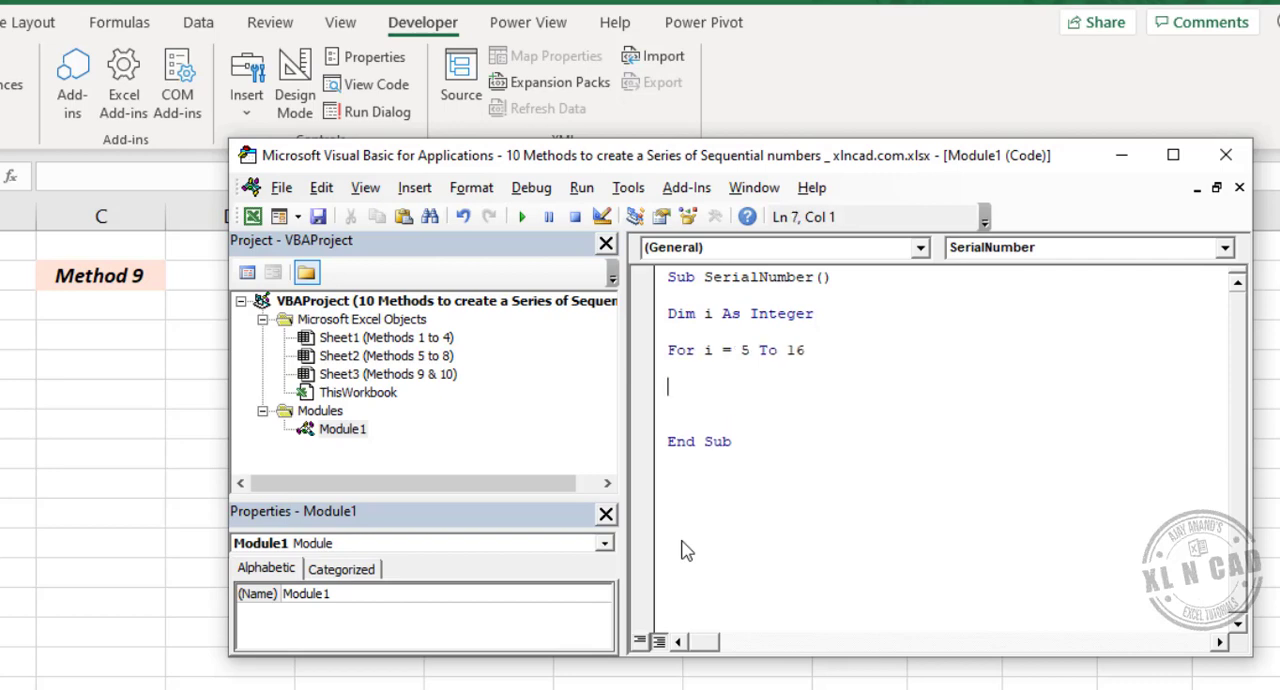
- Add the line ActiveCell.Value = i as the first statement inside the For loop
text(Activecell.valu)
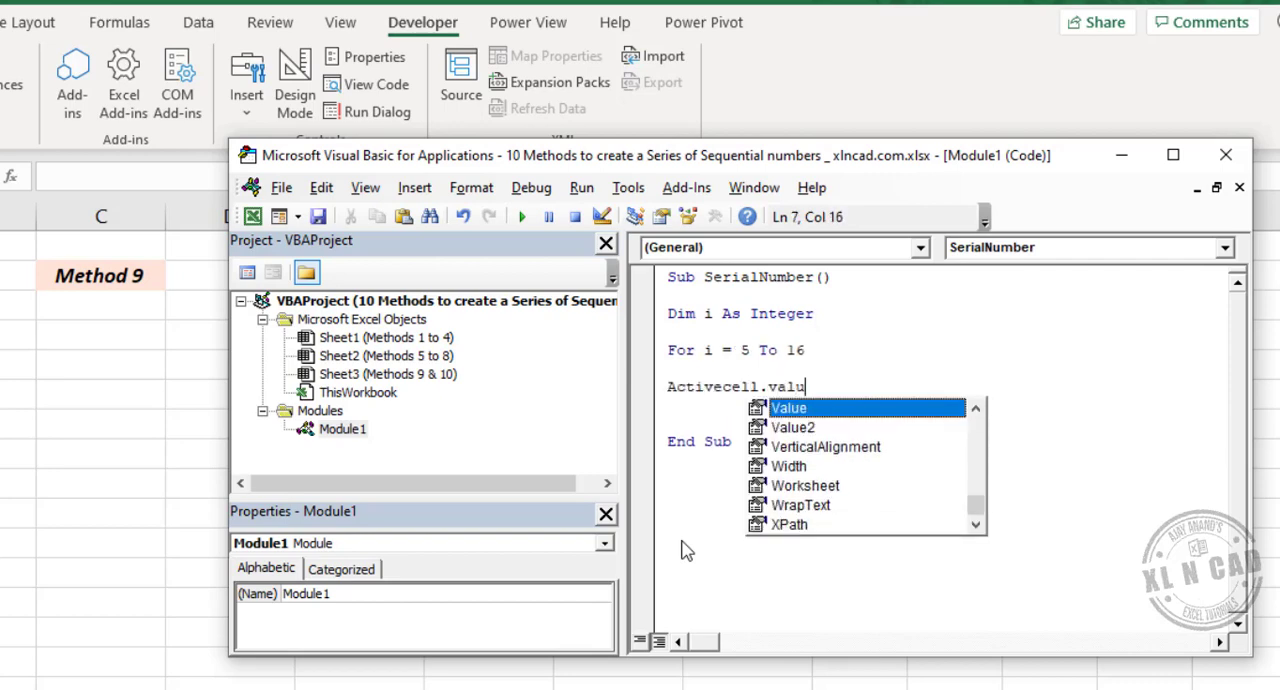
text(e)
key(Escape)
text(=i)
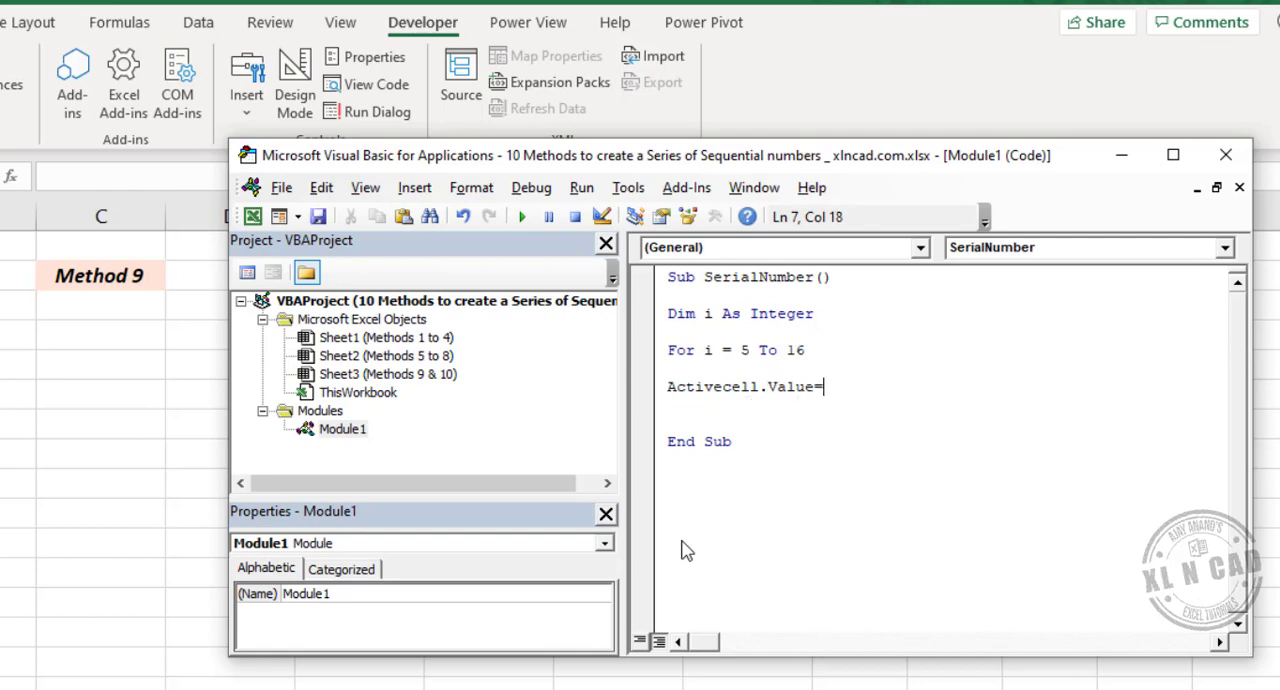
key(Return)
- Add the line ActiveCell.Offset(1, 0).Select inside the loop to move one cell down
text(Acti)
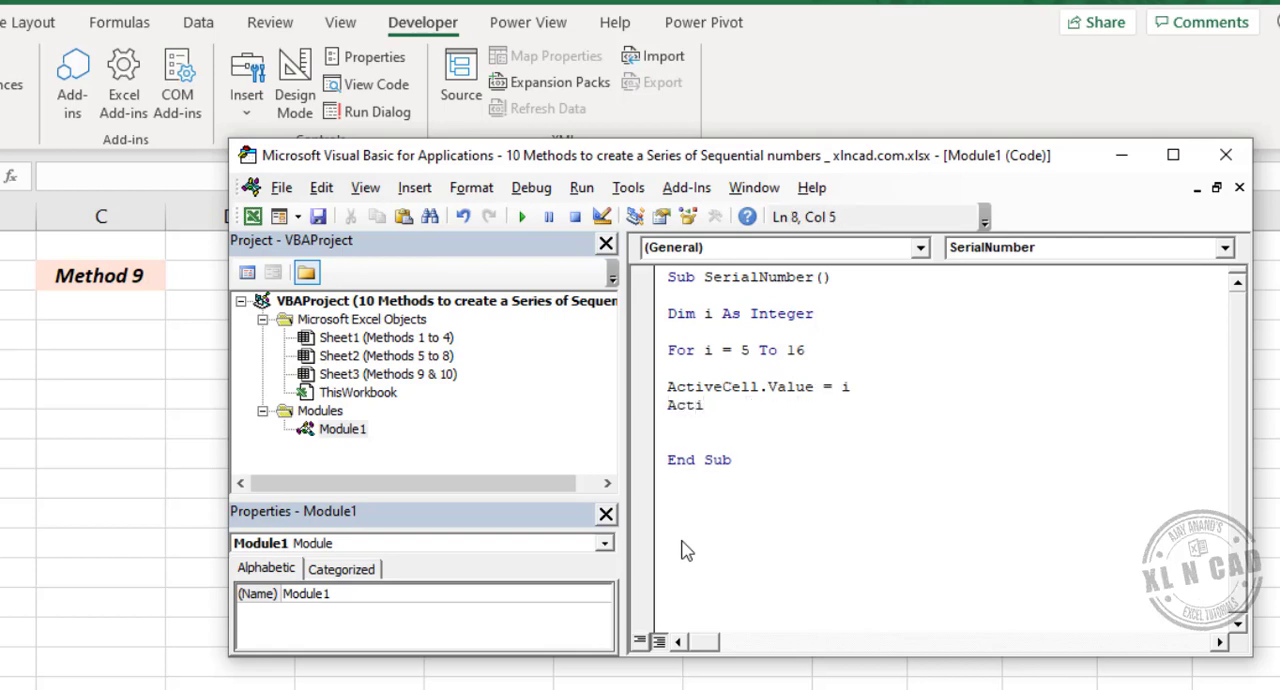
text(vecell.offse)
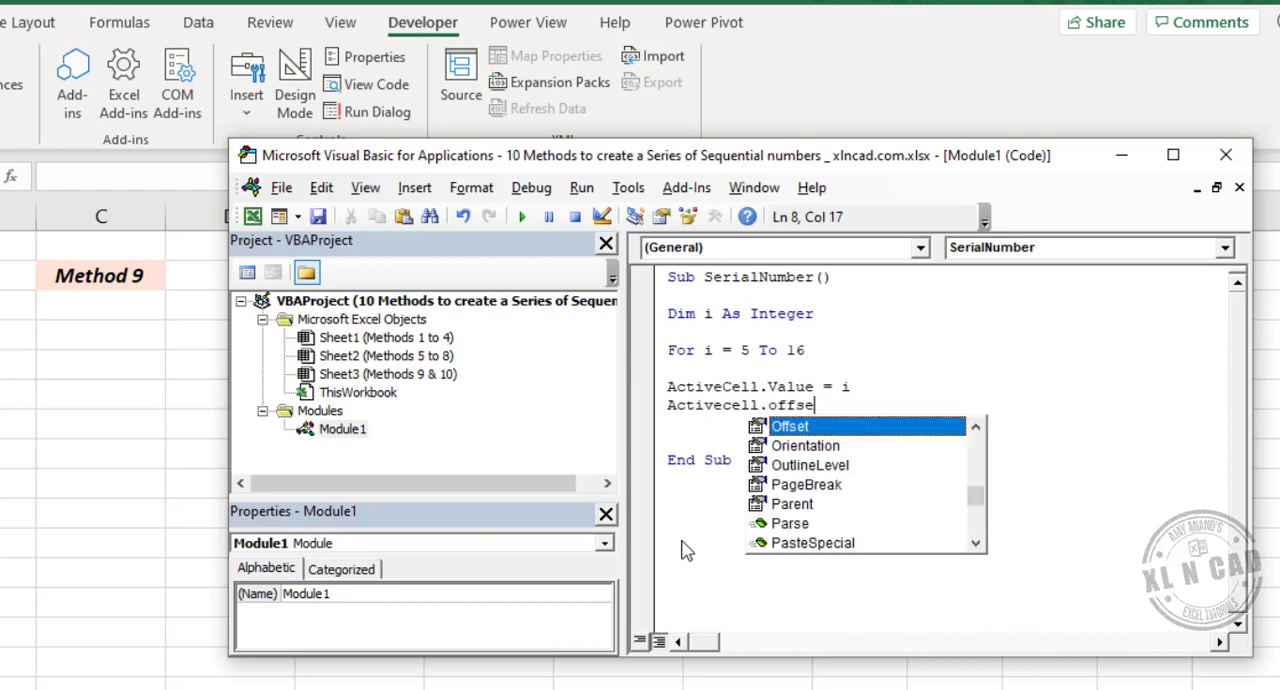
text(t(1)
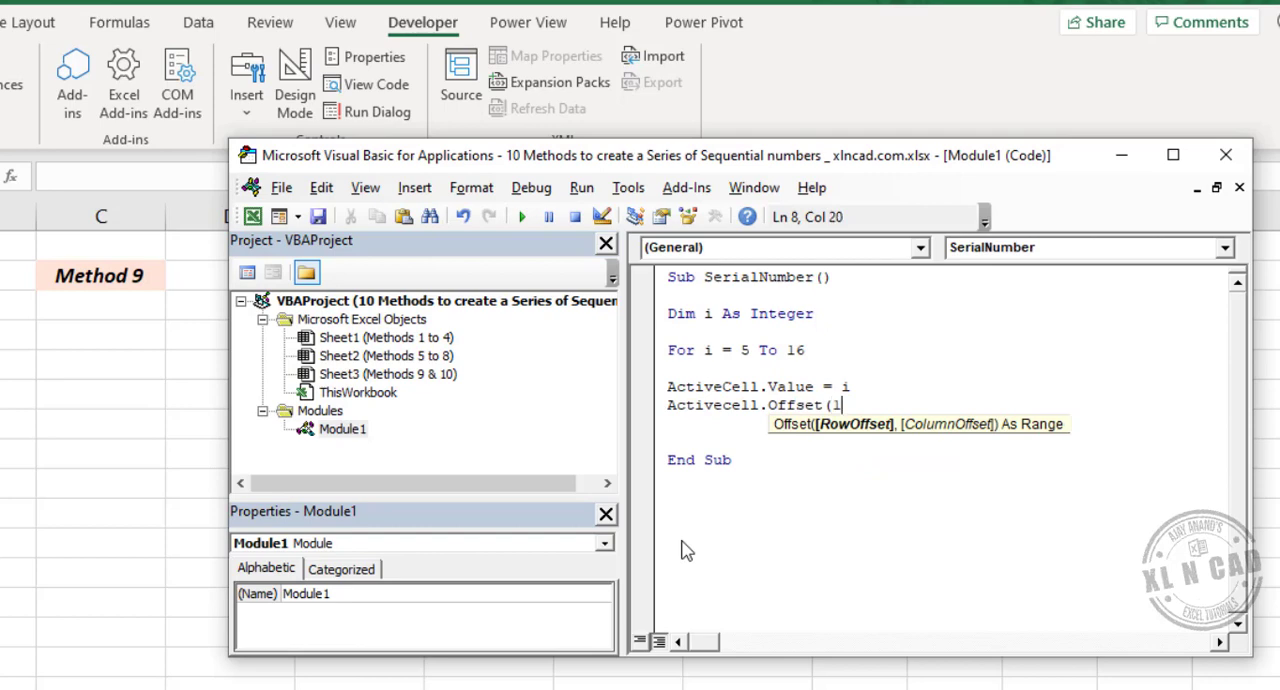
text(,0).Select)
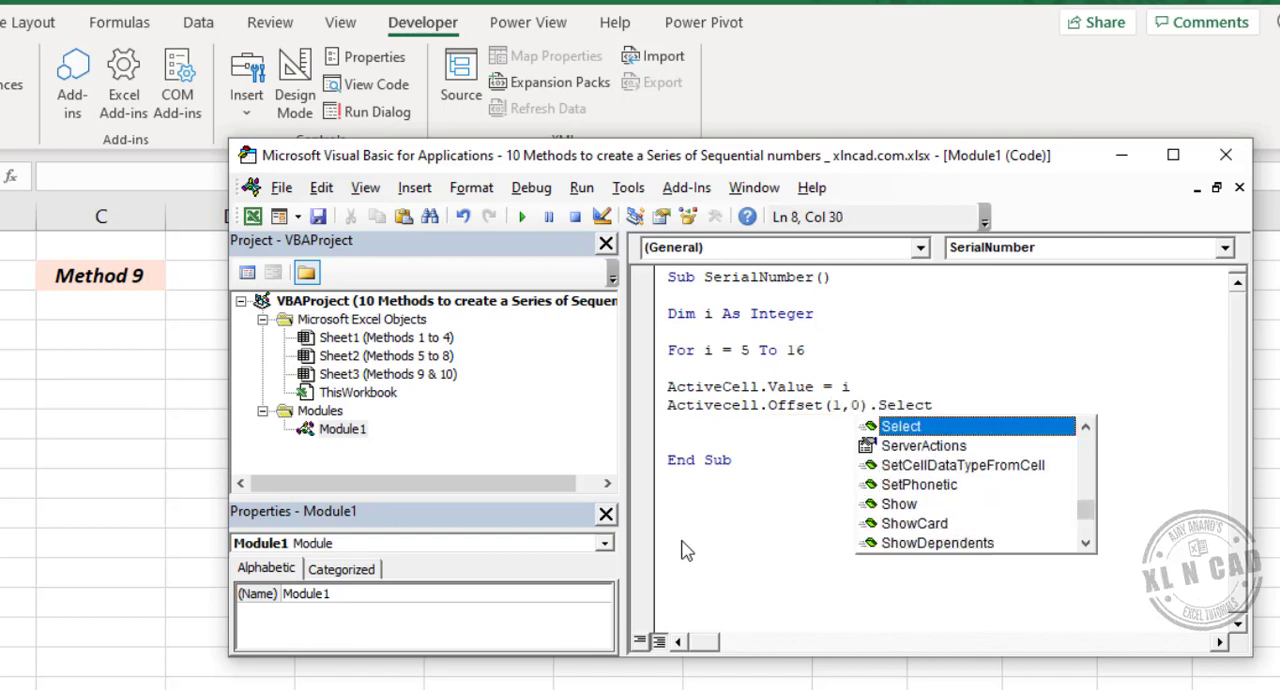
key(Return)
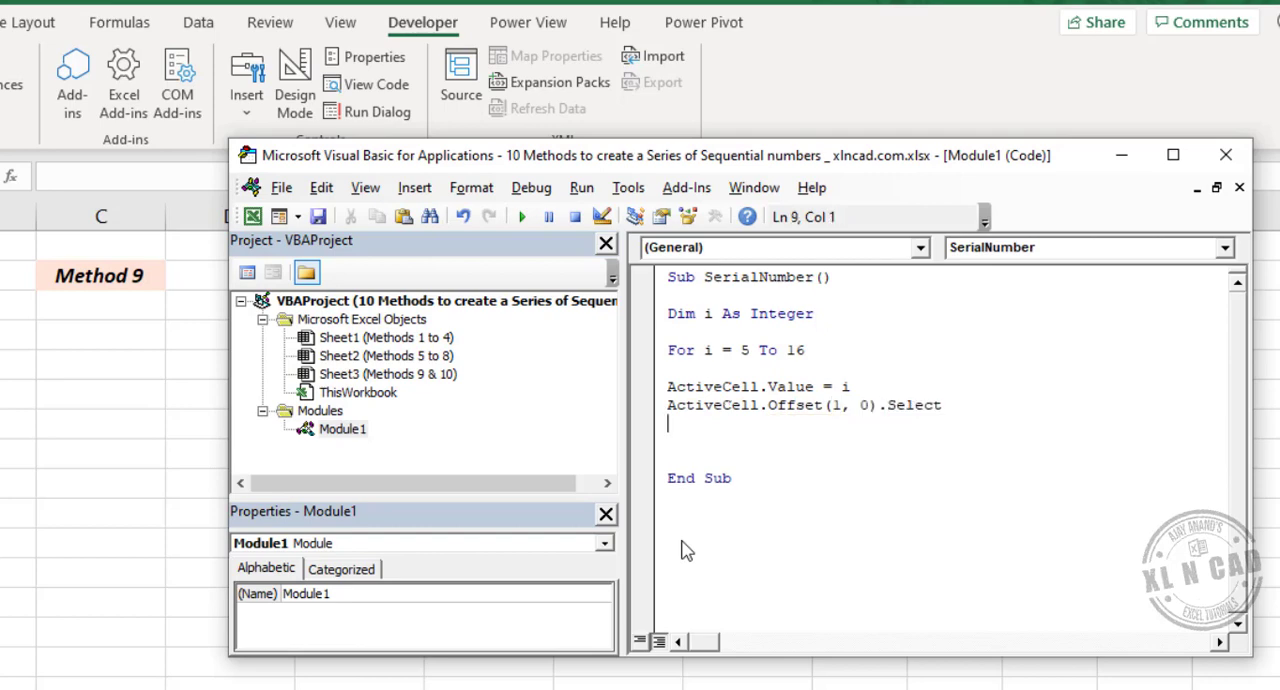
- End the loop with Next i and close the Visual Basic editor
key(Return)
text(Next i)
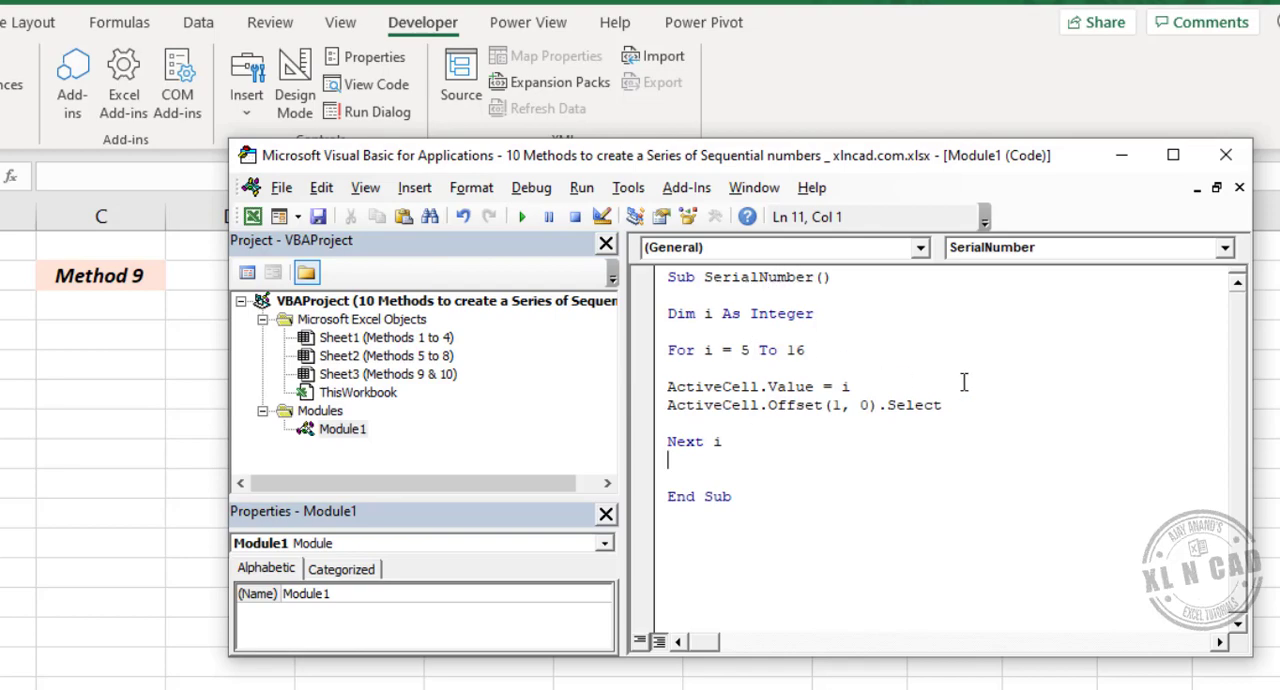
click(1226, 157)
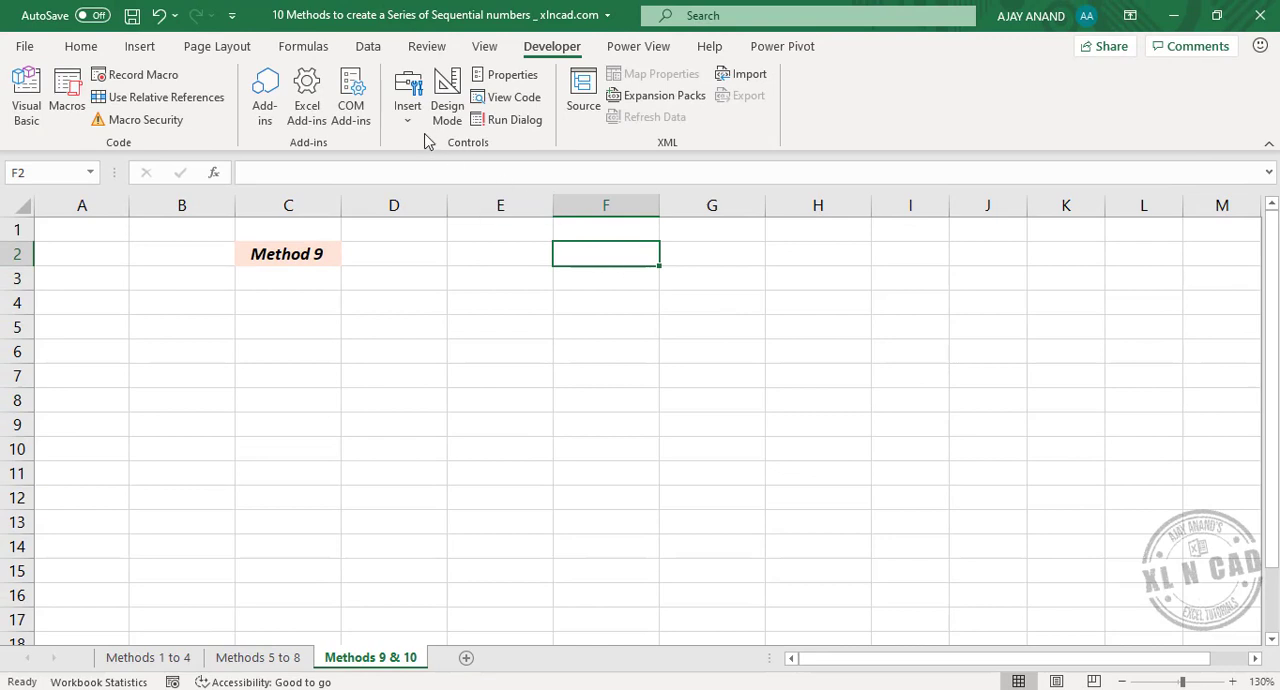
- Insert a form control button across cells A1 to B2 and assign the SerialNumber macro to it
click(409, 122)
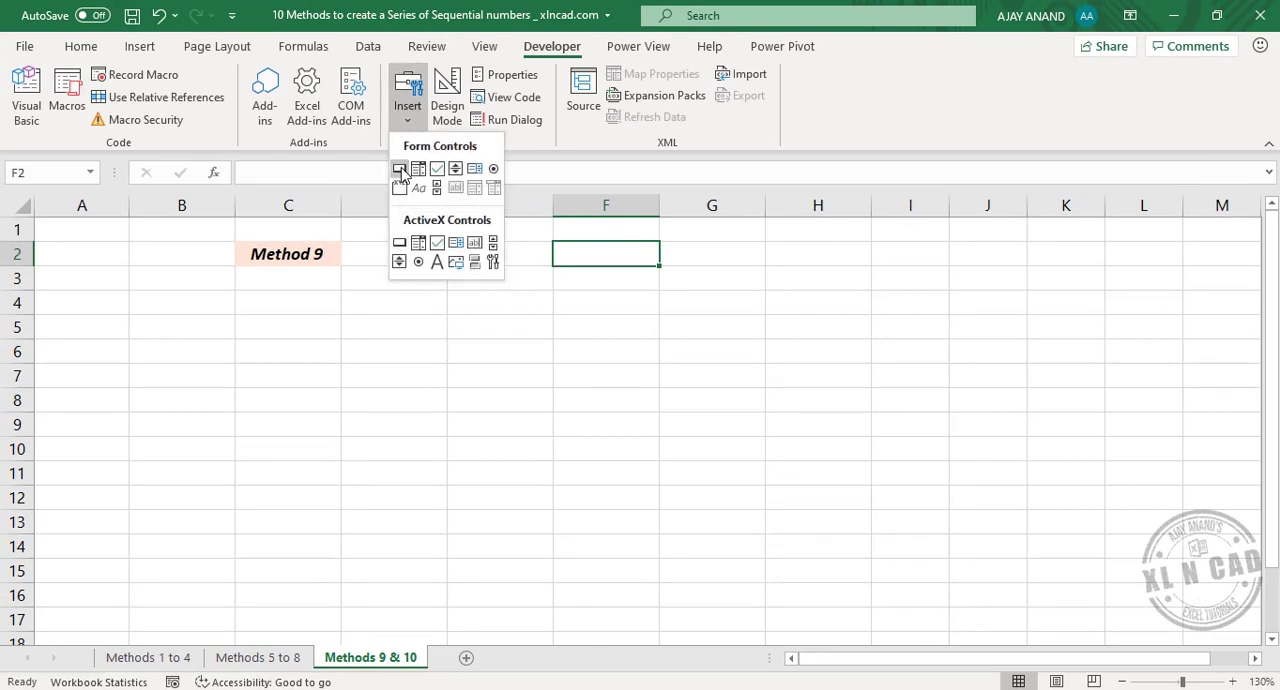
click(400, 170)
drag(79, 232, 169, 266)
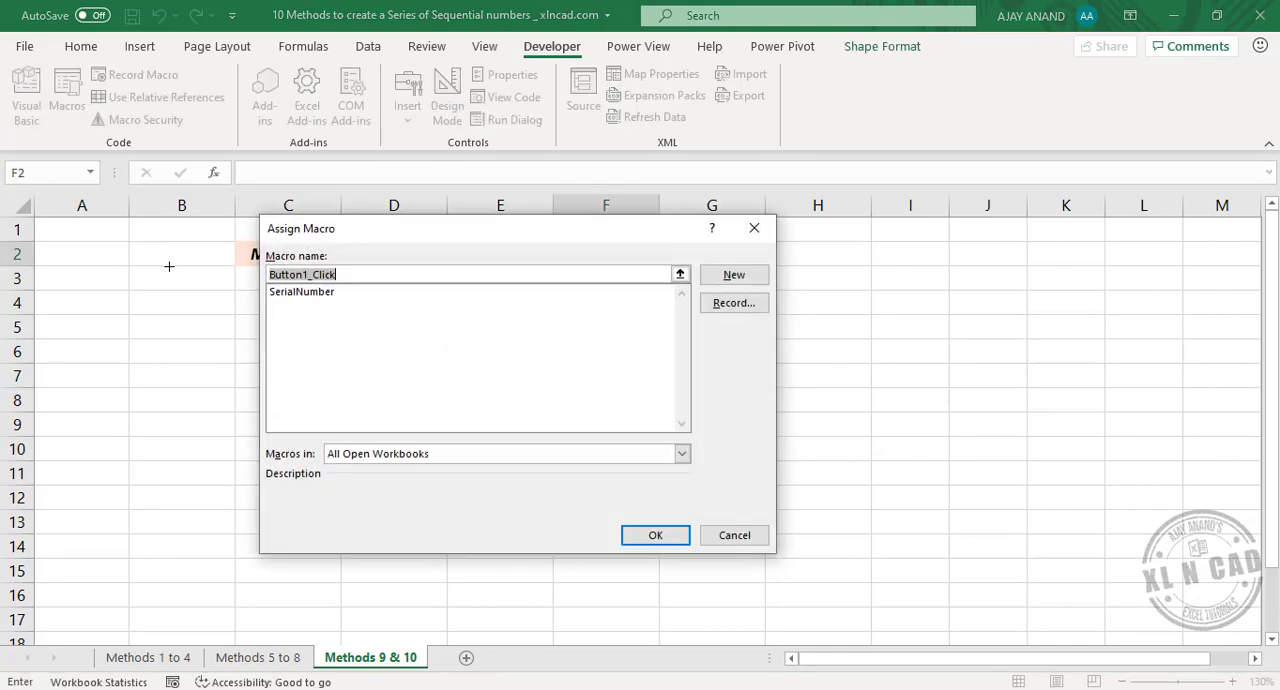
click(305, 293)
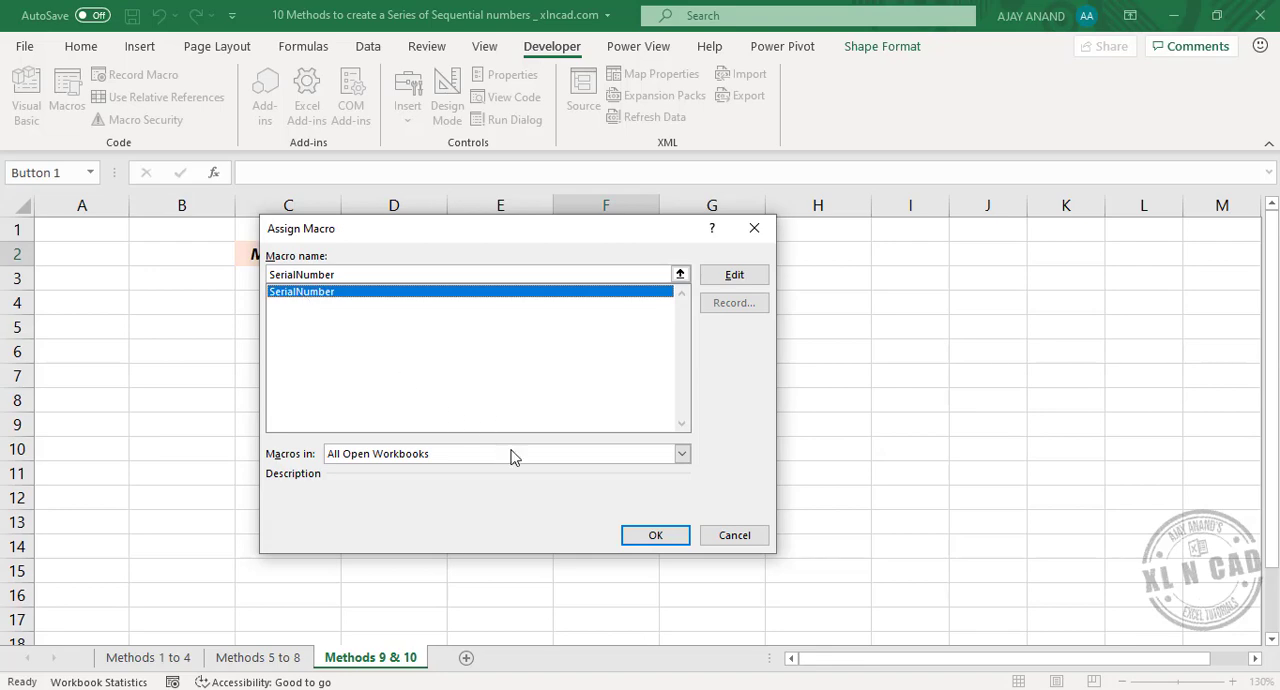
click(648, 540)
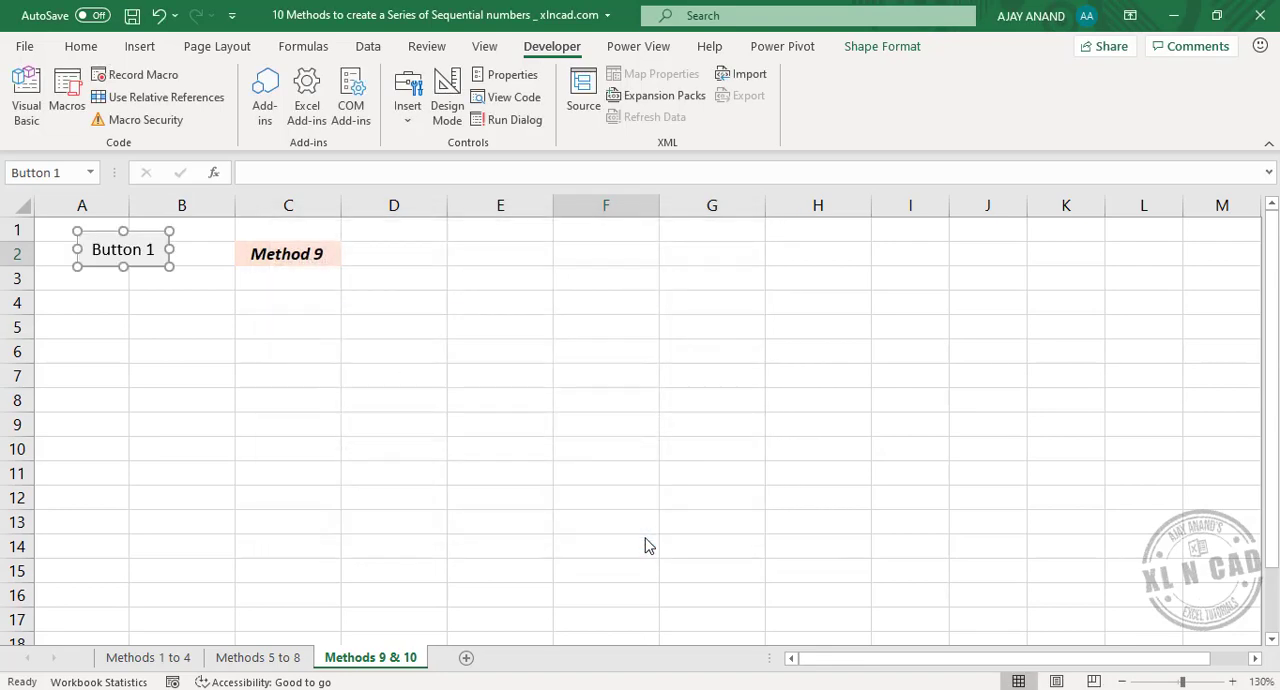
- Run the SerialNumber macro with the button starting from cell C4, and again starting from cell A5
click(284, 303)
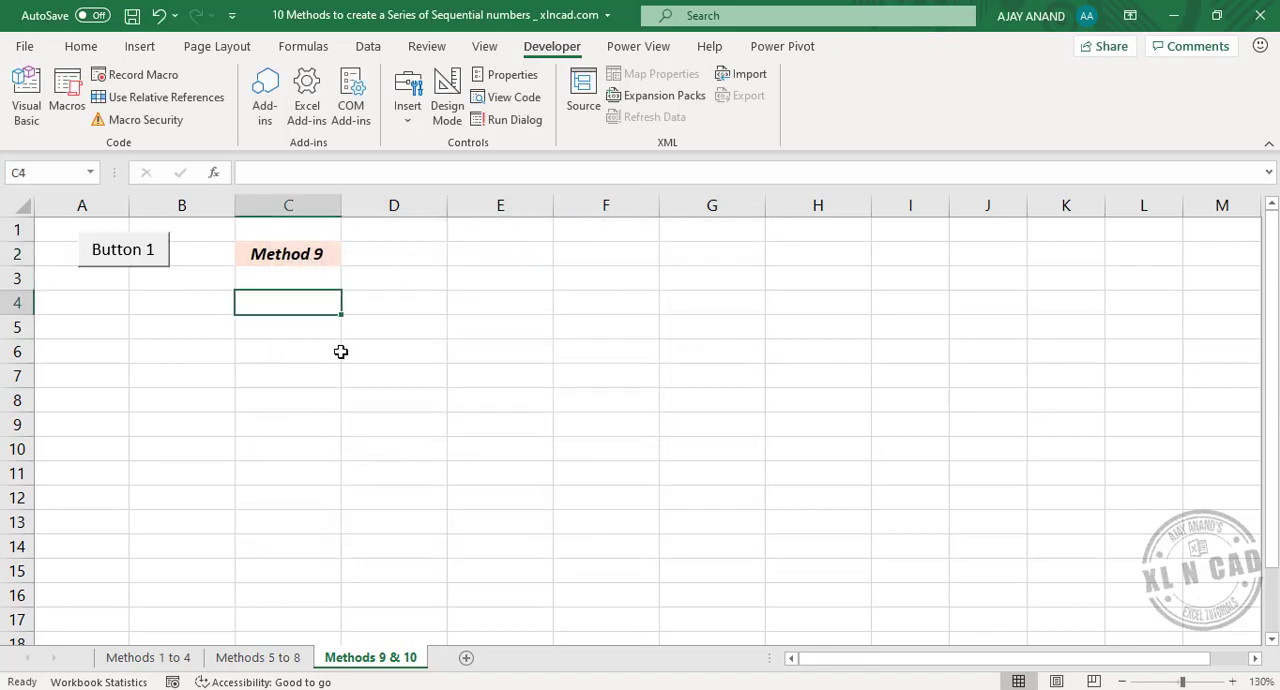
click(136, 273)
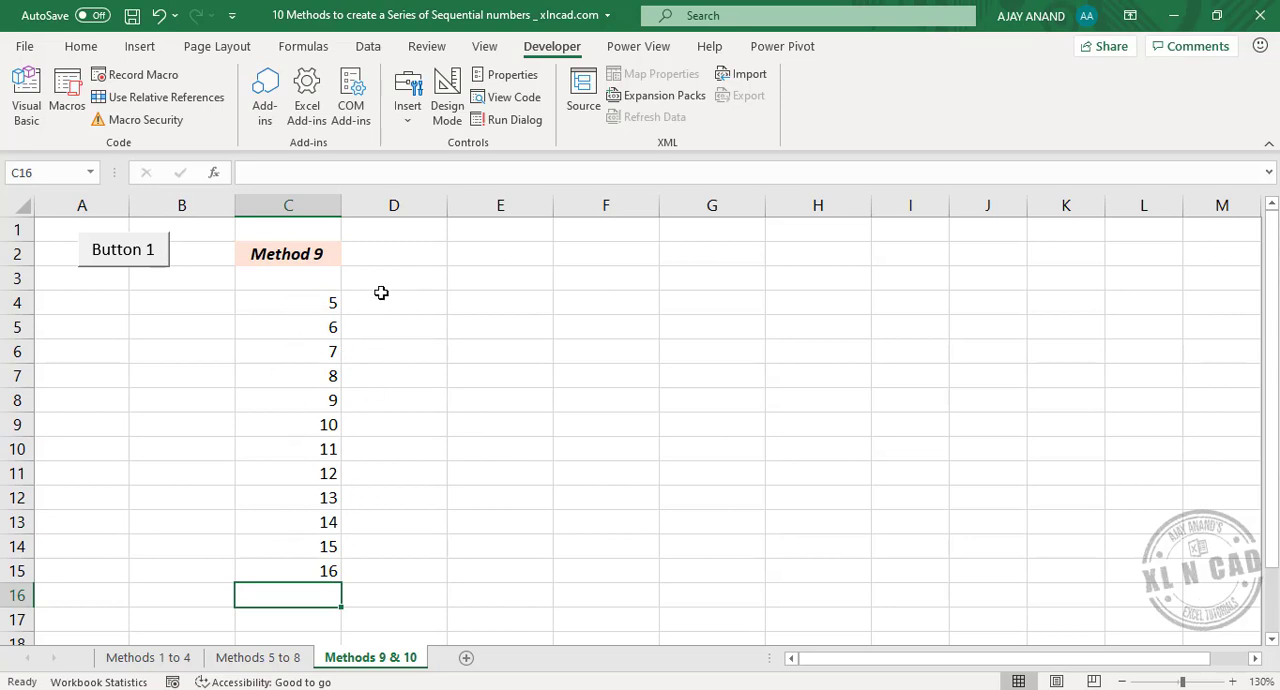
click(105, 328)
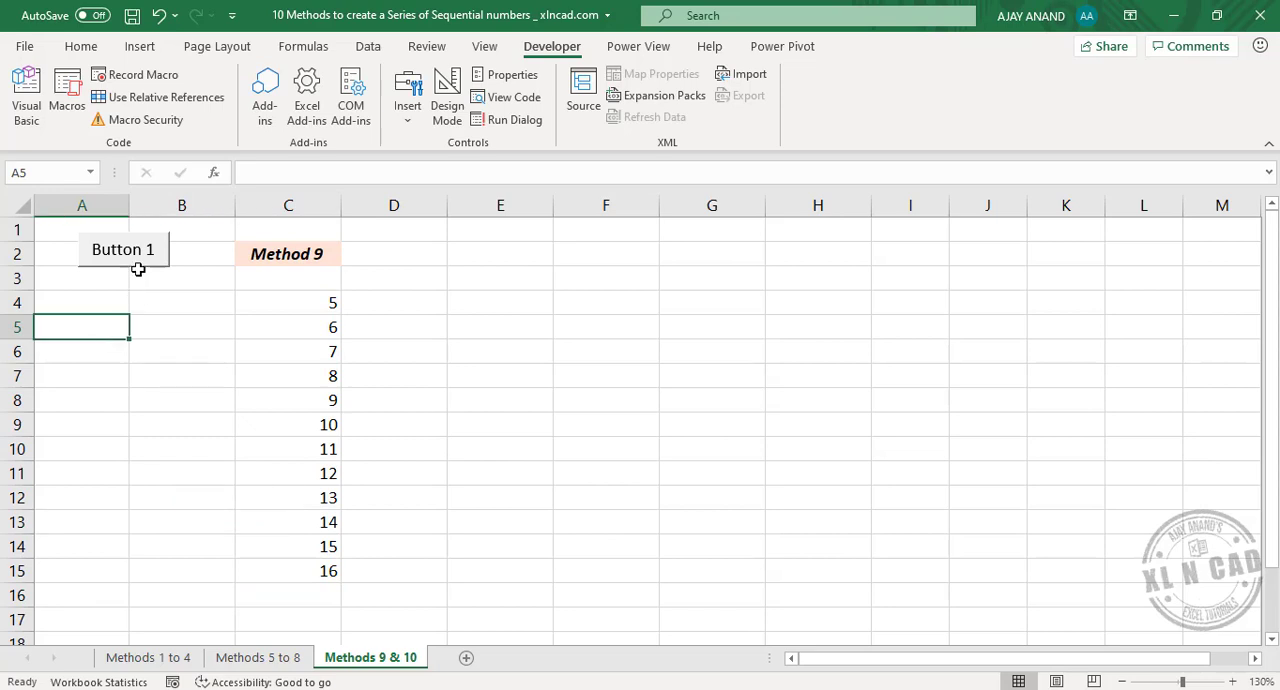
click(142, 262)
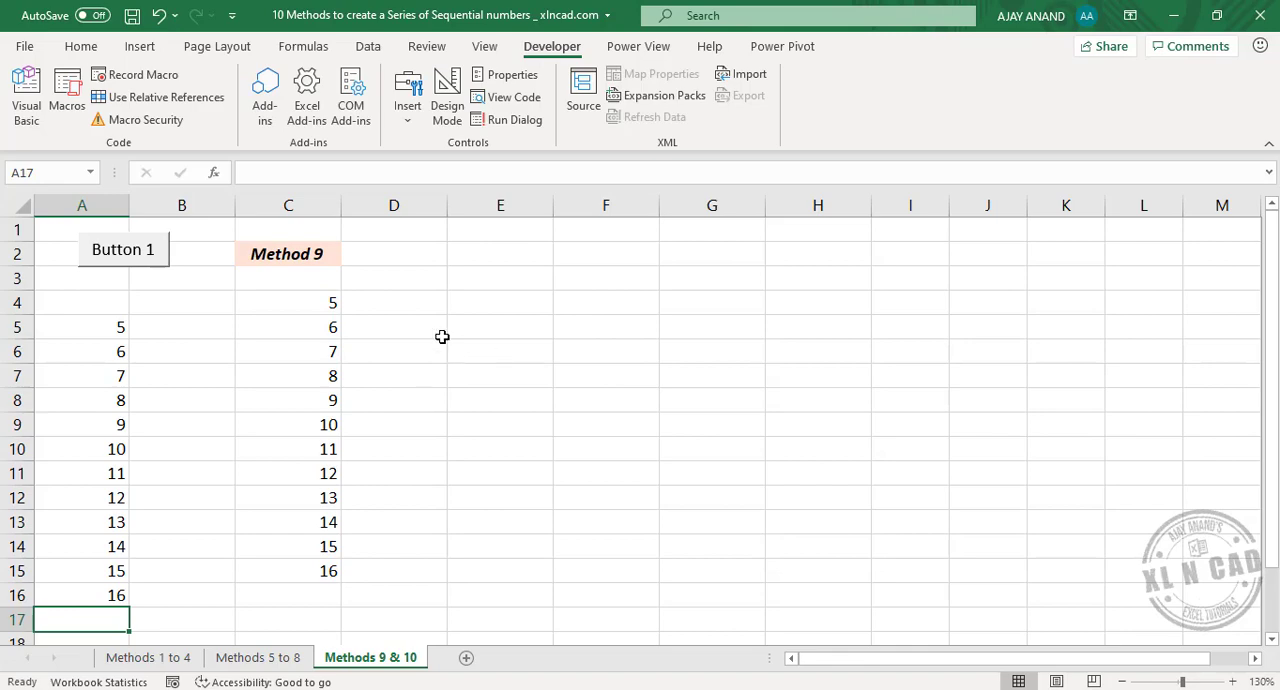
- Create a blank query in the Power Query Editor and name it Method 10
click(370, 47)
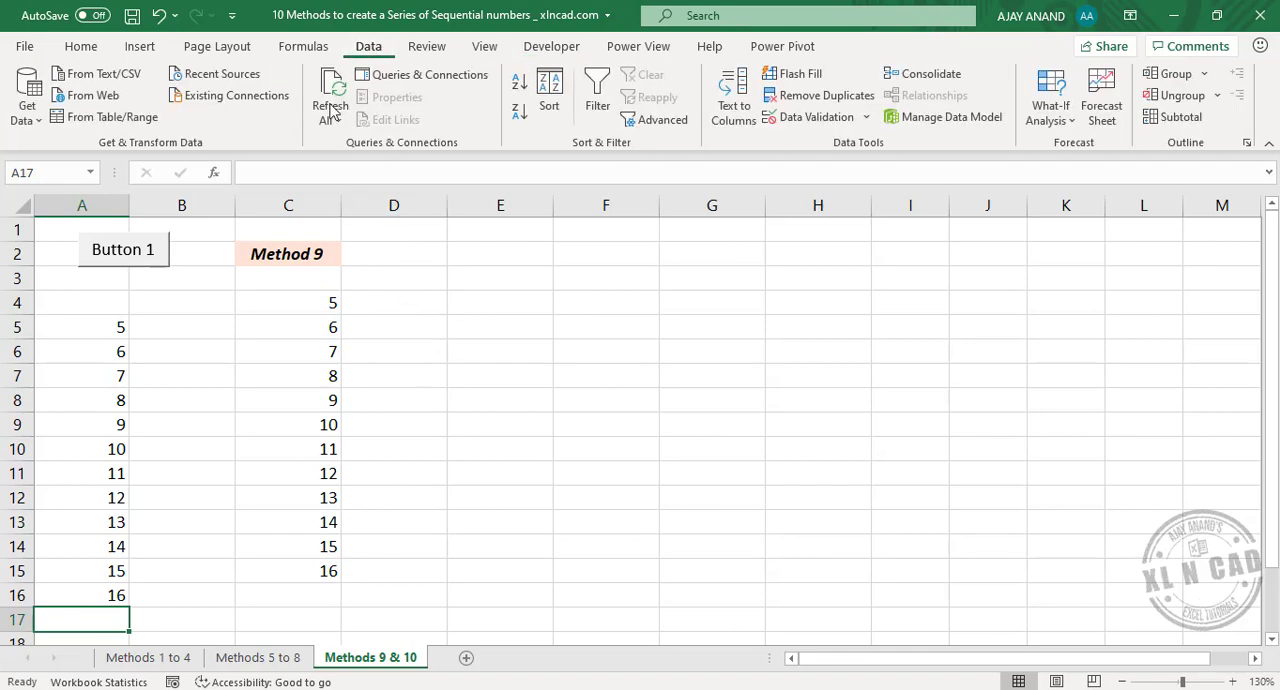
click(40, 122)
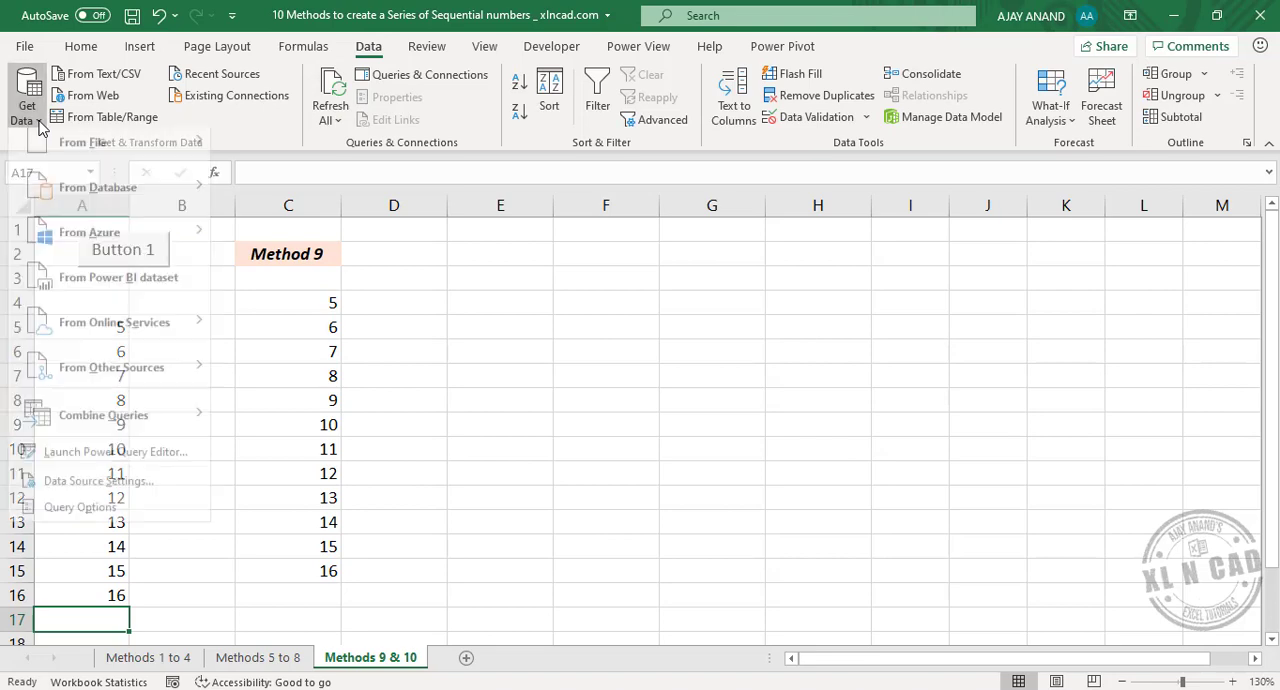
mouse_move(194, 380)
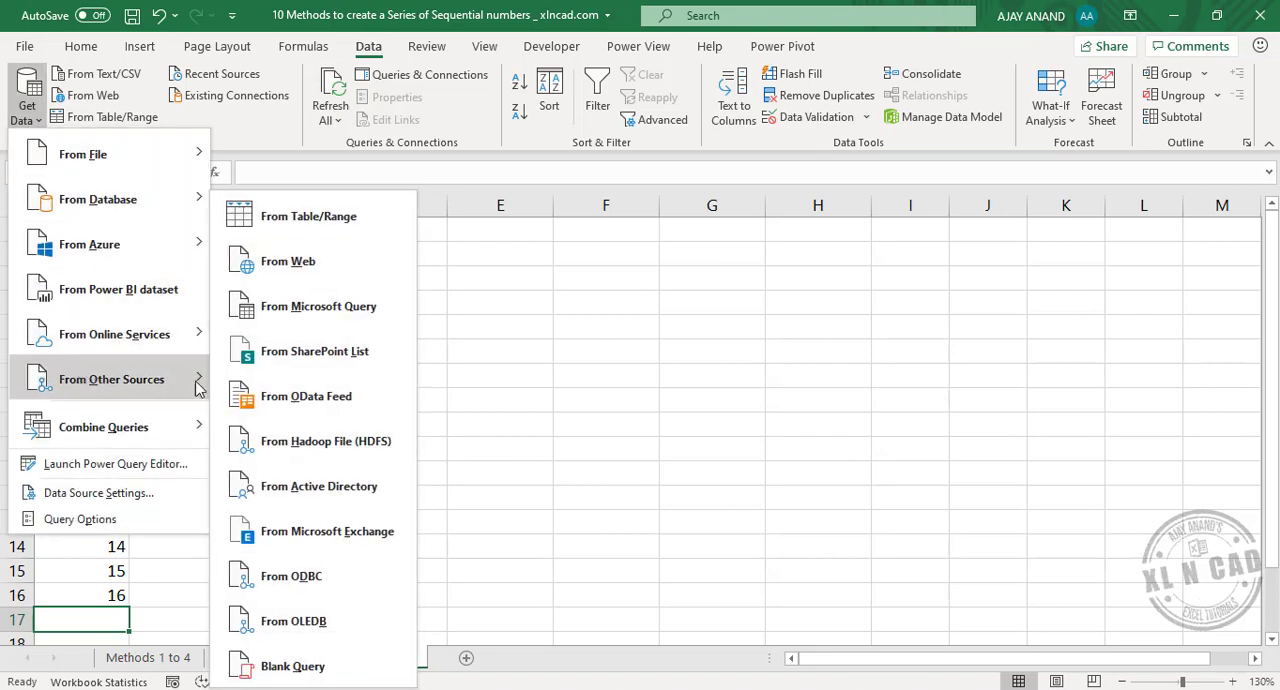
click(292, 666)
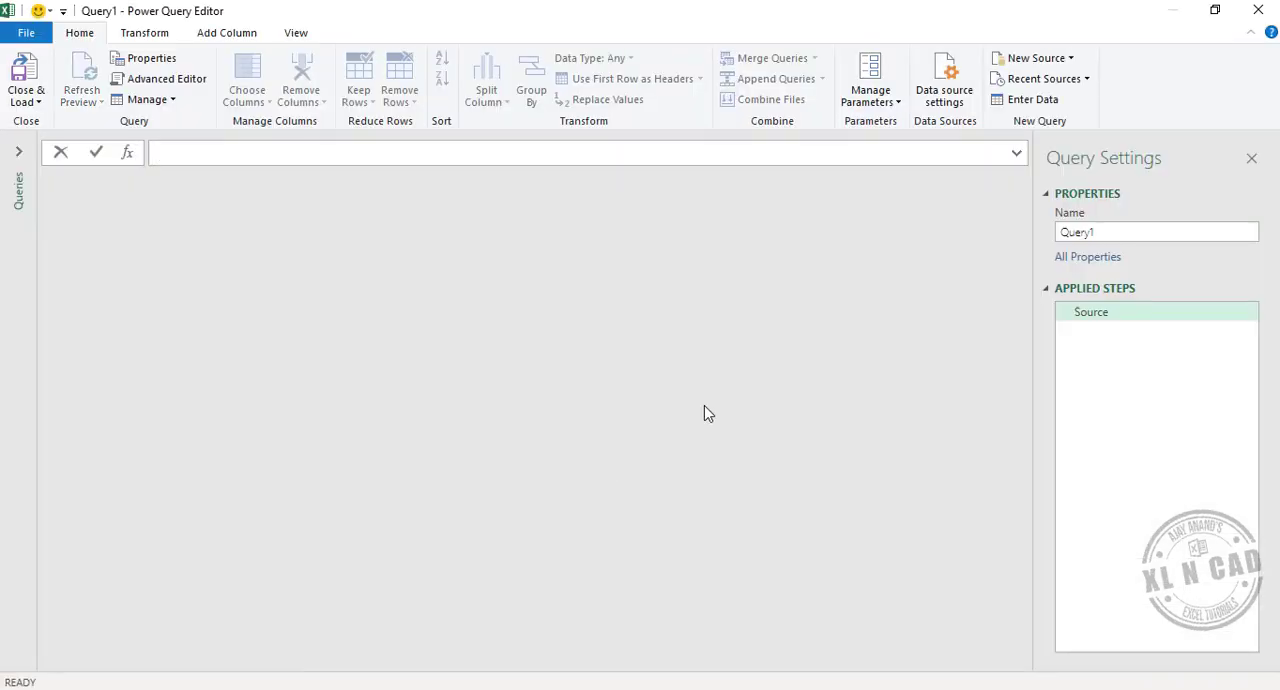
double_click(1120, 236)
text(Meth)
- Enter the formula =List.Numbers(5,12) in the Method 10 query to generate the number list
click(308, 160)
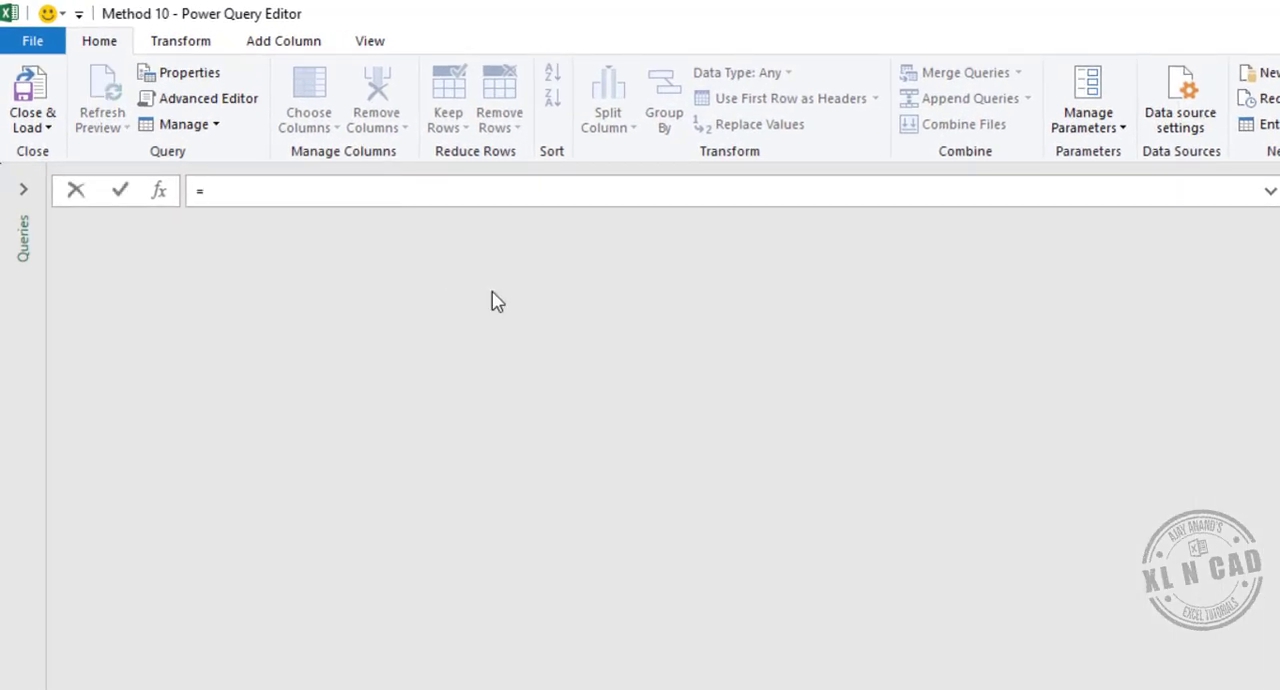
text(=List.)
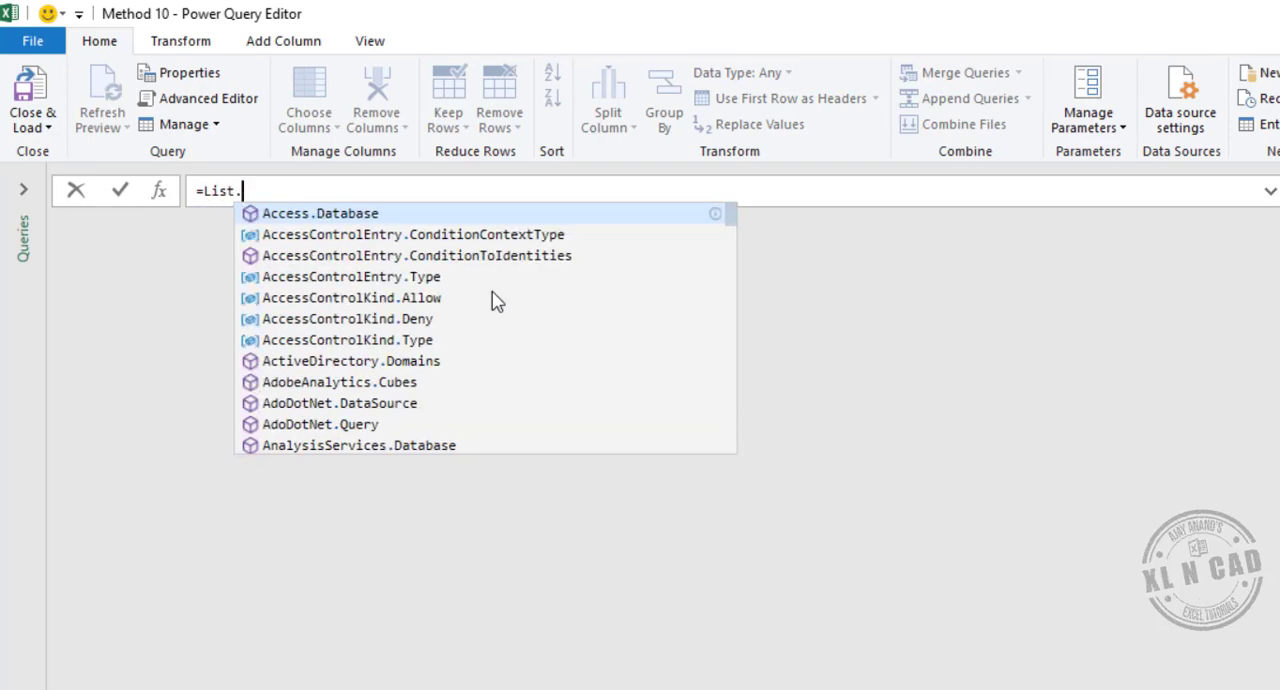
text(Numbers)
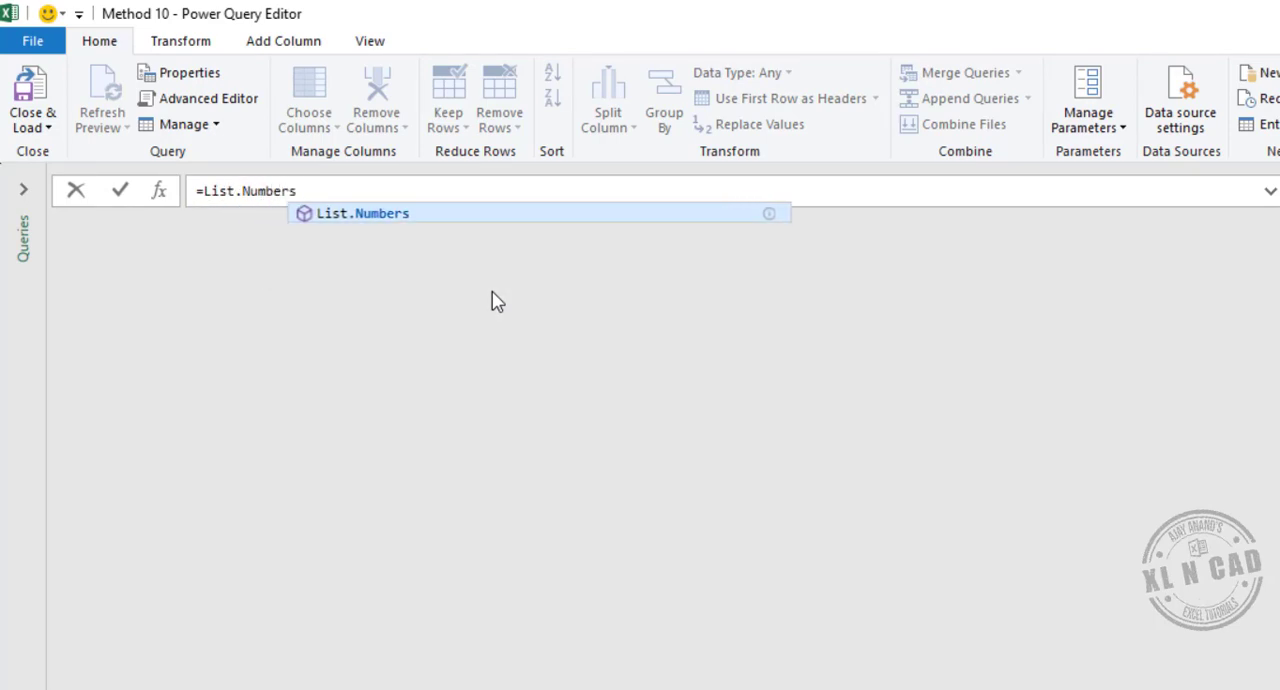
text(()
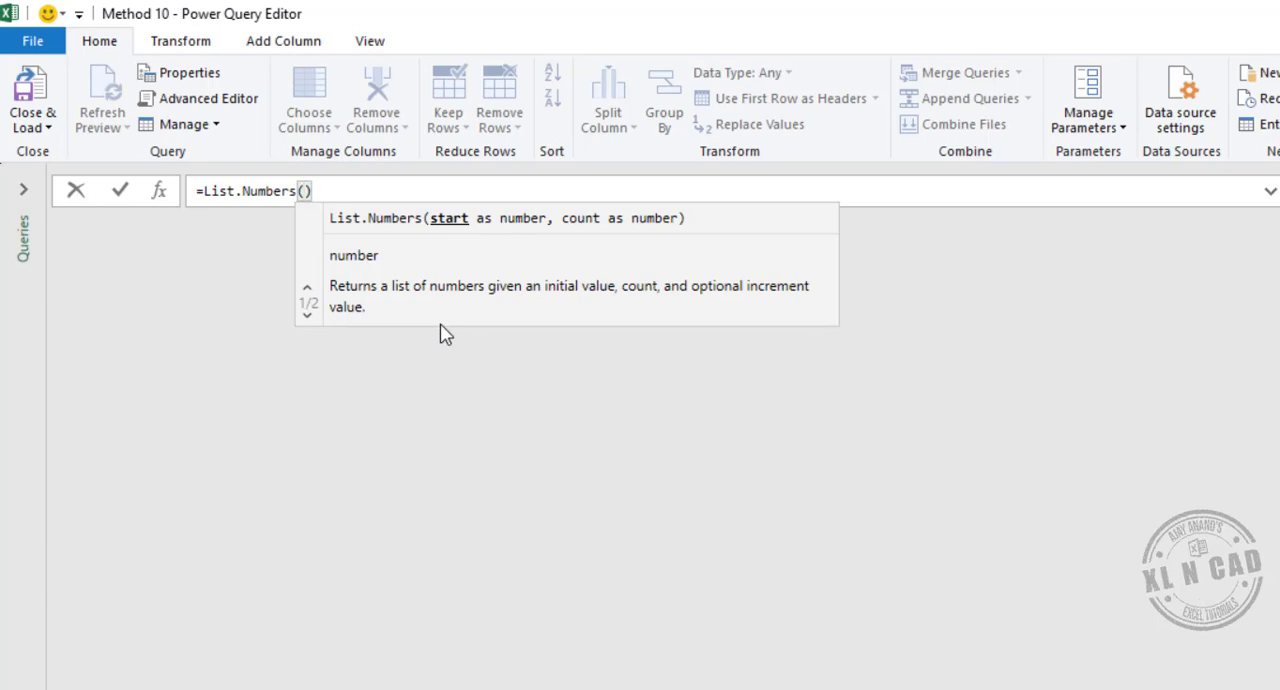
text(5,)
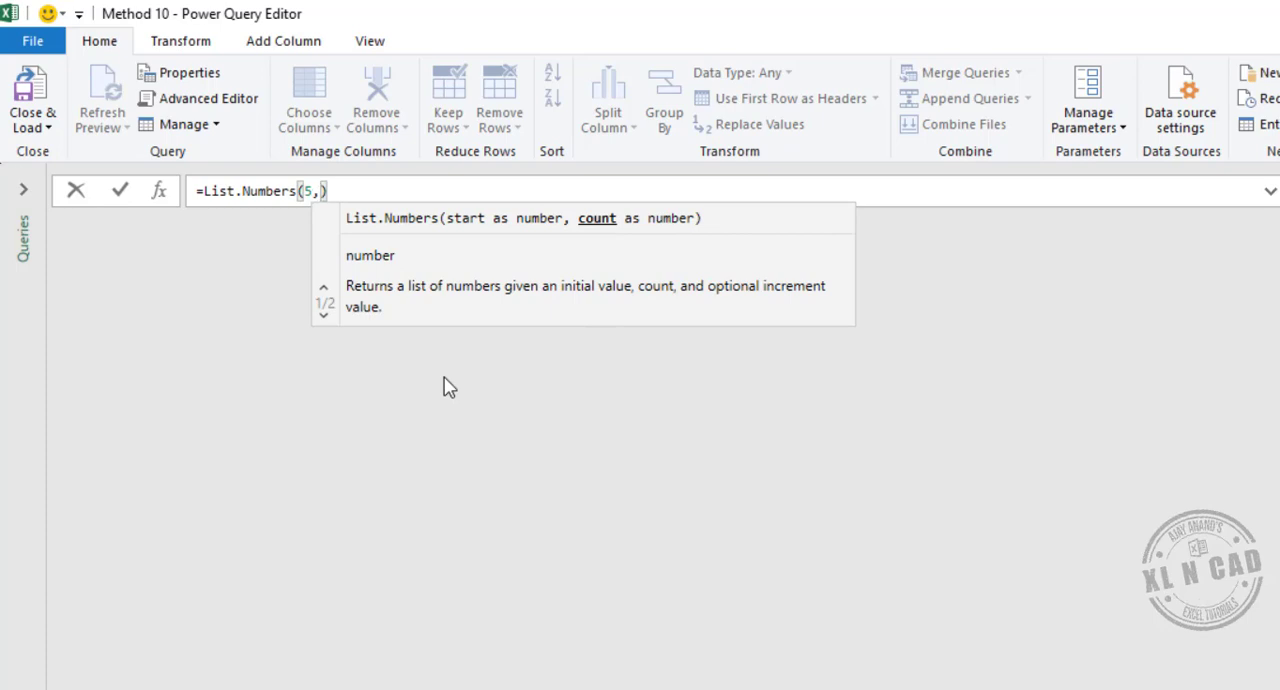
text(12)
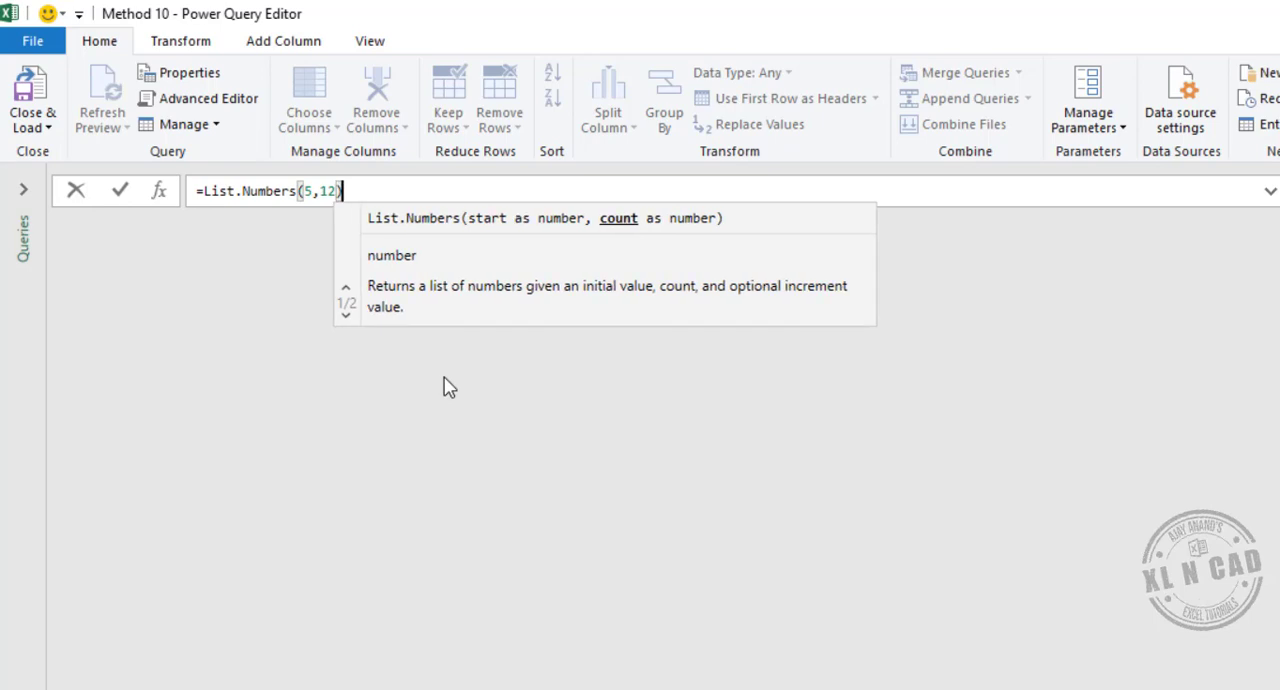
text())
key(Return)
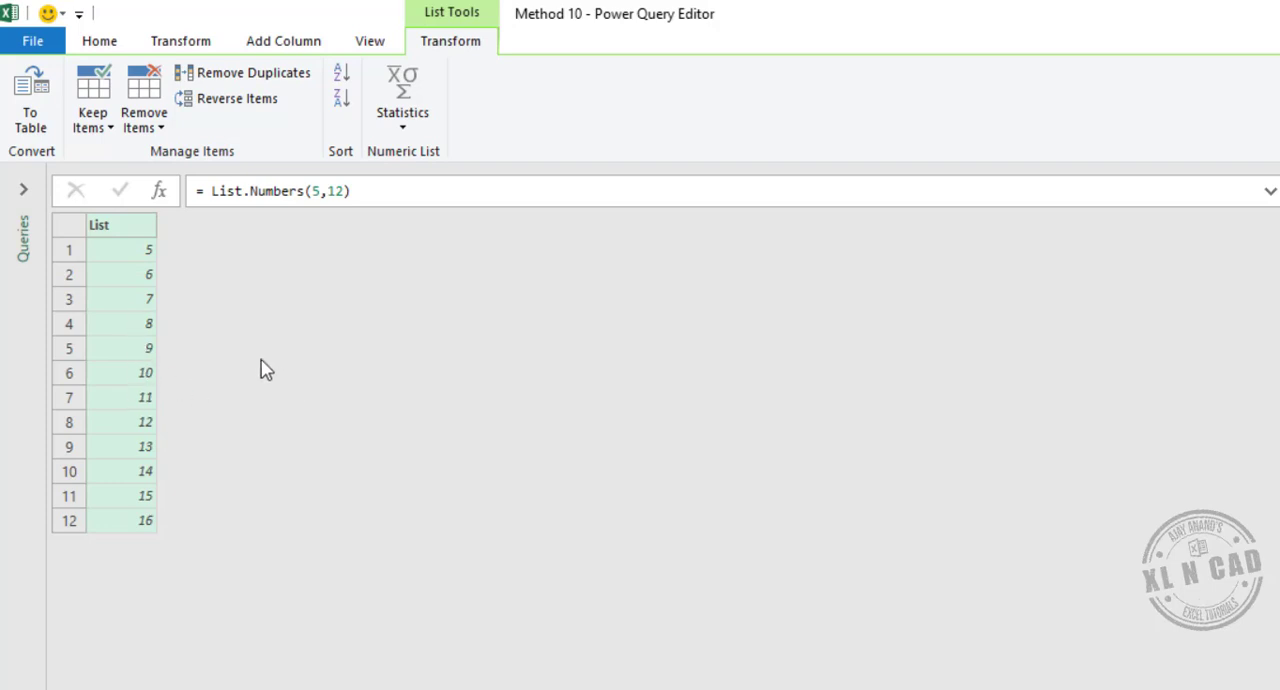
- Load the Method 10 query as a table into cell H2 of the existing Methods 9 & 10 worksheet and close the queries pane
click(99, 40)
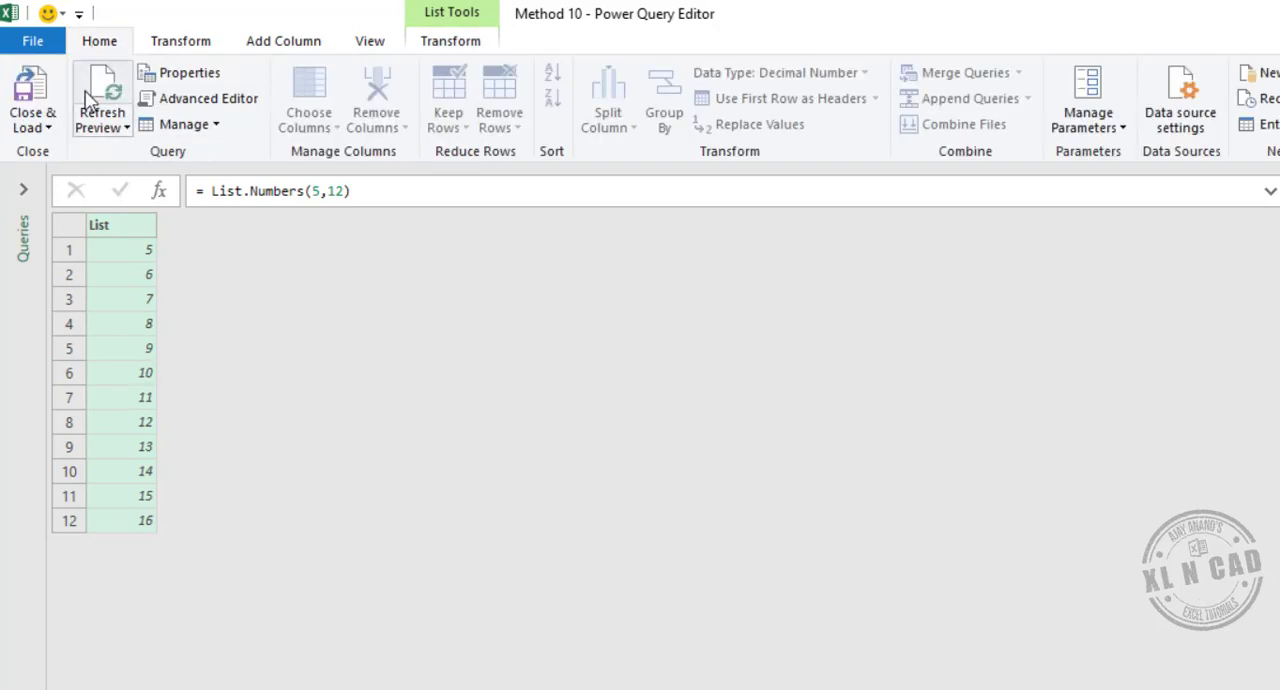
click(45, 128)
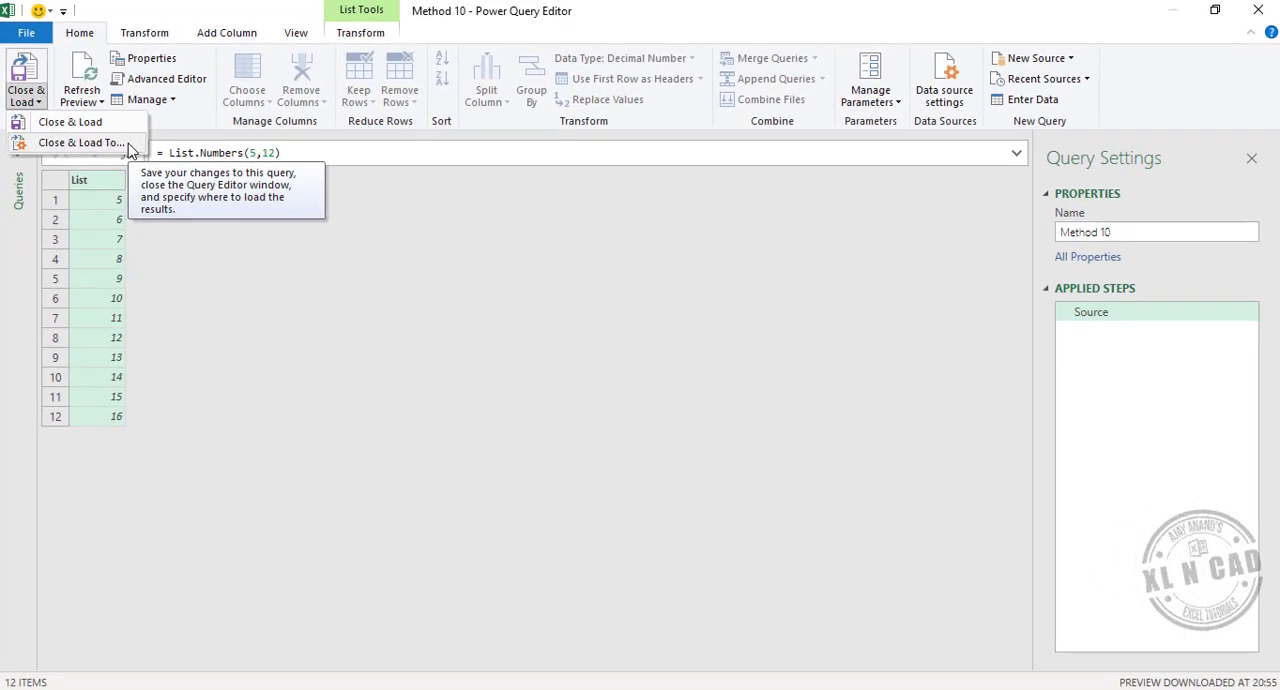
click(128, 143)
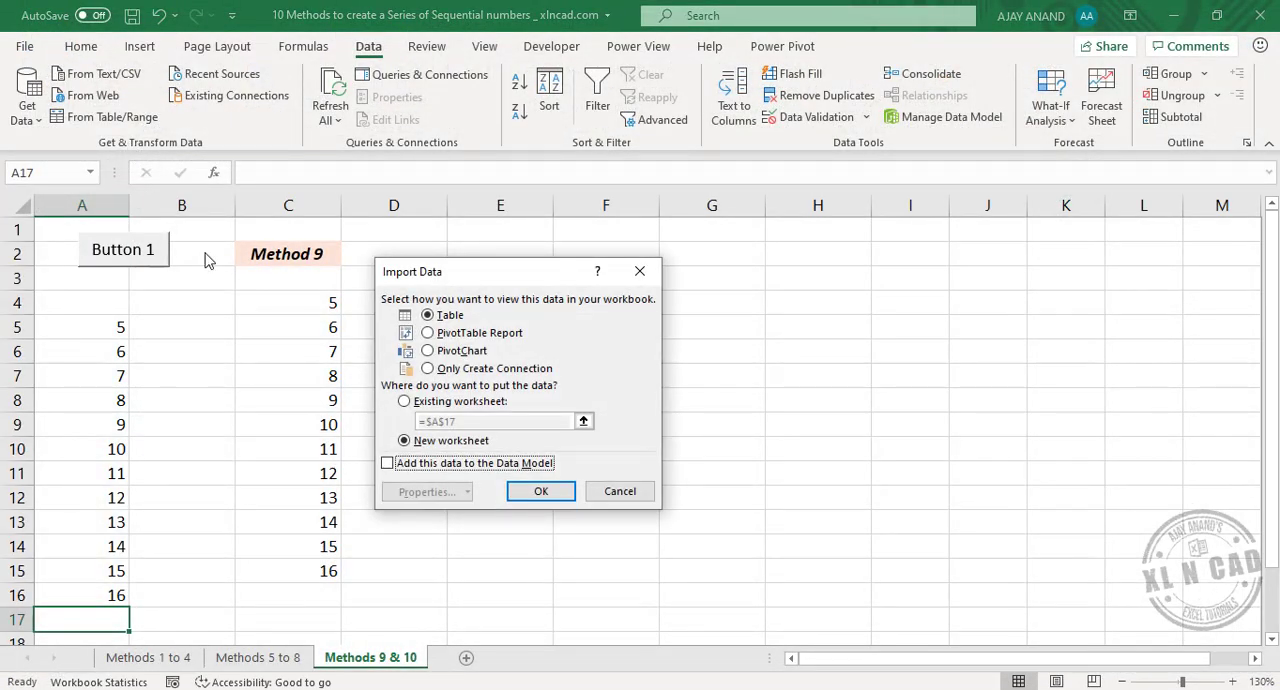
click(405, 402)
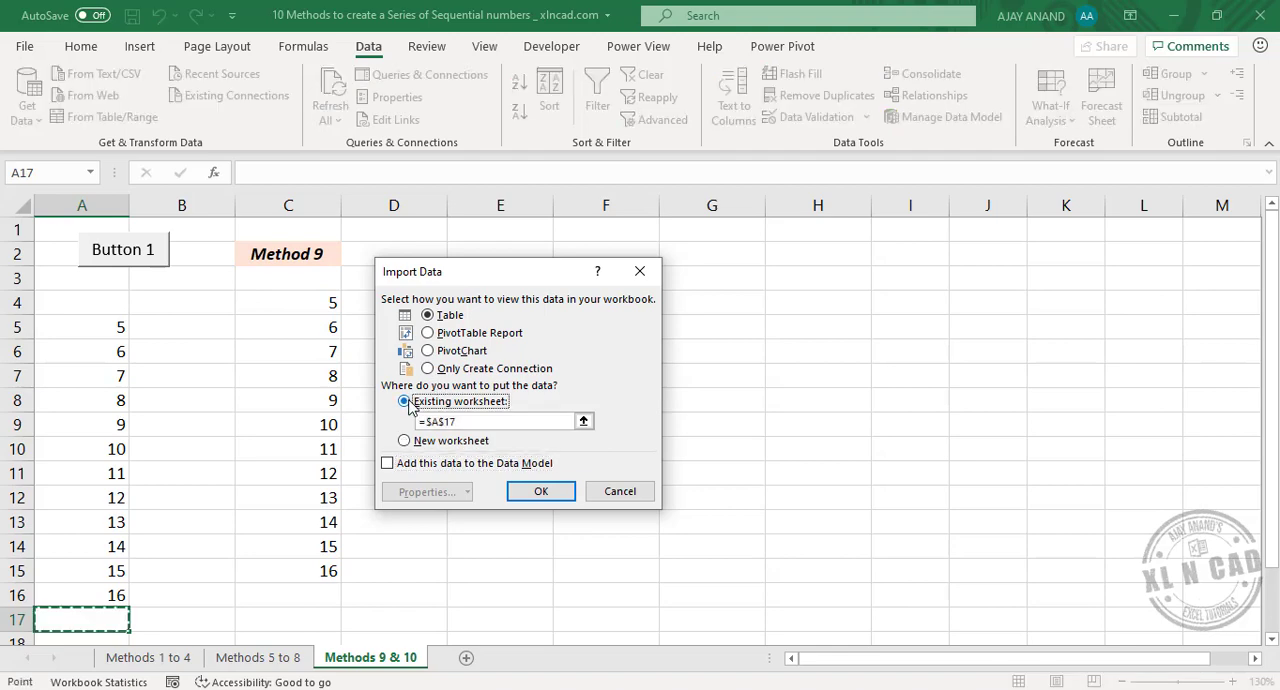
click(809, 255)
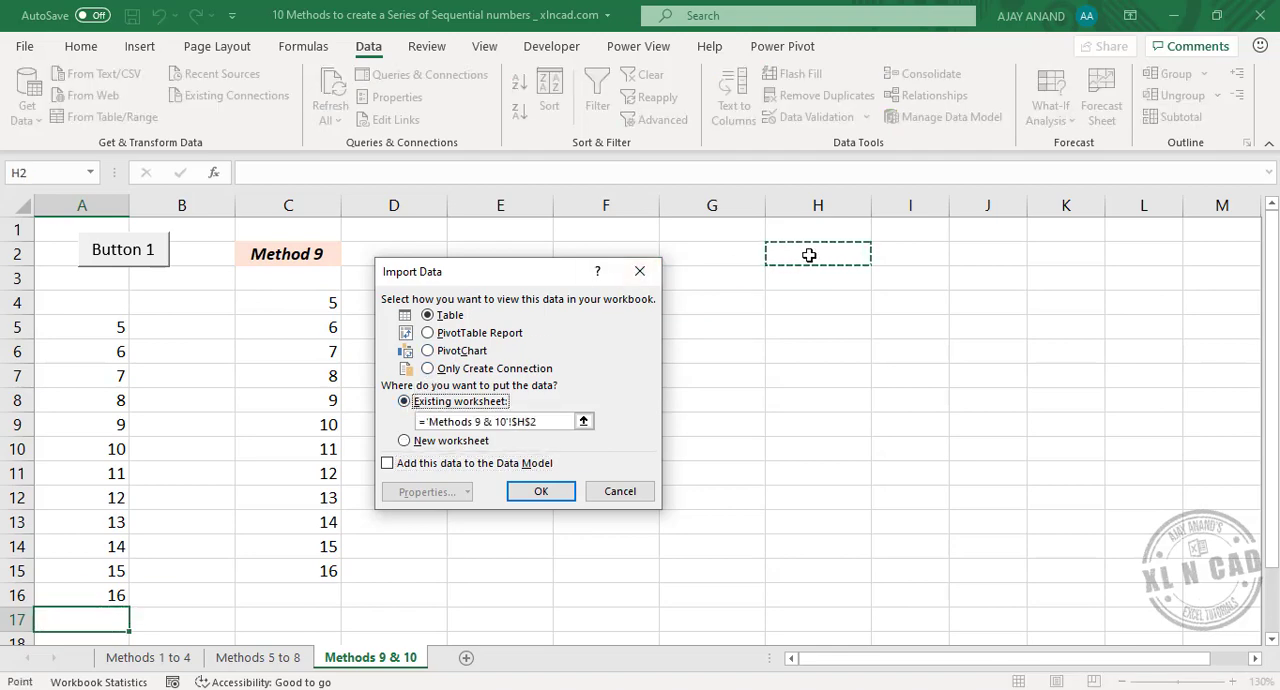
click(541, 491)
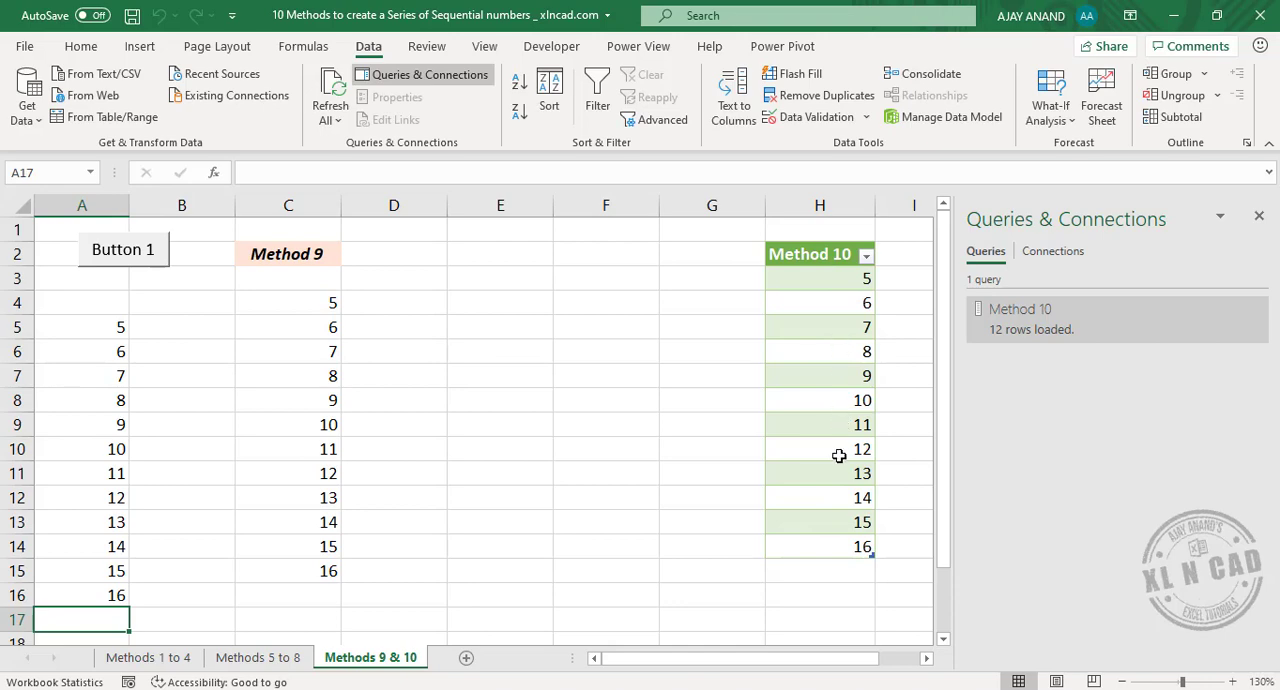
click(1259, 217)
- Change the SerialNumber macro's loop to For i = 23 To 100 in the Visual Basic editor and close the editor
click(552, 48)
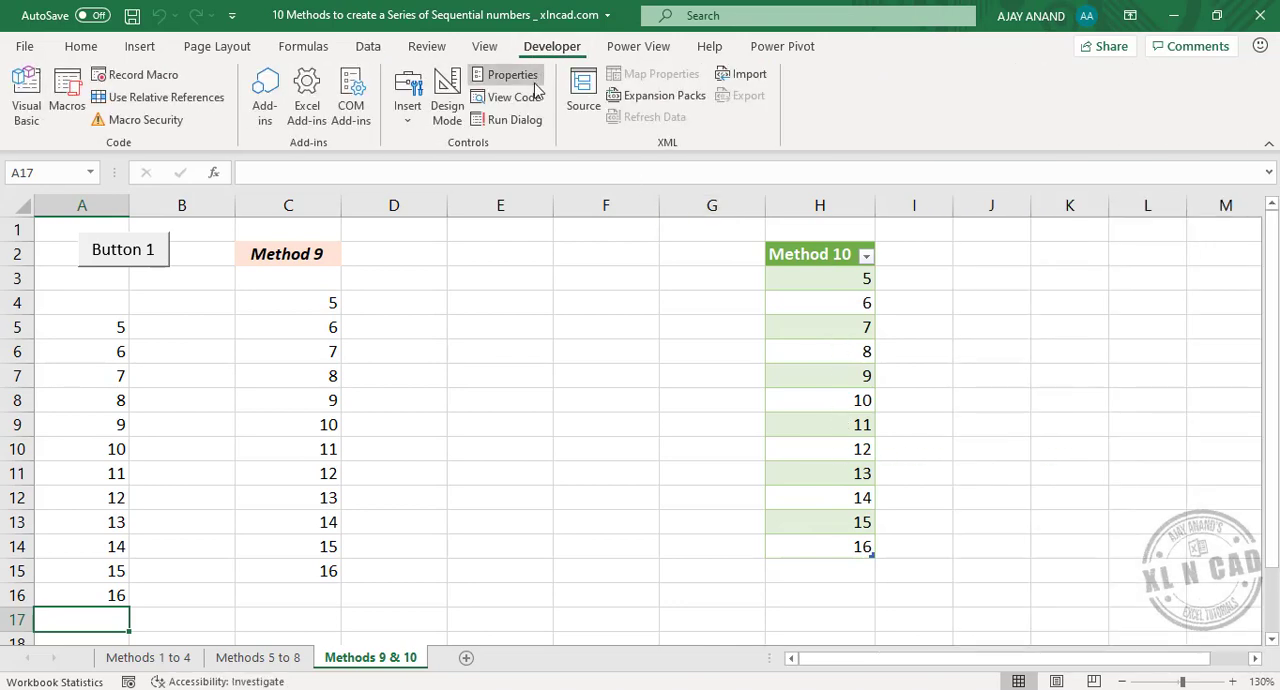
click(27, 98)
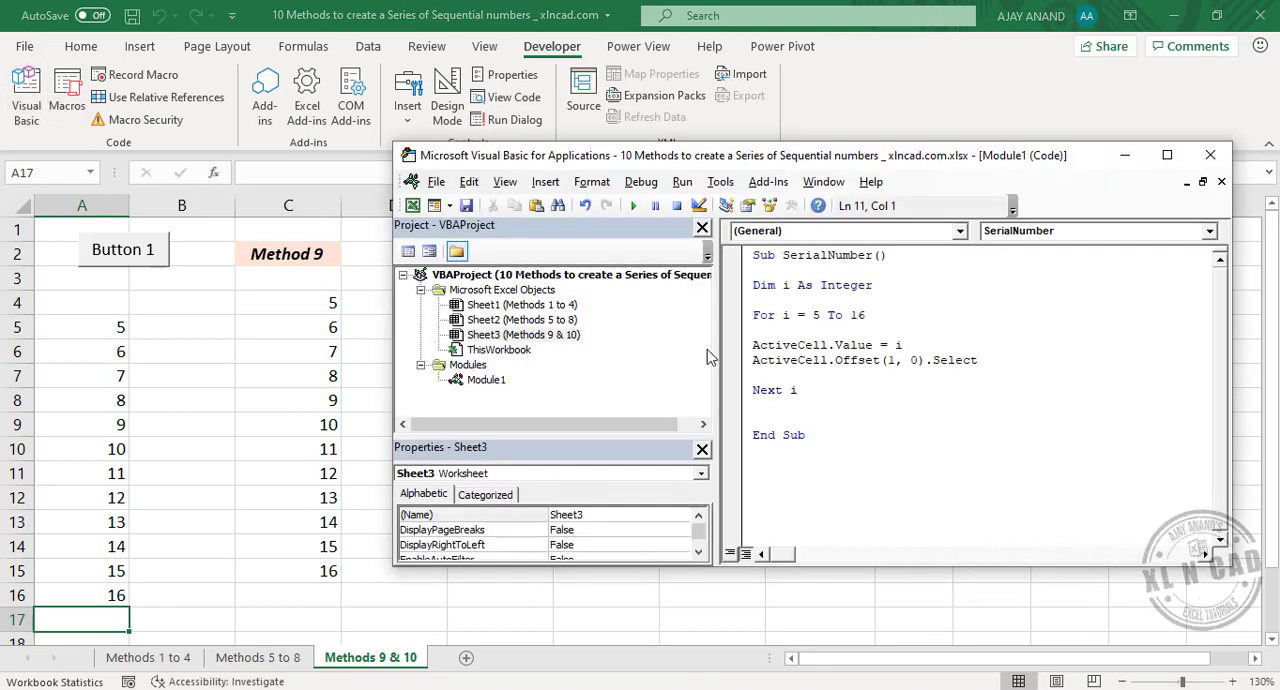
double_click(816, 314)
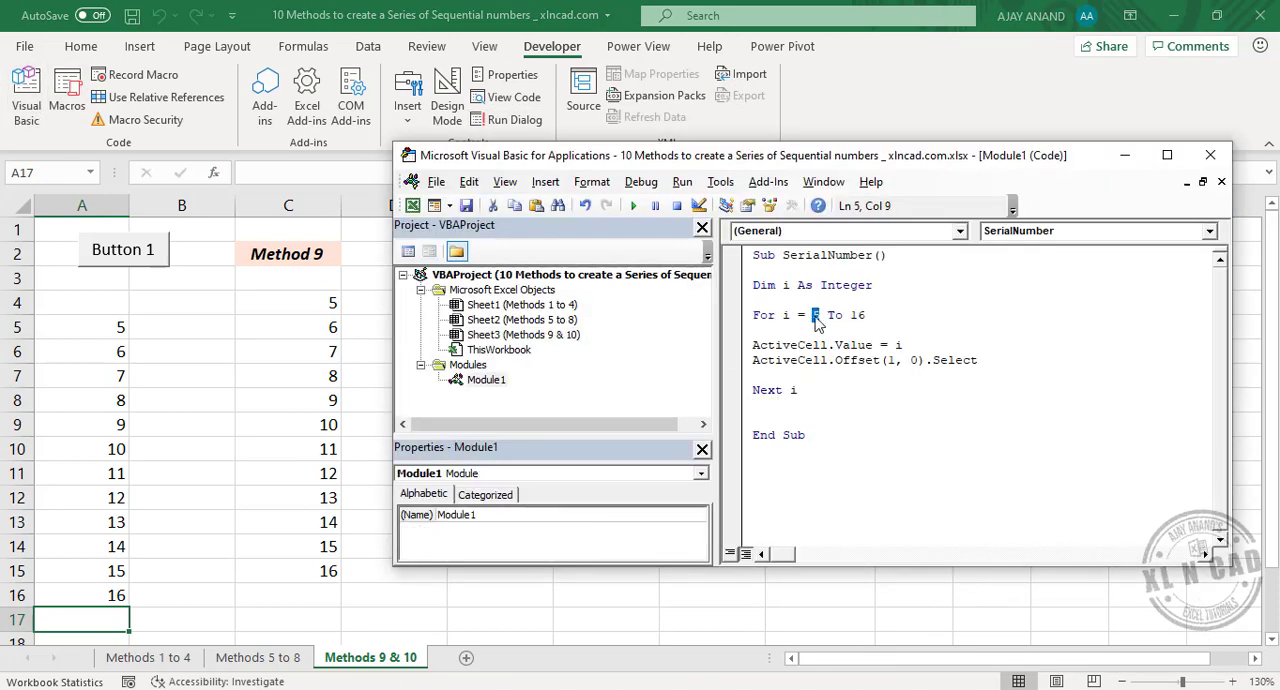
text(23)
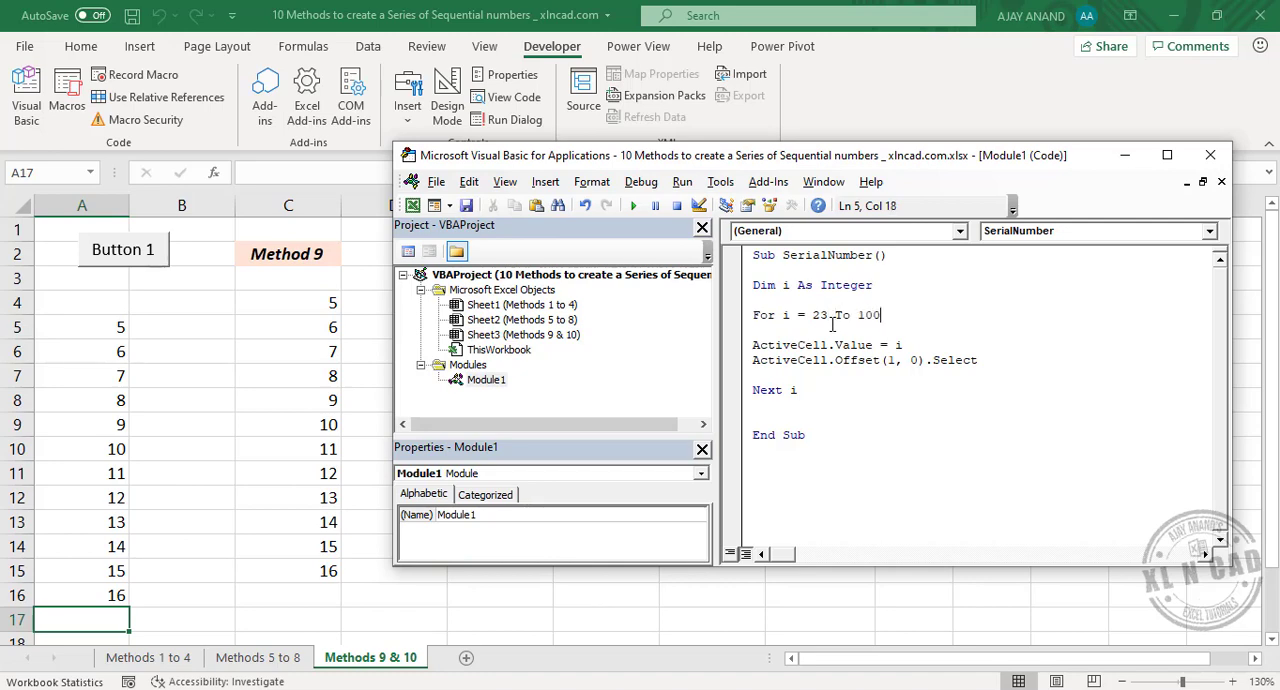
click(1210, 155)
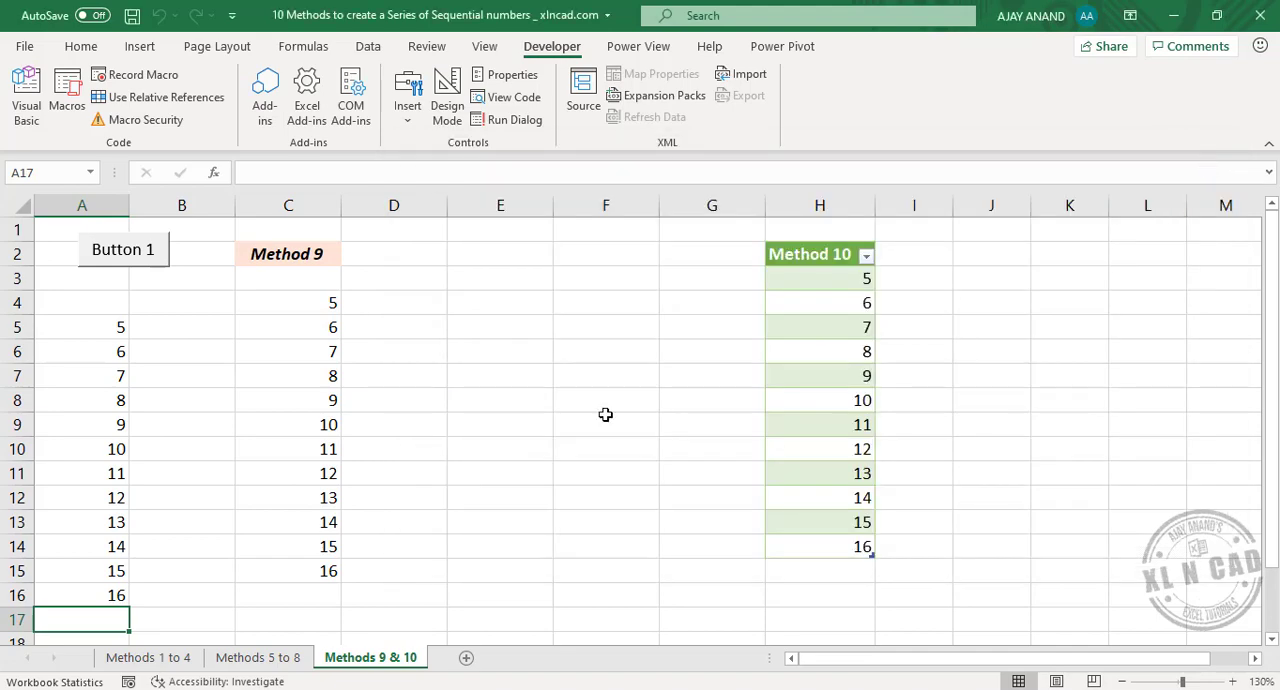
- Run the edited SerialNumber macro with the sheet's button starting from cell E3
click(502, 287)
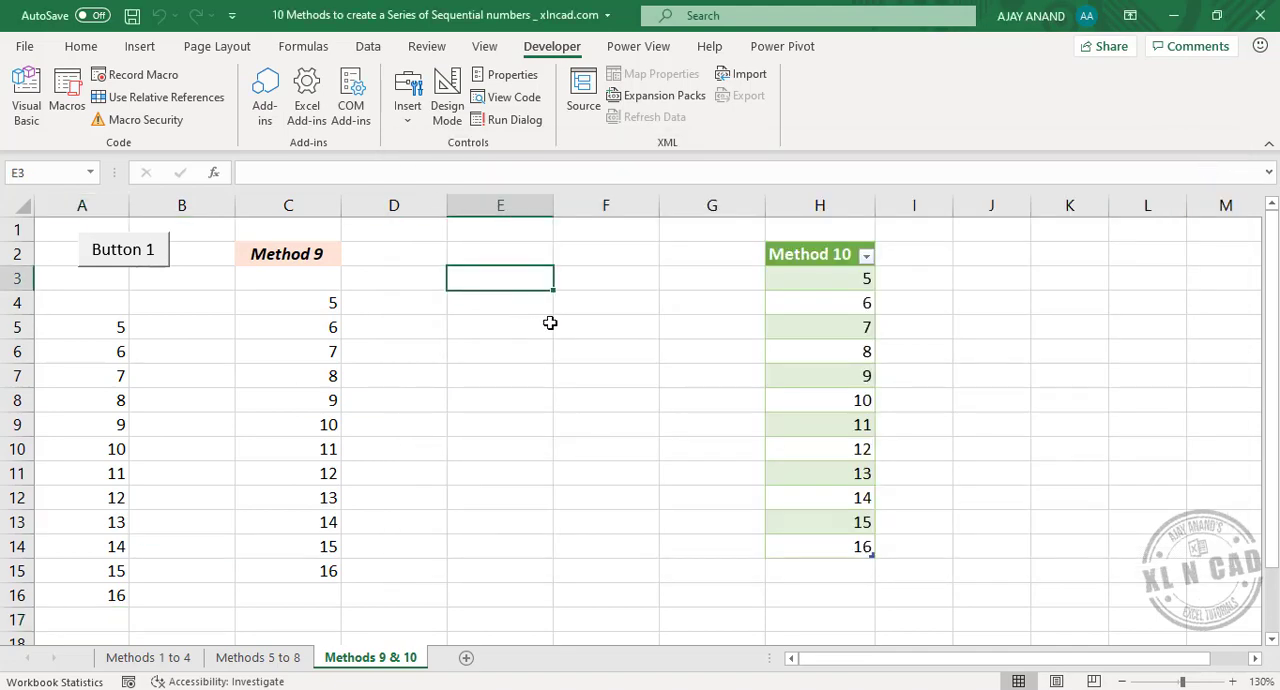
click(143, 265)
scroll(550, 390, up, 10)
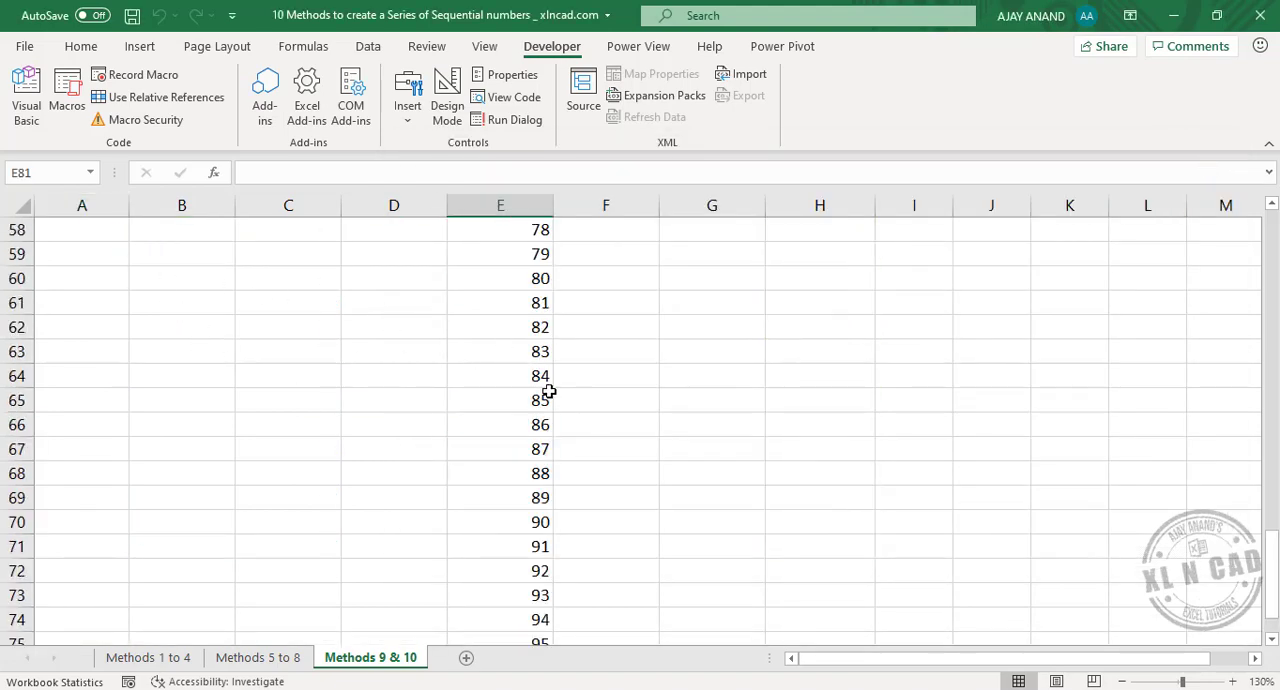
scroll(550, 393, up, 14)
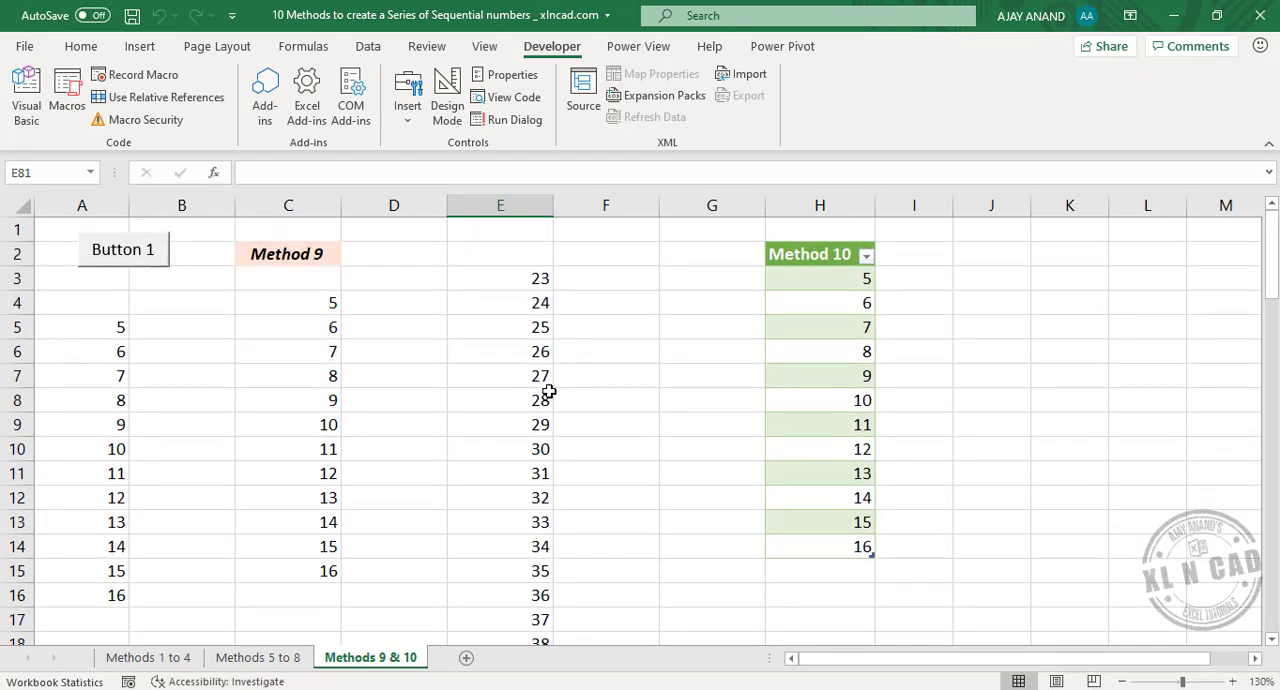
- Fill column J with the same series by running the macro button starting from cell J3
click(984, 273)
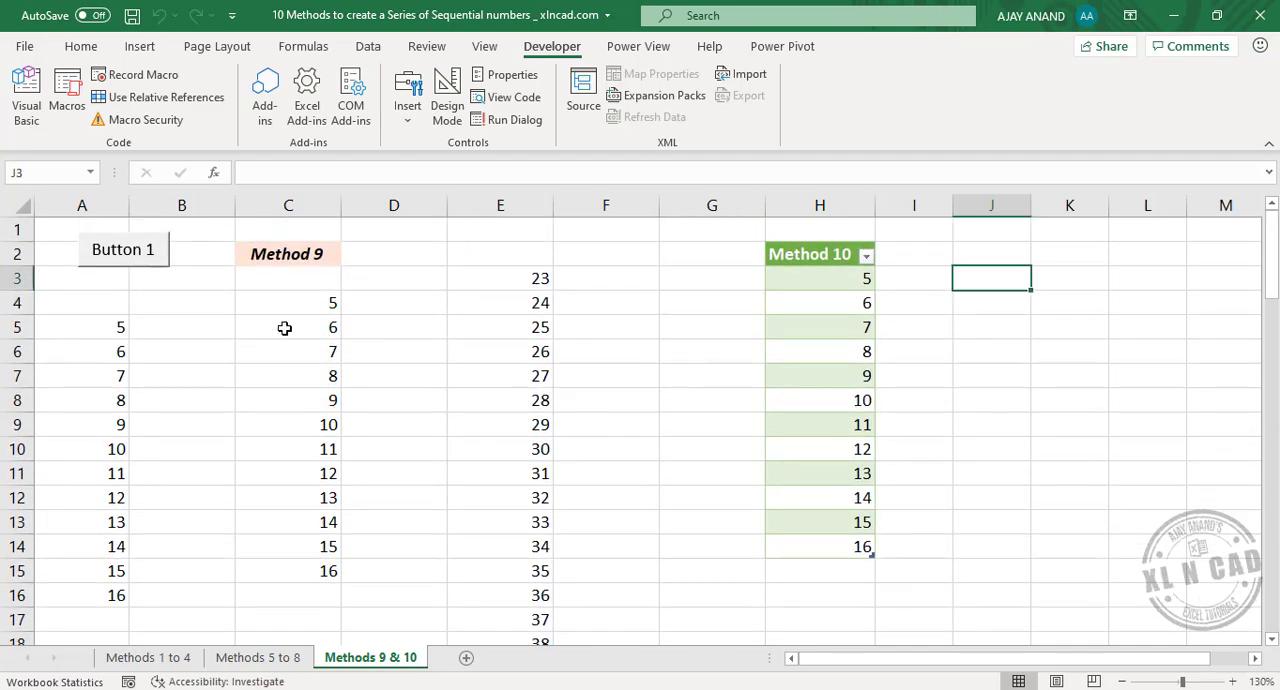
click(134, 268)
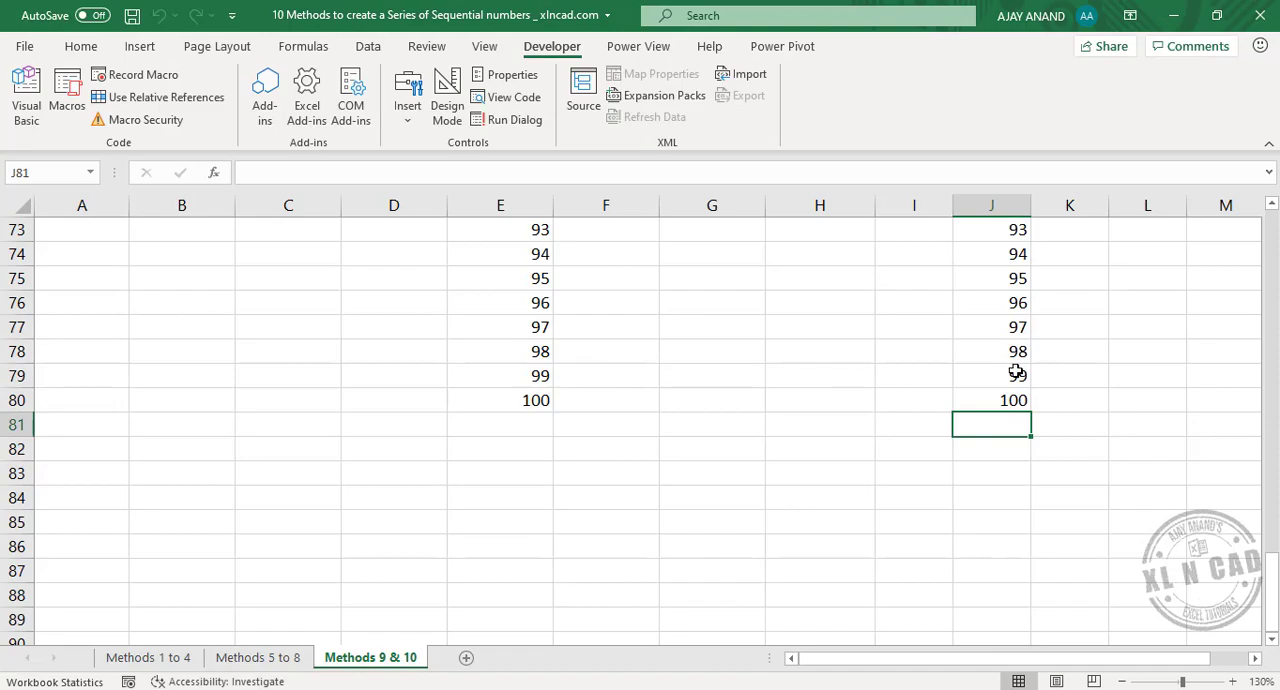
scroll(1016, 372, up, 9)
scroll(1016, 372, up, 15)
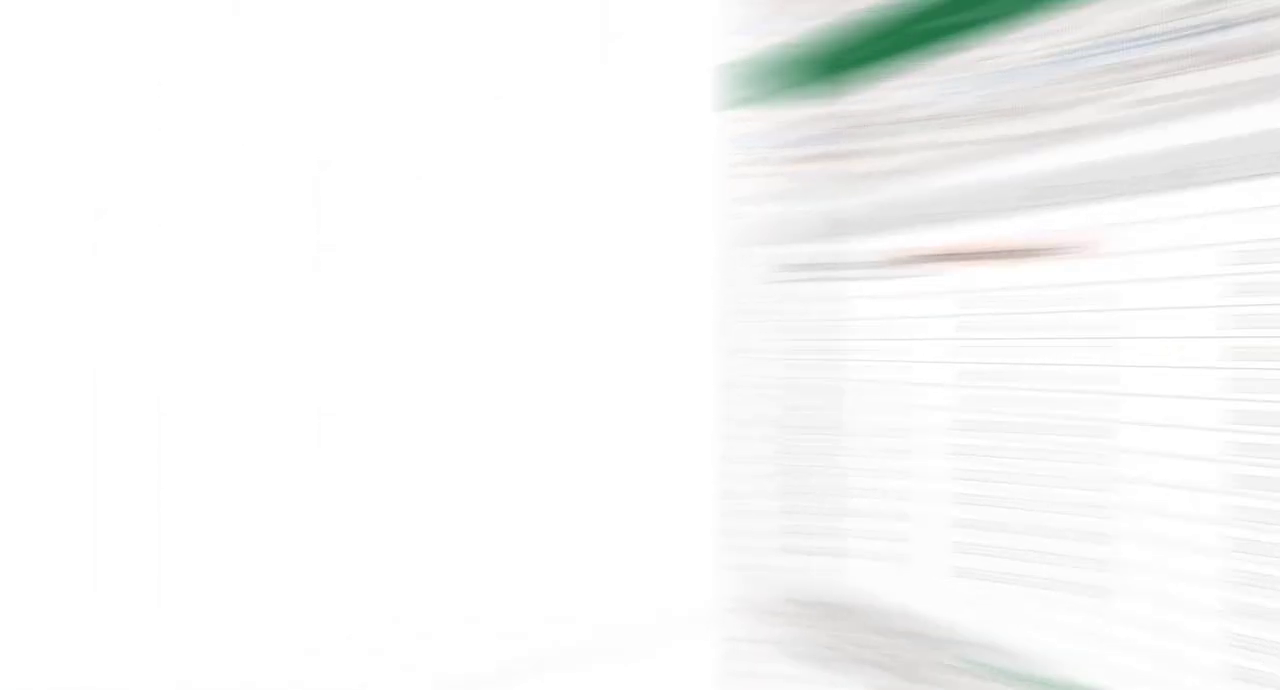